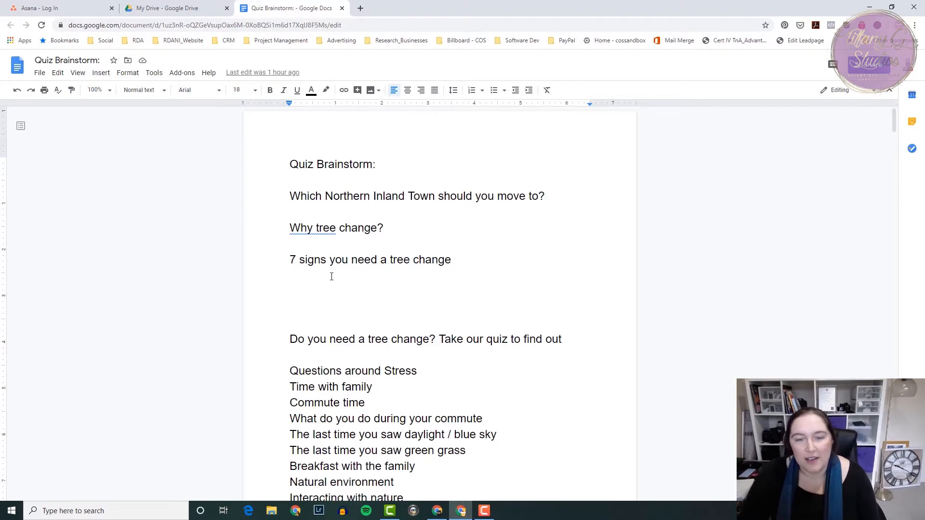
Step: Review the brainstormed topics under "Questions around Stress" in the quiz document
{"action": "scroll", "coordinate": [331, 276], "scroll_direction": "down", "scroll_amount": 5}
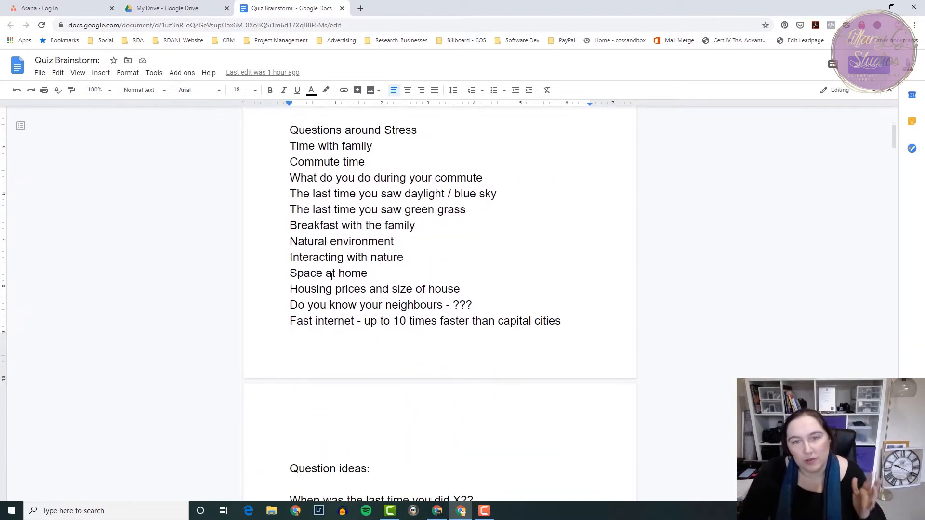
{"action": "scroll", "coordinate": [332, 275], "scroll_direction": "down", "scroll_amount": 5}
{"action": "scroll", "coordinate": [328, 191], "scroll_direction": "up", "scroll_amount": 6}
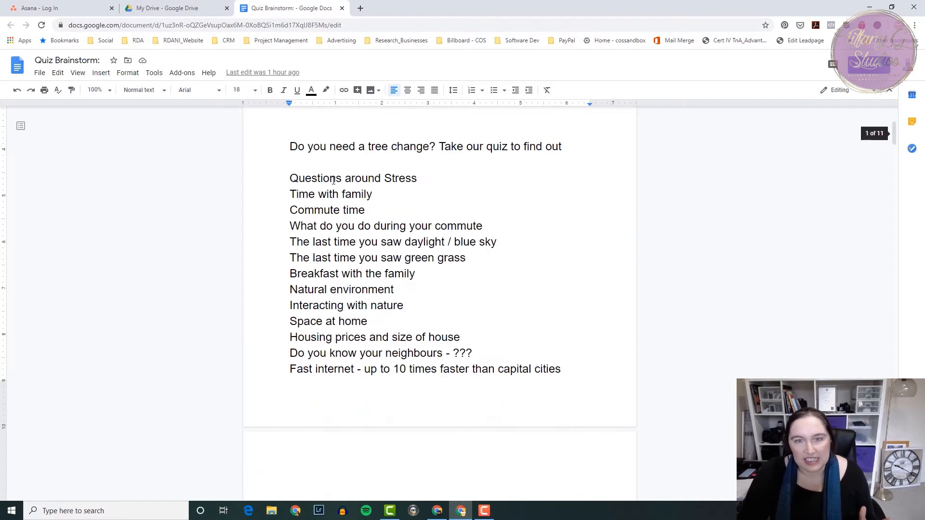
{"action": "left_click_drag", "start_coordinate": [316, 195], "coordinate": [392, 289]}
{"action": "left_click", "coordinate": [357, 325]}
{"action": "scroll", "coordinate": [357, 324], "scroll_direction": "down", "scroll_amount": 6}
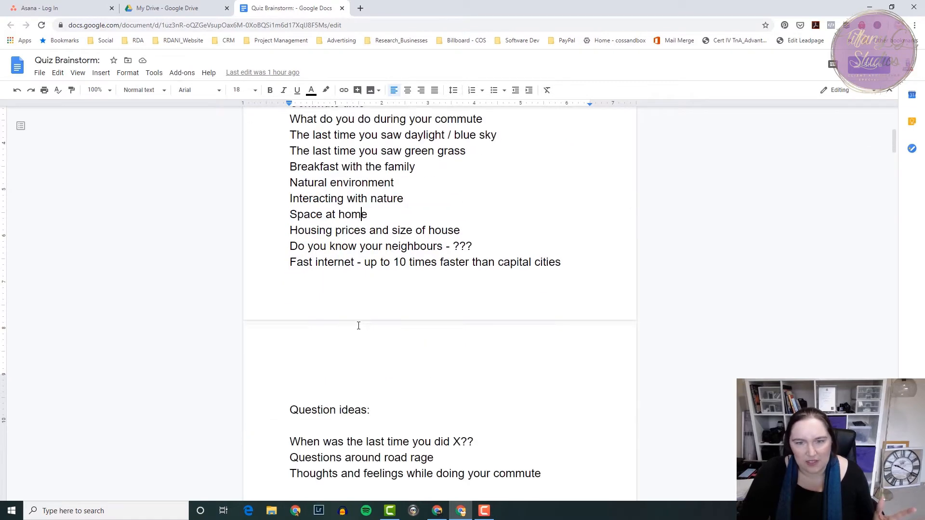
Step: Examine the quiz question about spending more time with family and its answer options, plus the questions that follow
{"action": "scroll", "coordinate": [358, 325], "scroll_direction": "down", "scroll_amount": 2}
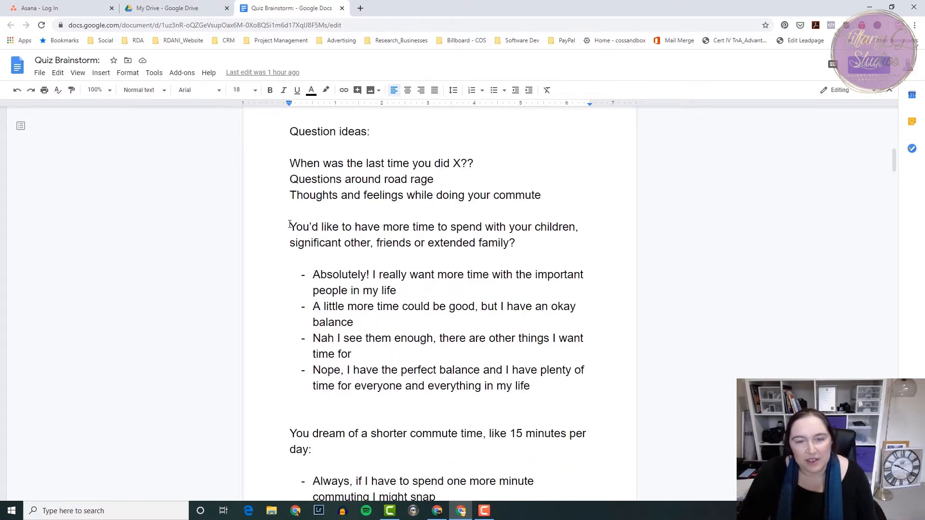
{"action": "left_click_drag", "start_coordinate": [289, 225], "coordinate": [518, 247]}
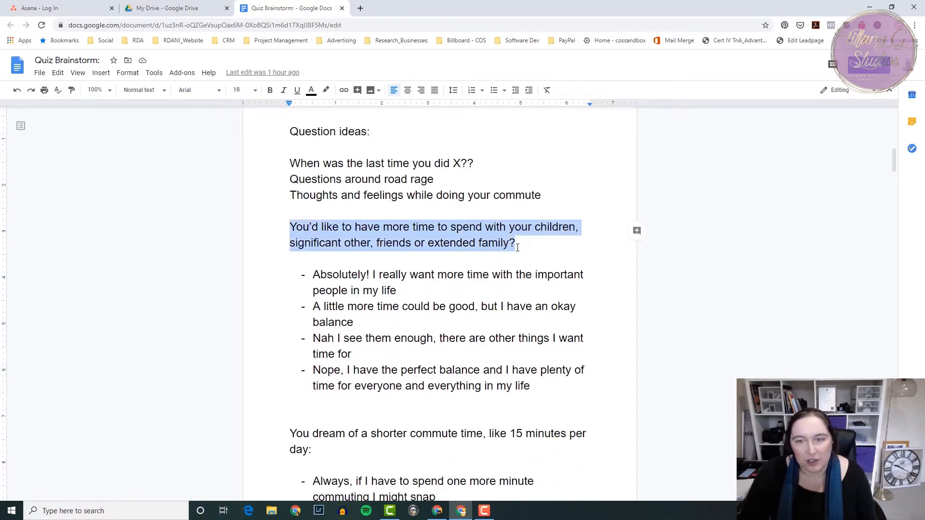
{"action": "left_click_drag", "start_coordinate": [314, 276], "coordinate": [397, 290]}
{"action": "left_click", "coordinate": [331, 323]}
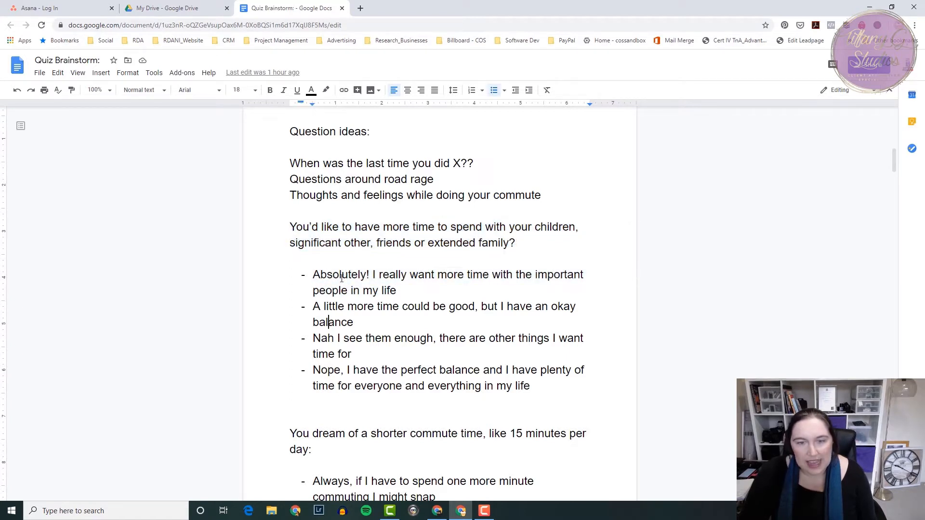
{"action": "scroll", "coordinate": [339, 284], "scroll_direction": "down", "scroll_amount": 20}
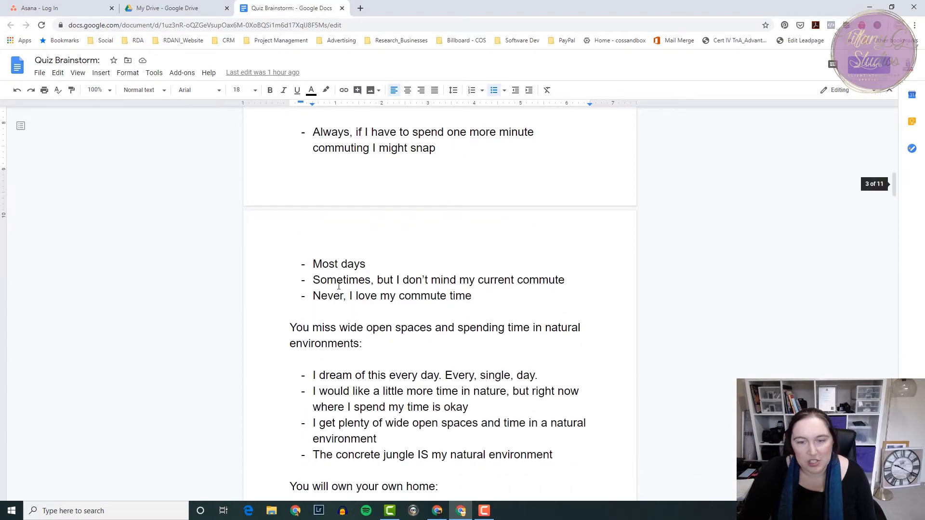
{"action": "scroll", "coordinate": [338, 286], "scroll_direction": "up", "scroll_amount": 9}
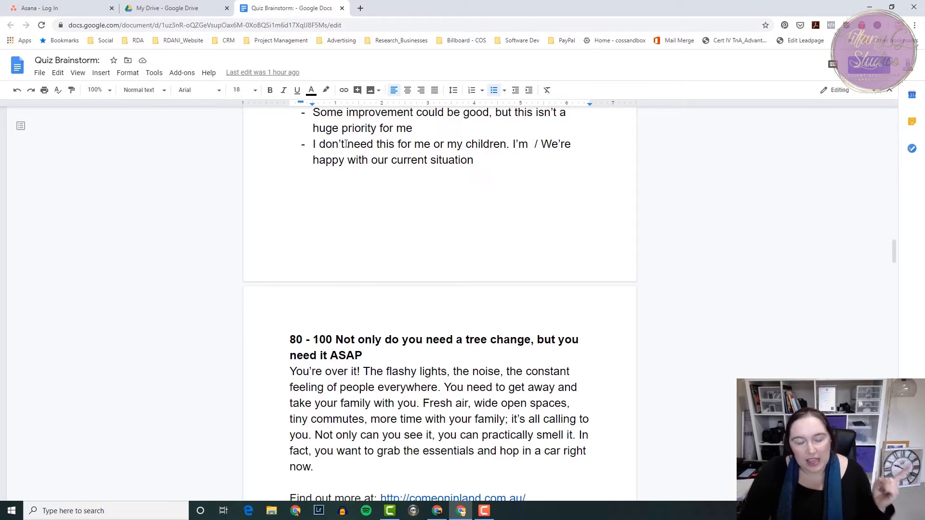
Step: Read the quiz outcome texts for the 80 - 100 and 60 - 80 score ranges
{"action": "left_click", "coordinate": [337, 389]}
{"action": "scroll", "coordinate": [337, 389], "scroll_direction": "down", "scroll_amount": 5}
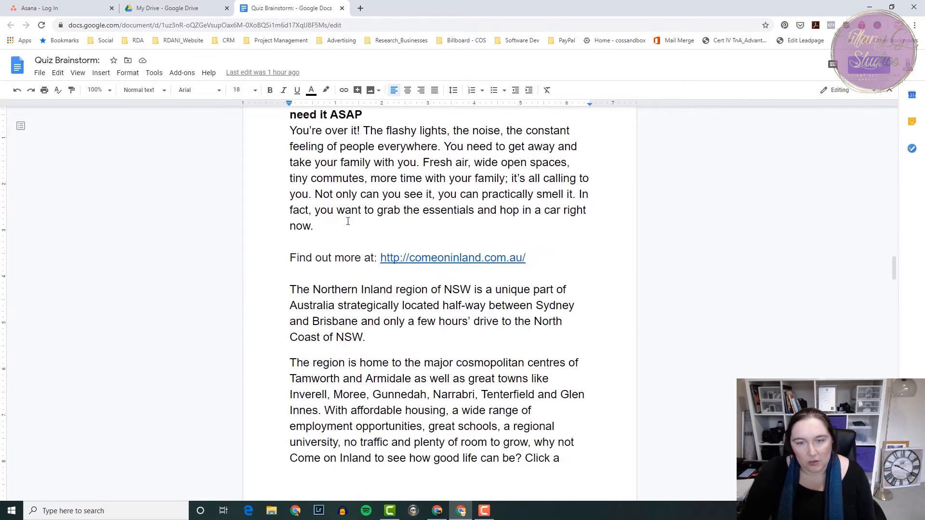
{"action": "scroll", "coordinate": [350, 188], "scroll_direction": "down", "scroll_amount": 2}
{"action": "scroll", "coordinate": [308, 148], "scroll_direction": "up", "scroll_amount": 3}
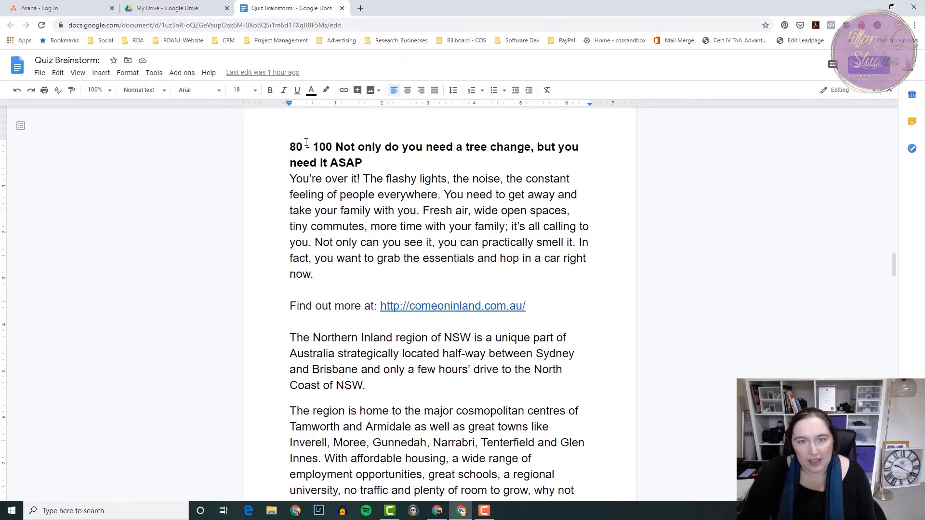
{"action": "left_click_drag", "start_coordinate": [291, 149], "coordinate": [332, 148]}
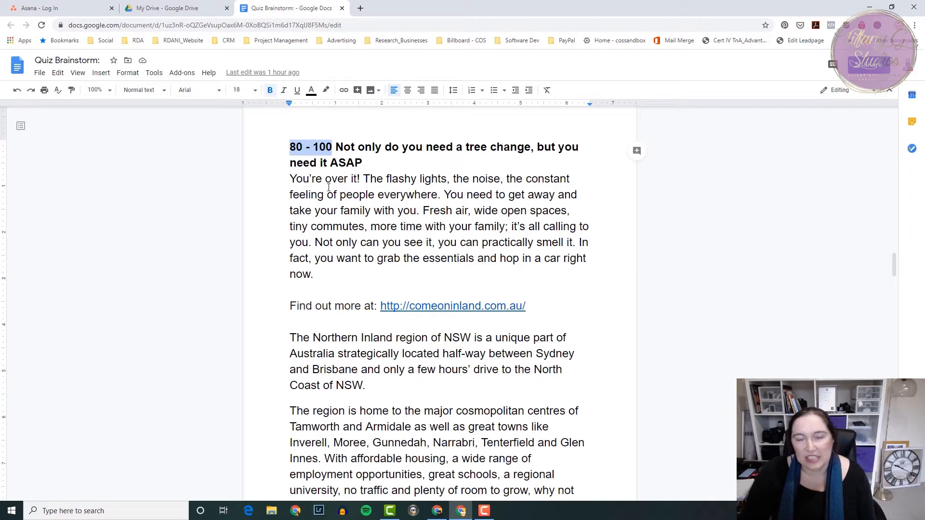
{"action": "left_click", "coordinate": [336, 226]}
{"action": "scroll", "coordinate": [349, 213], "scroll_direction": "down", "scroll_amount": 15}
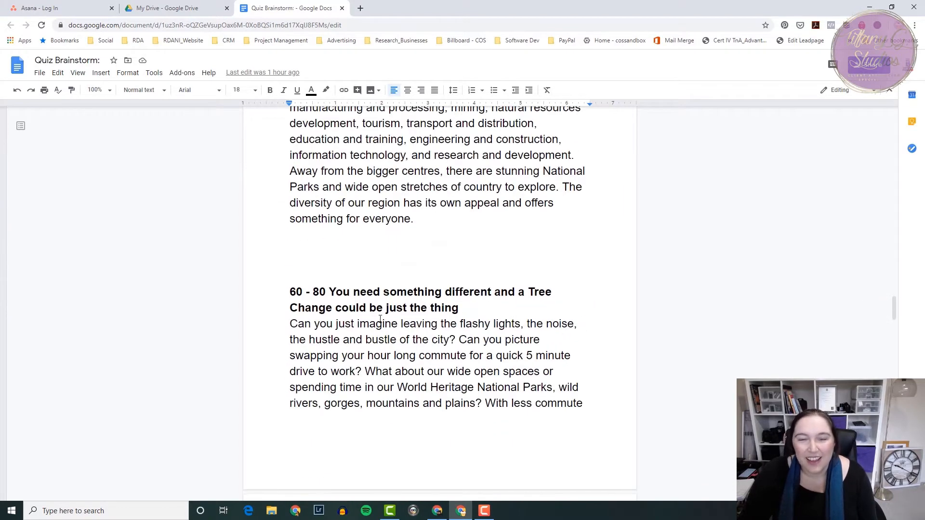
{"action": "scroll", "coordinate": [339, 323], "scroll_direction": "down", "scroll_amount": 3}
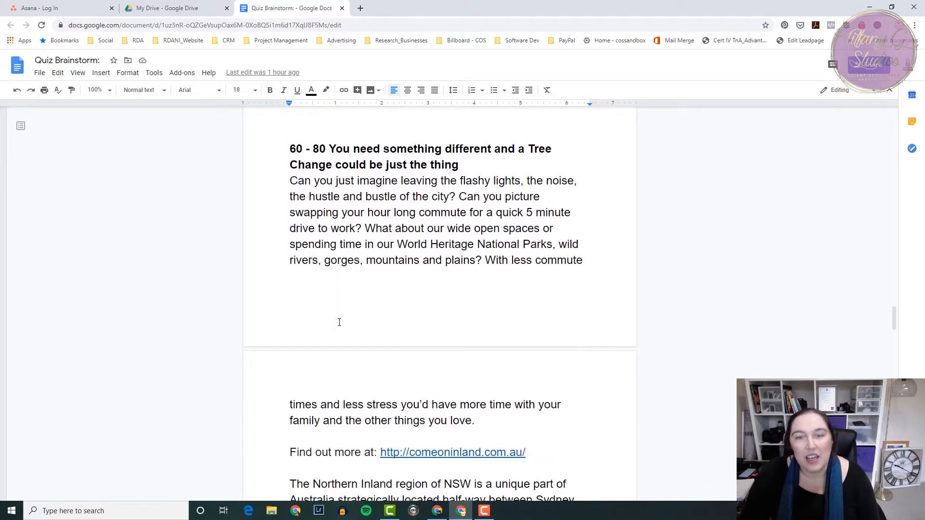
{"action": "left_click_drag", "start_coordinate": [374, 242], "coordinate": [349, 172]}
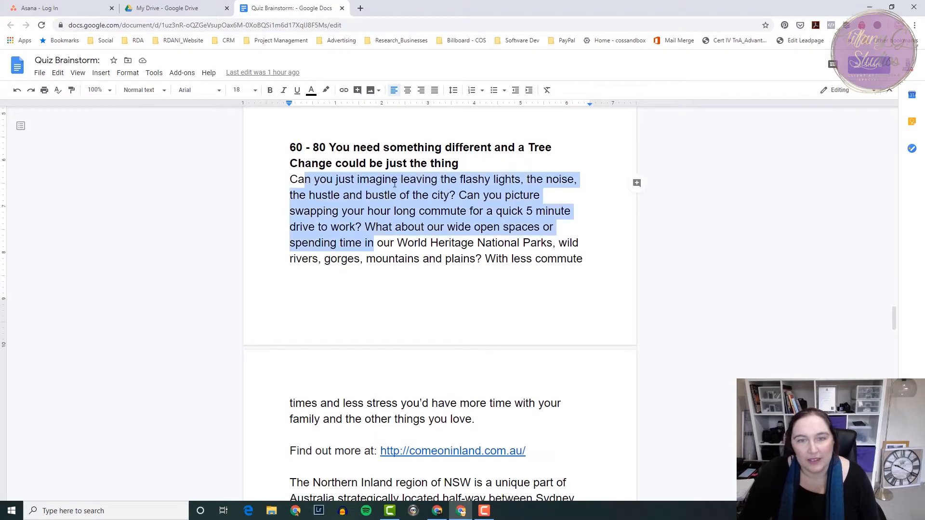
{"action": "scroll", "coordinate": [419, 288], "scroll_direction": "down", "scroll_amount": 3}
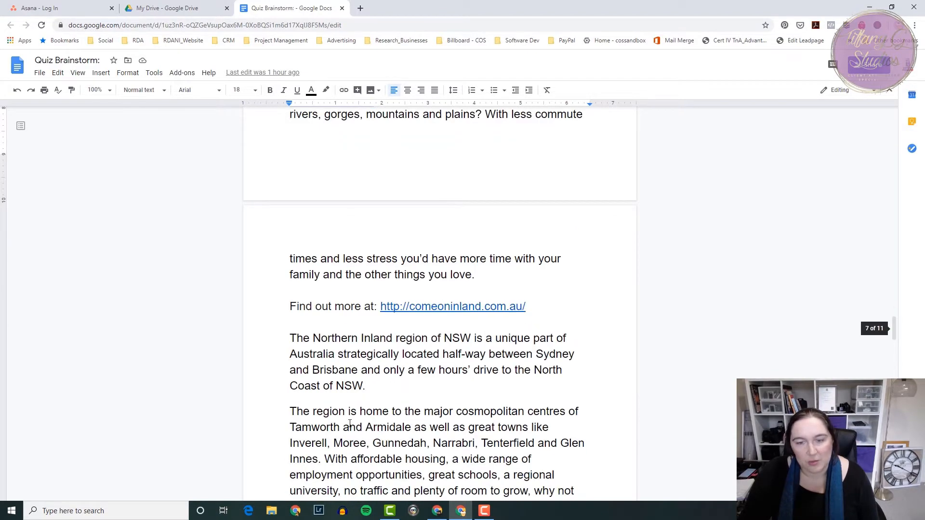
{"action": "scroll", "coordinate": [349, 423], "scroll_direction": "down", "scroll_amount": 4}
Step: Go back through the quiz questions and examine the first answer options for the shorter commute and family time questions
{"action": "scroll", "coordinate": [371, 361], "scroll_direction": "up", "scroll_amount": 20}
{"action": "scroll", "coordinate": [375, 359], "scroll_direction": "up", "scroll_amount": 10}
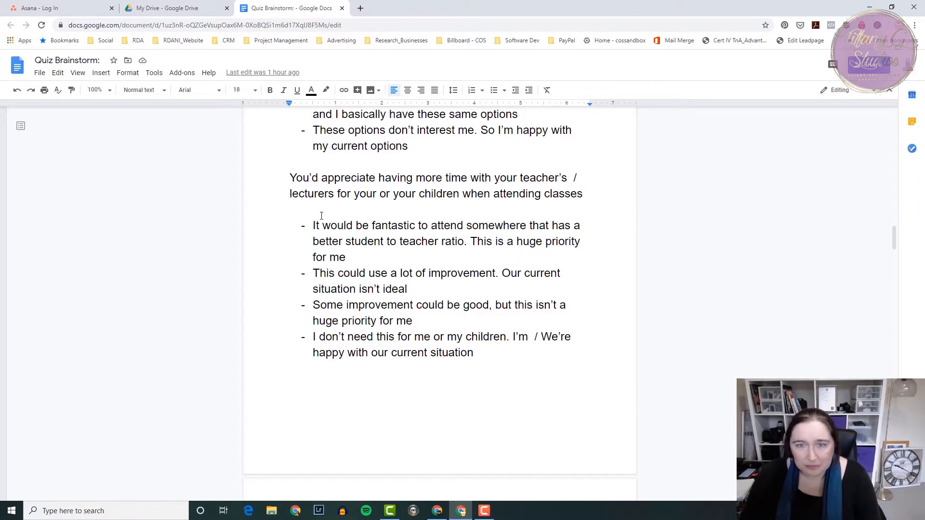
{"action": "scroll", "coordinate": [389, 244], "scroll_direction": "up", "scroll_amount": 5}
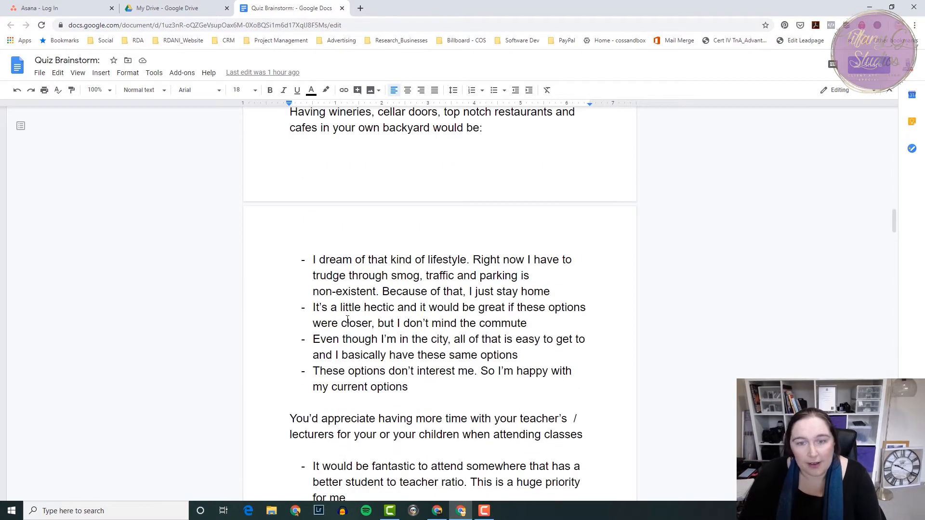
{"action": "scroll", "coordinate": [347, 320], "scroll_direction": "up", "scroll_amount": 10}
{"action": "scroll", "coordinate": [324, 212], "scroll_direction": "up", "scroll_amount": 6}
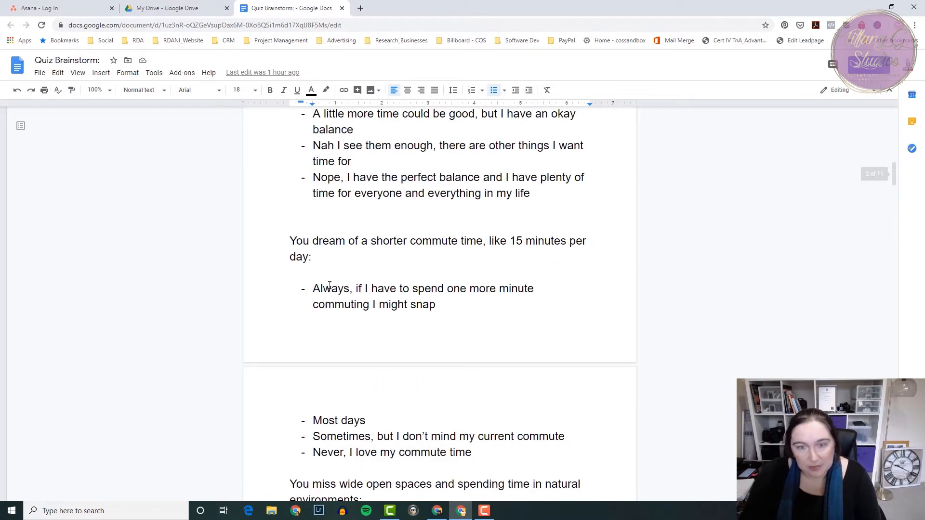
{"action": "left_click_drag", "start_coordinate": [313, 288], "coordinate": [405, 305]}
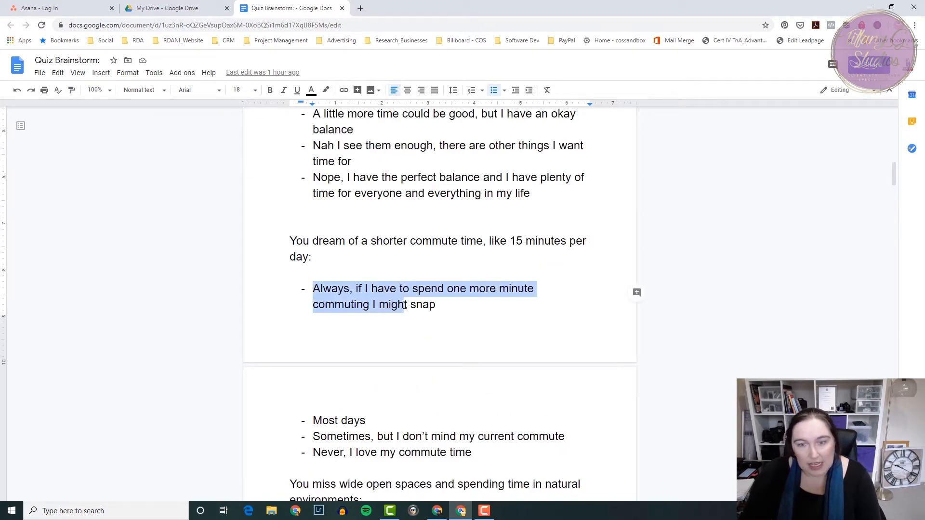
{"action": "left_click", "coordinate": [409, 312]}
{"action": "scroll", "coordinate": [348, 291], "scroll_direction": "up", "scroll_amount": 6}
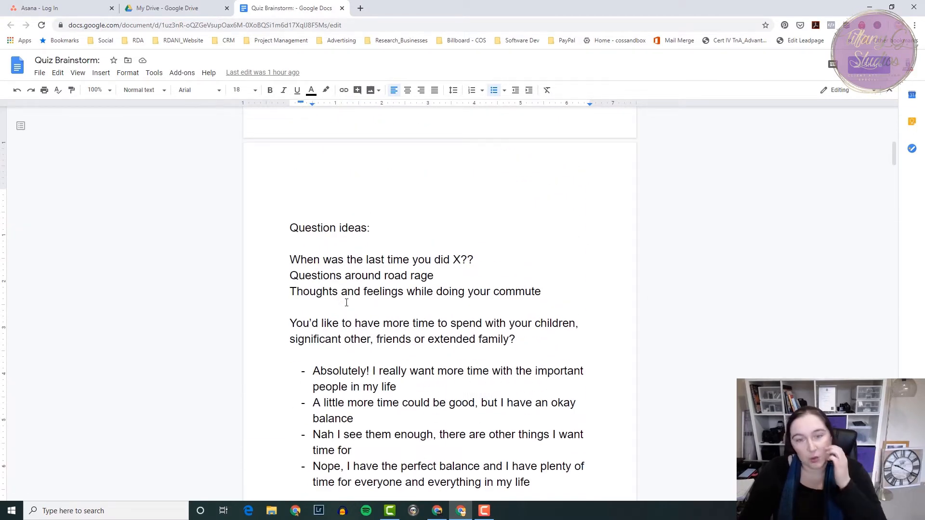
{"action": "scroll", "coordinate": [346, 303], "scroll_direction": "down", "scroll_amount": 2}
{"action": "left_click_drag", "start_coordinate": [314, 278], "coordinate": [398, 293]}
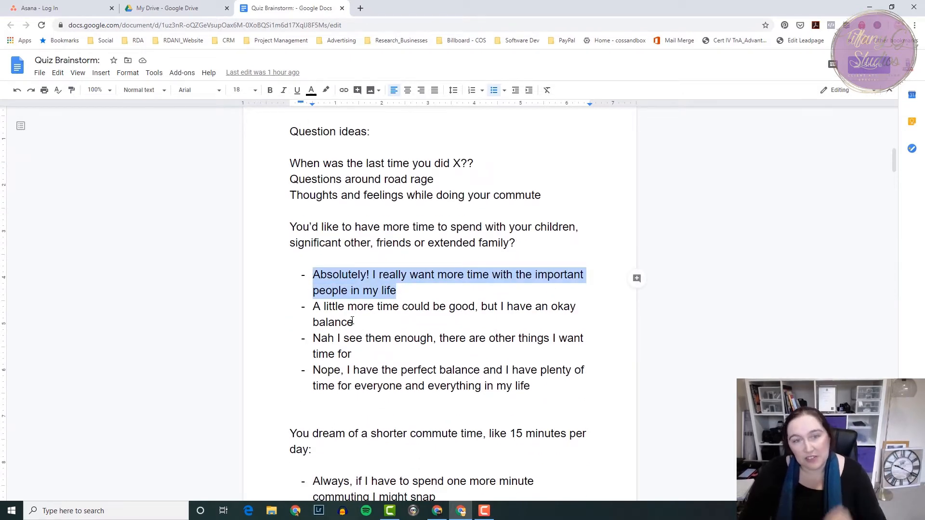
{"action": "left_click", "coordinate": [333, 317]}
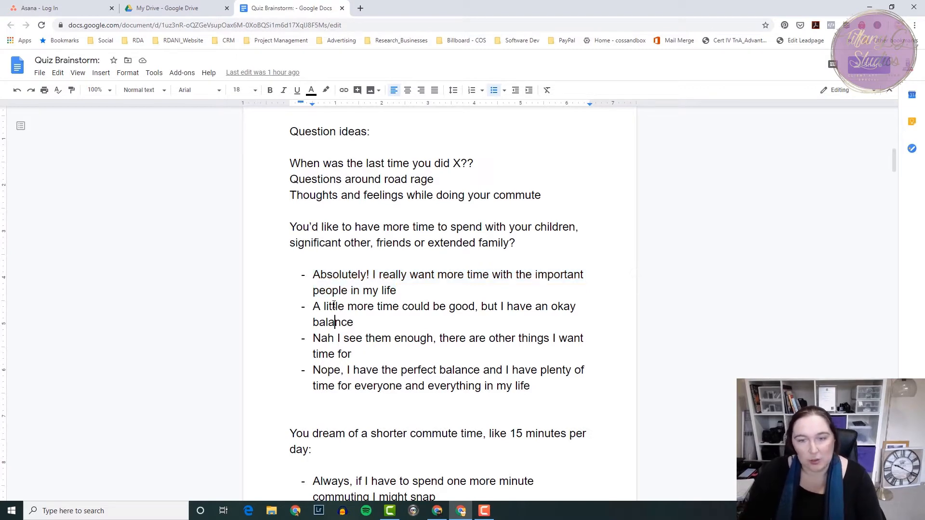
Step: Review the quiz title idea "7 signs you need a tree change" together with the topic list and drafted questions
{"action": "scroll", "coordinate": [334, 310], "scroll_direction": "up", "scroll_amount": 10}
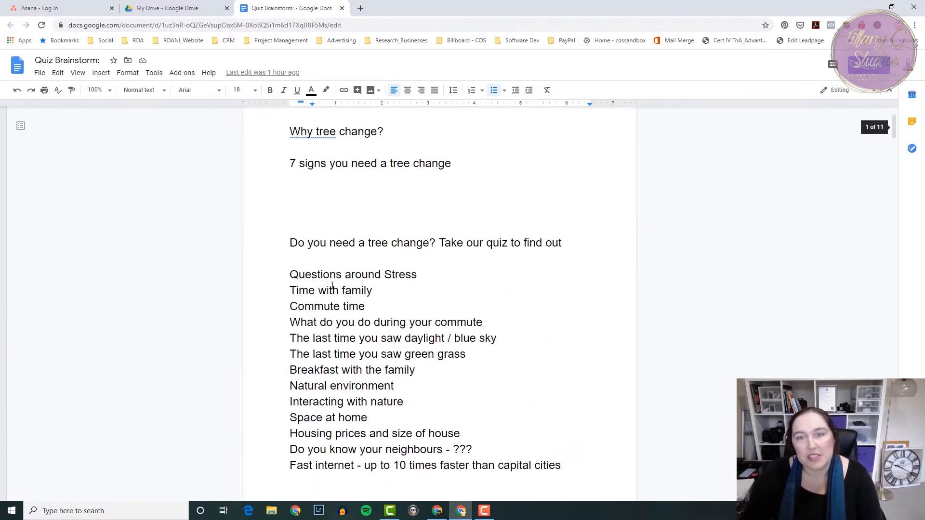
{"action": "left_click_drag", "start_coordinate": [290, 167], "coordinate": [450, 164]}
{"action": "left_click", "coordinate": [414, 207]}
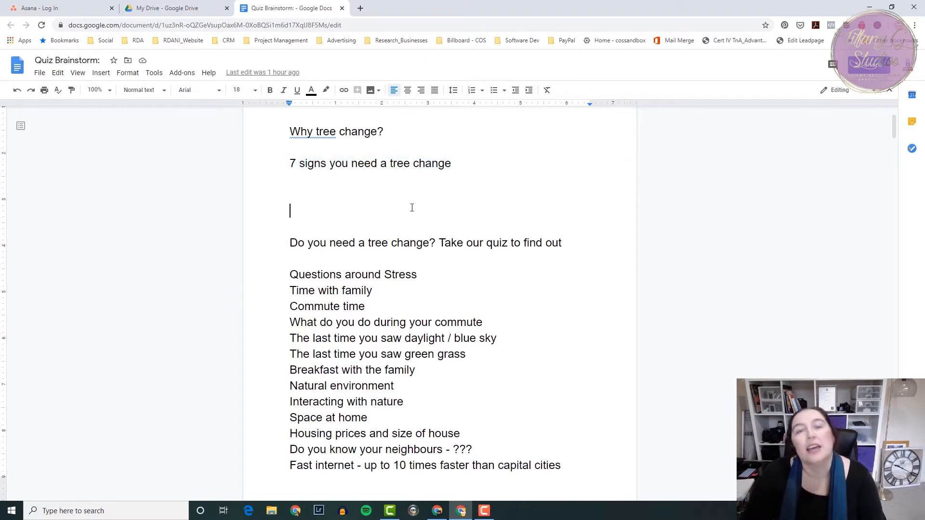
{"action": "scroll", "coordinate": [336, 257], "scroll_direction": "down", "scroll_amount": 4}
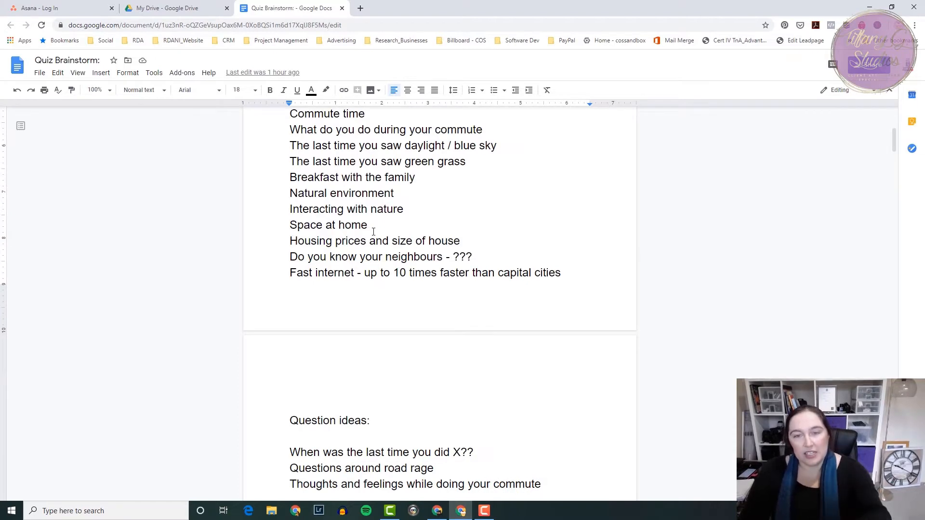
{"action": "scroll", "coordinate": [373, 232], "scroll_direction": "down", "scroll_amount": 6}
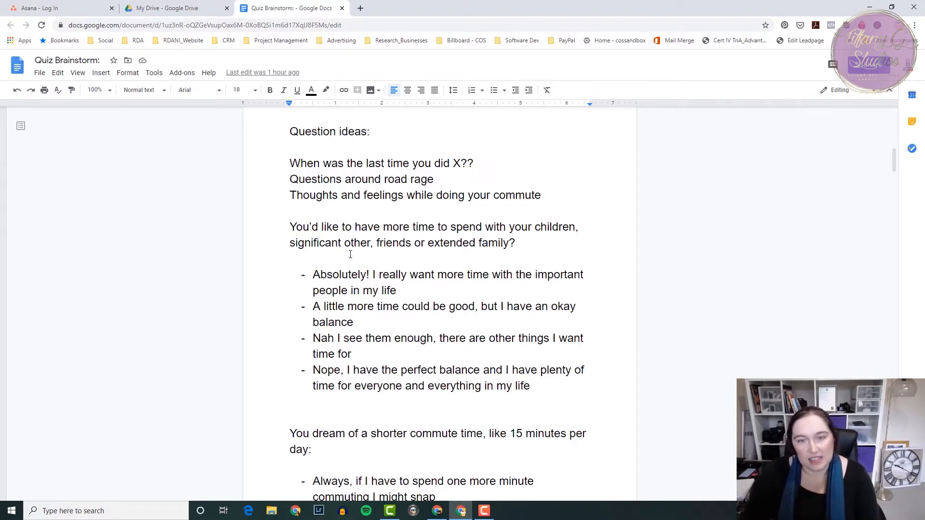
{"action": "scroll", "coordinate": [349, 290], "scroll_direction": "down", "scroll_amount": 2}
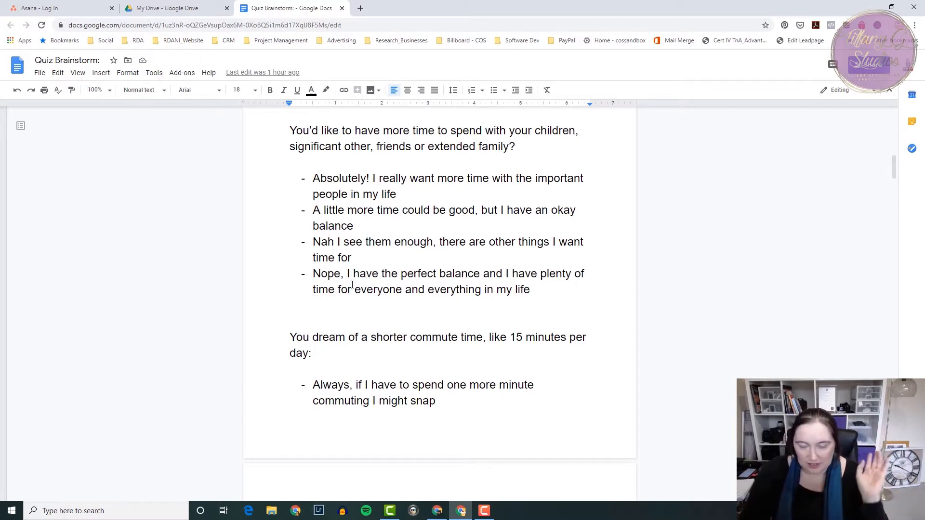
{"action": "scroll", "coordinate": [357, 276], "scroll_direction": "down", "scroll_amount": 5}
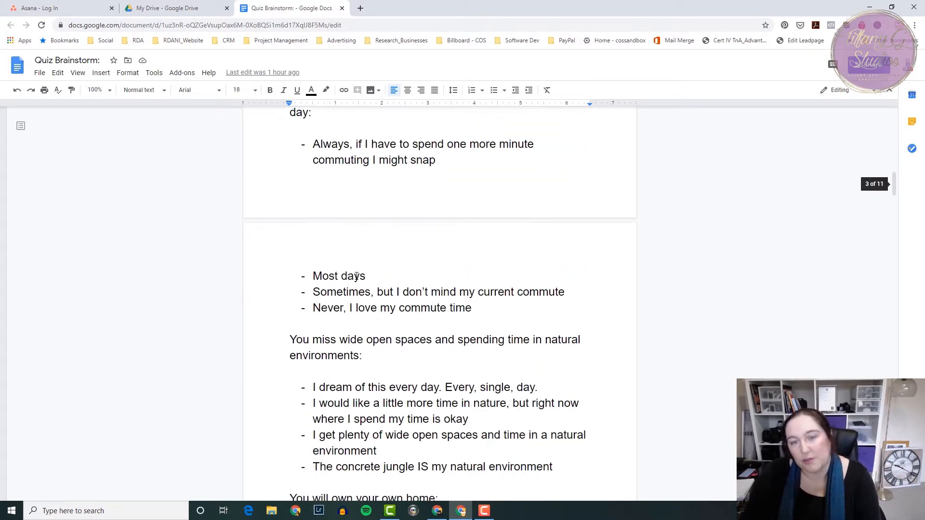
{"action": "scroll", "coordinate": [359, 275], "scroll_direction": "up", "scroll_amount": 13}
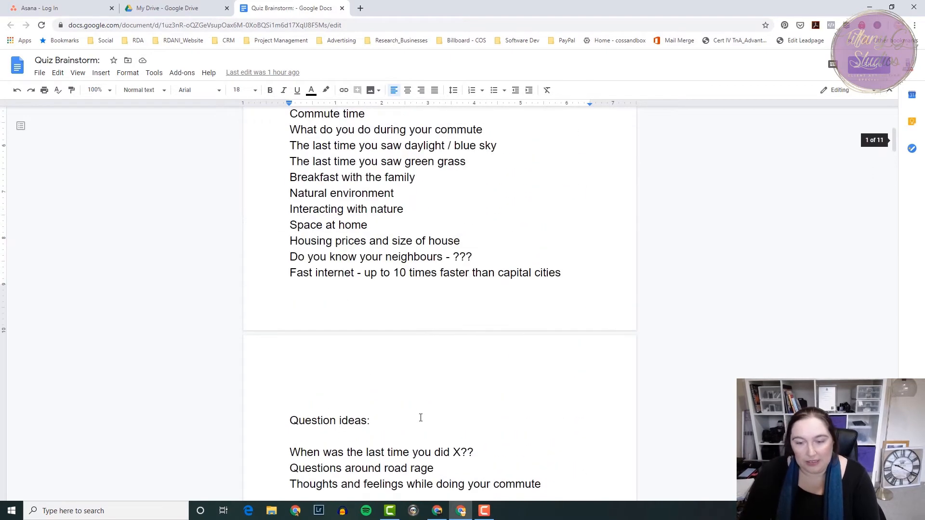
Step: Switch to the LeadQuizzes dashboard, start creating new content and browse the quiz templates across all categories
{"action": "left_click", "coordinate": [437, 511]}
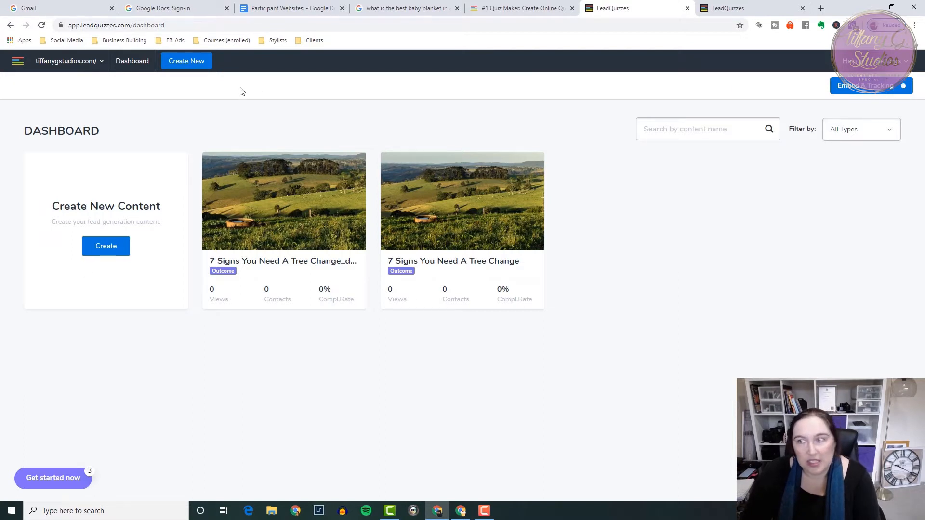
{"action": "left_click", "coordinate": [104, 247]}
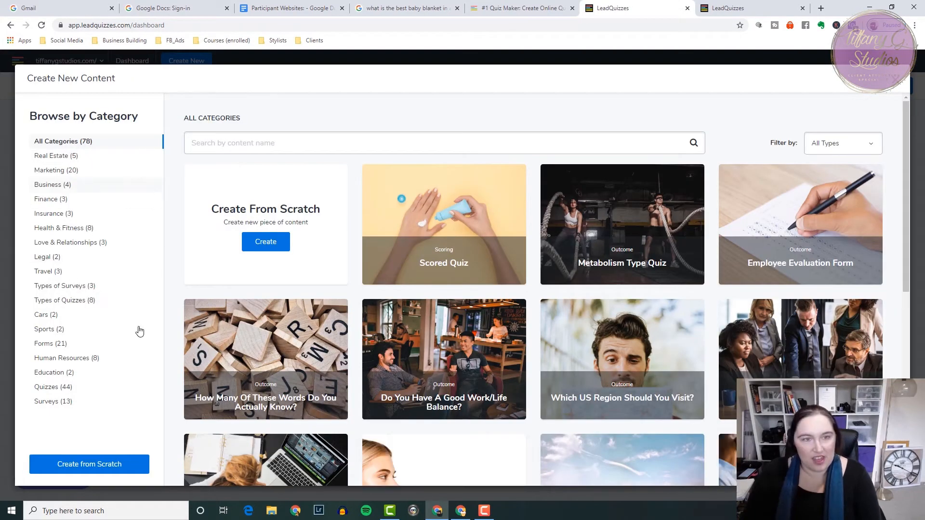
{"action": "mouse_move", "coordinate": [298, 340]}
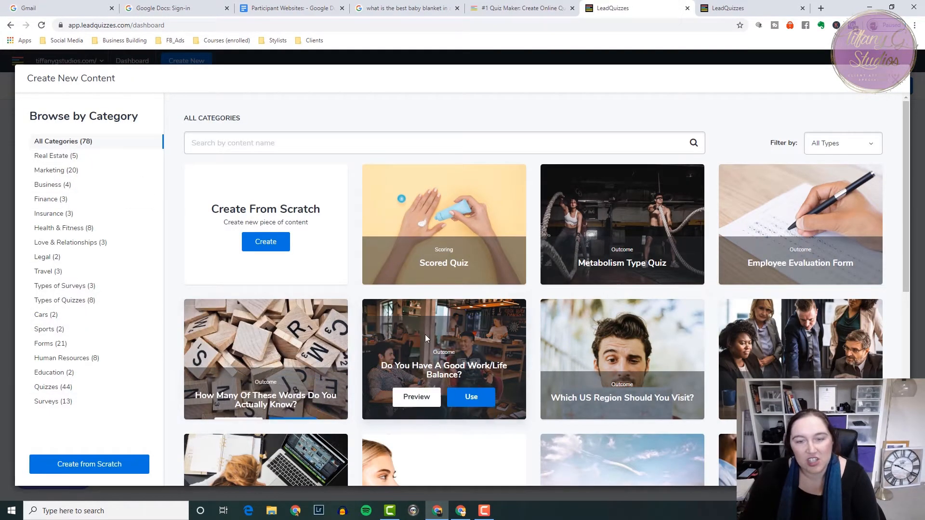
{"action": "mouse_move", "coordinate": [582, 341]}
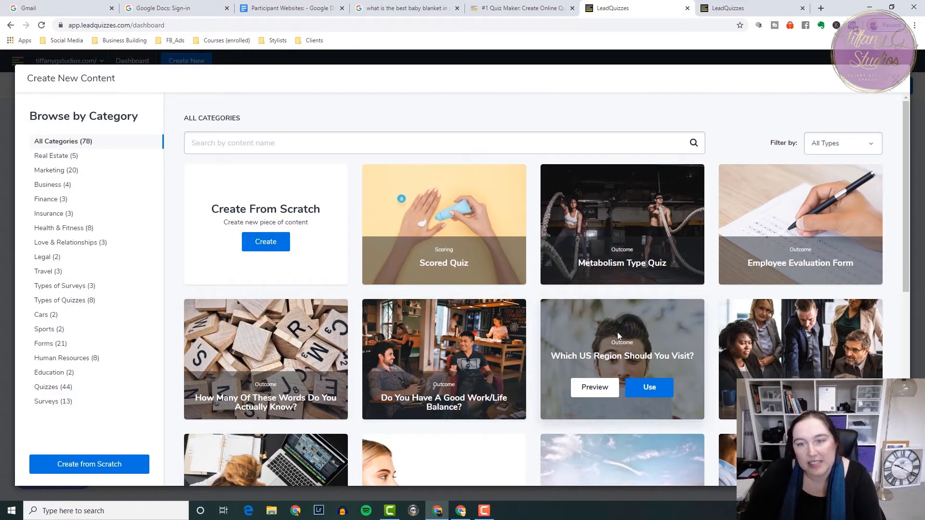
{"action": "mouse_move", "coordinate": [625, 193]}
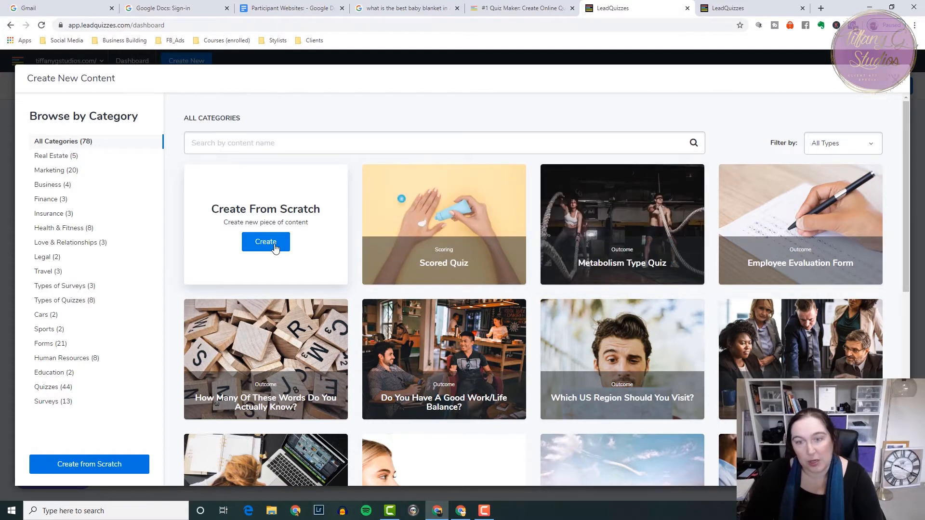
{"action": "mouse_move", "coordinate": [449, 338]}
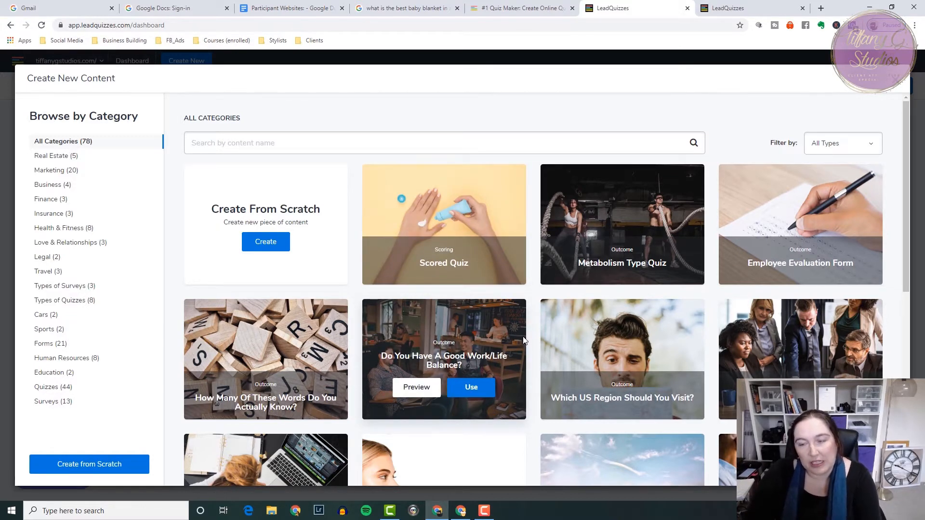
Step: Create new content from scratch with Outcome Logic, using the title "7 signs you need a tree change" copied from the Quiz Brainstorm document
{"action": "left_click", "coordinate": [266, 242]}
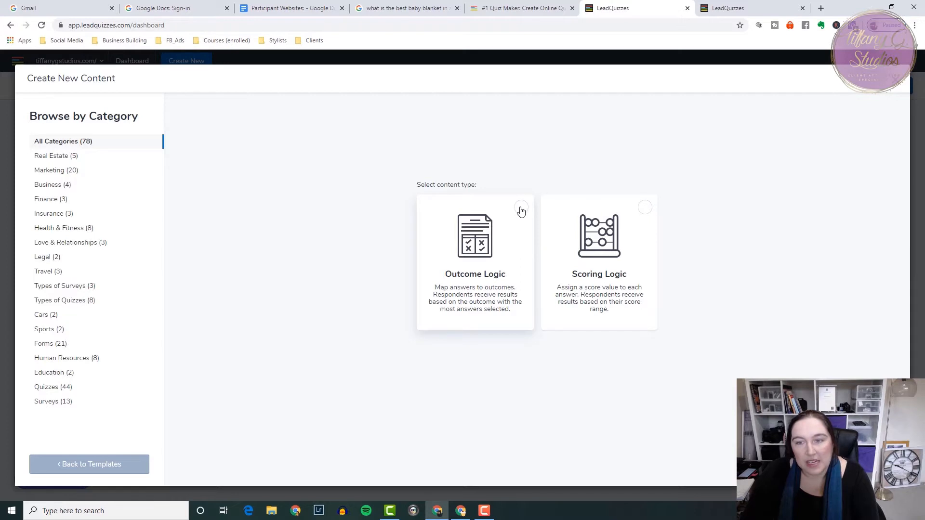
{"action": "left_click", "coordinate": [521, 208]}
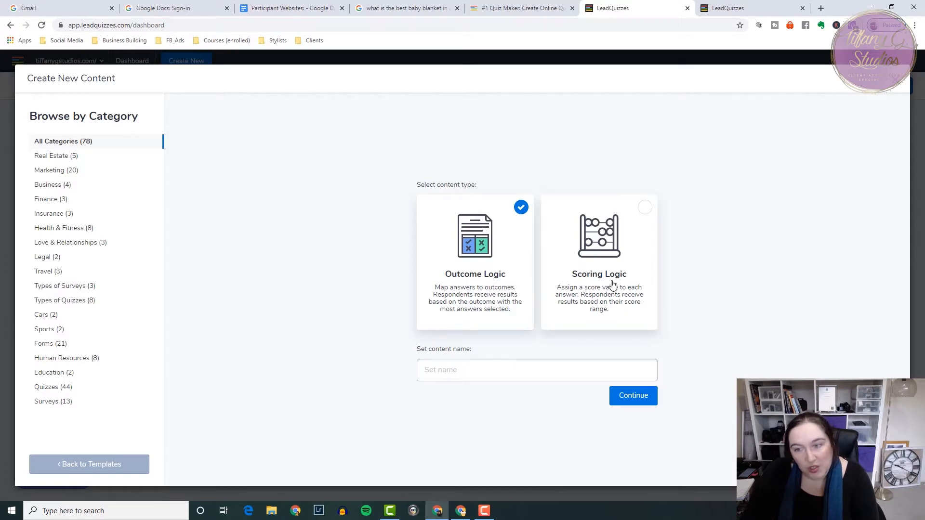
{"action": "left_click", "coordinate": [437, 372]}
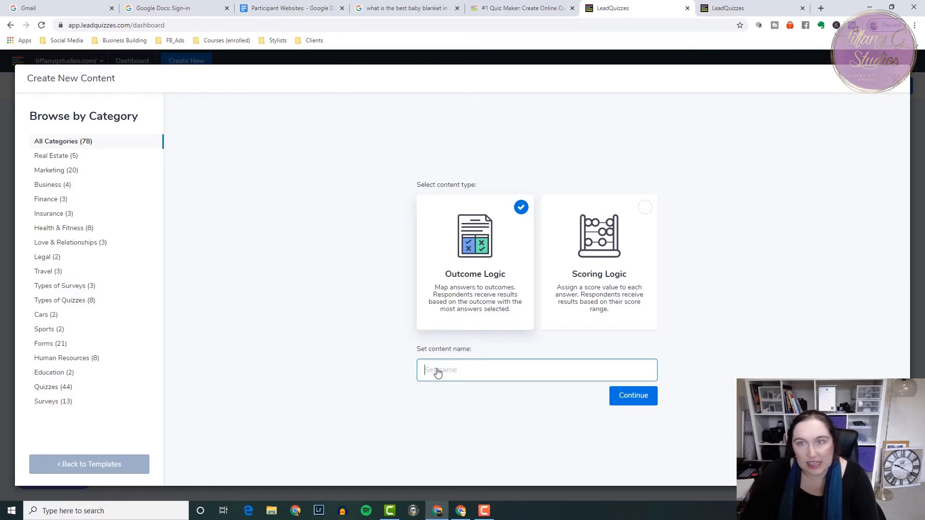
{"action": "left_click", "coordinate": [461, 511]}
{"action": "scroll", "coordinate": [380, 251], "scroll_direction": "up", "scroll_amount": 7}
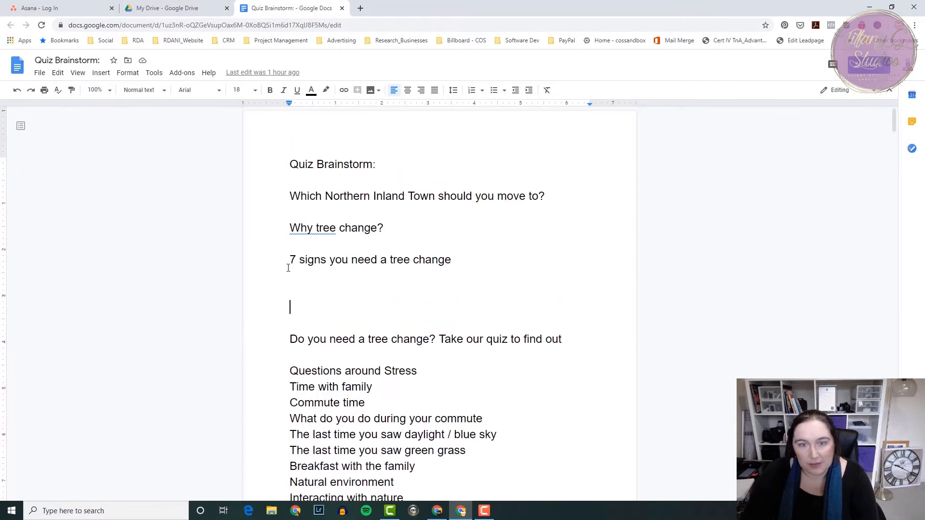
{"action": "left_click_drag", "start_coordinate": [293, 260], "coordinate": [451, 260]}
{"action": "key", "text": "ctrl+c"}
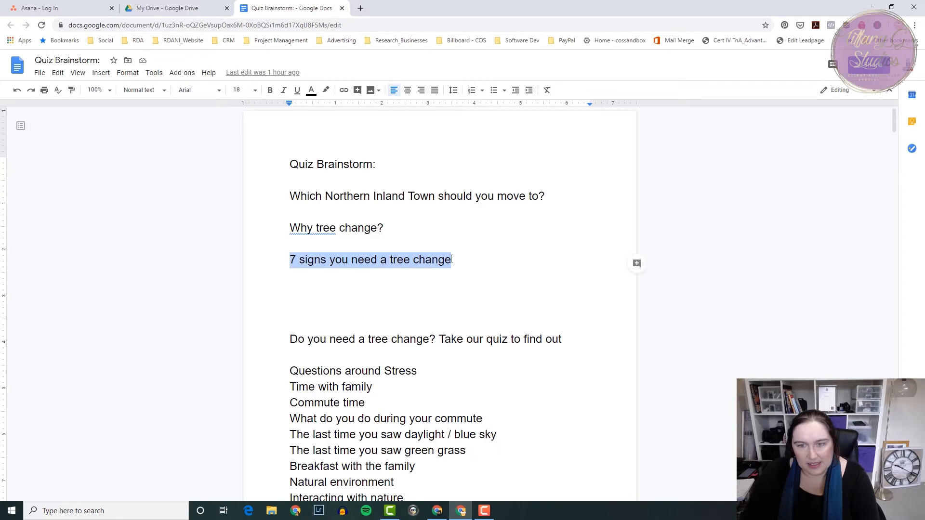
{"action": "left_click", "coordinate": [438, 512]}
{"action": "key", "text": "ctrl+v"}
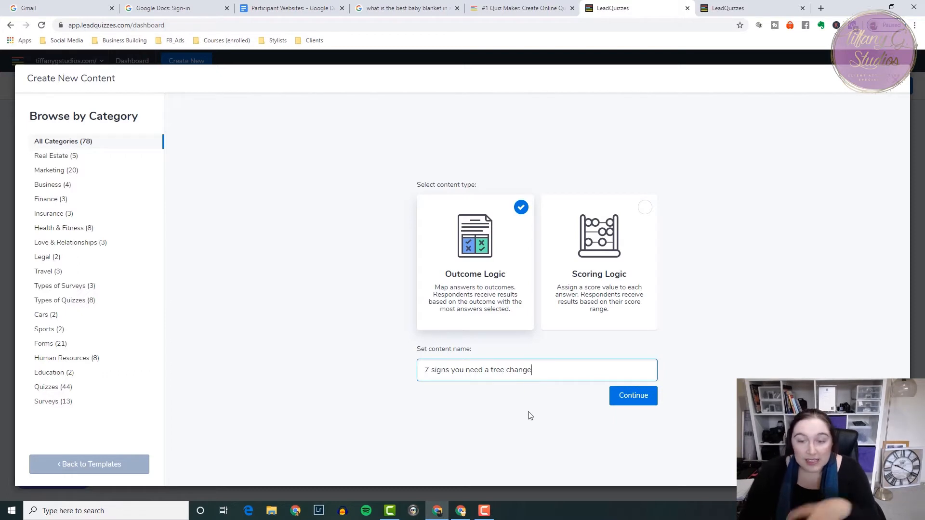
{"action": "left_click", "coordinate": [632, 399]}
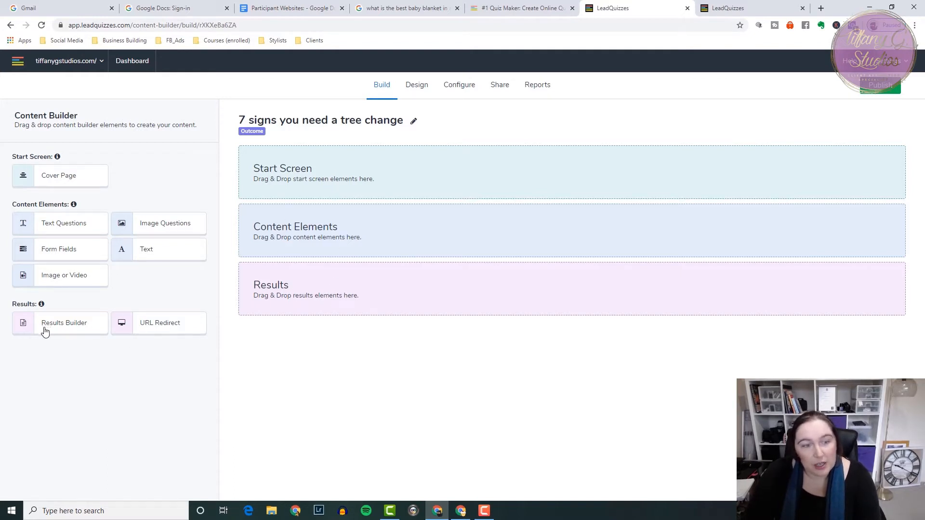
Step: Add a Results Builder result titled "Not only do you need a tree change, but you need it ASAP", copied from the document's 80 - 100 outcome
{"action": "left_click_drag", "start_coordinate": [50, 326], "coordinate": [370, 291]}
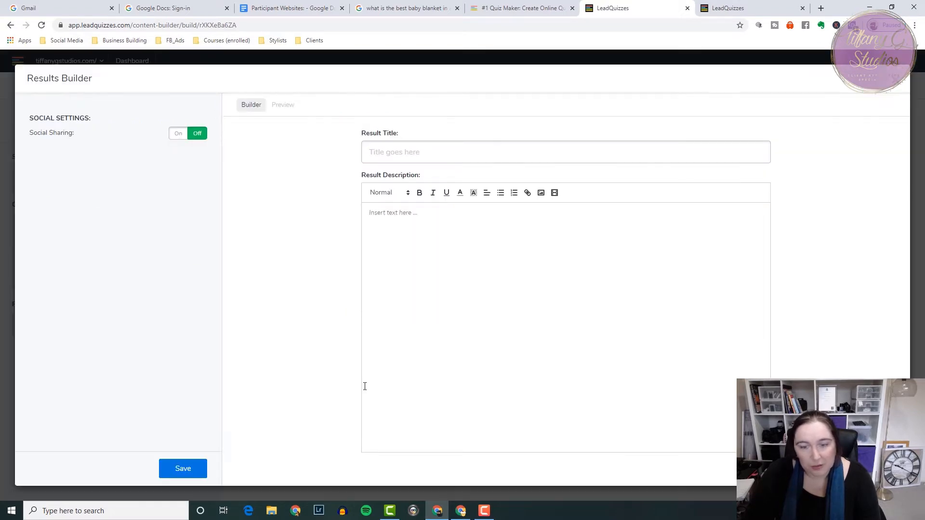
{"action": "left_click", "coordinate": [458, 510]}
{"action": "left_click", "coordinate": [392, 396]}
{"action": "scroll", "coordinate": [393, 396], "scroll_direction": "down", "scroll_amount": 20}
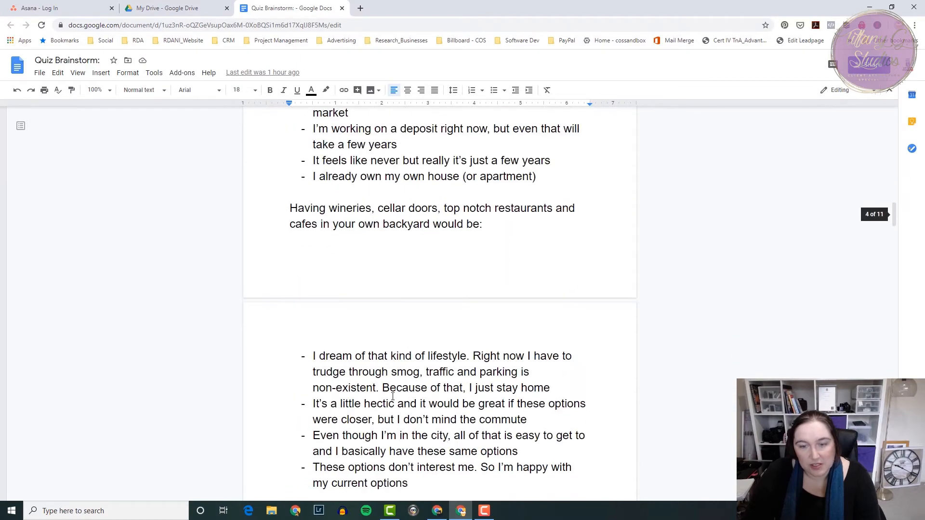
{"action": "scroll", "coordinate": [393, 396], "scroll_direction": "down", "scroll_amount": 20}
{"action": "scroll", "coordinate": [392, 396], "scroll_direction": "up", "scroll_amount": 7}
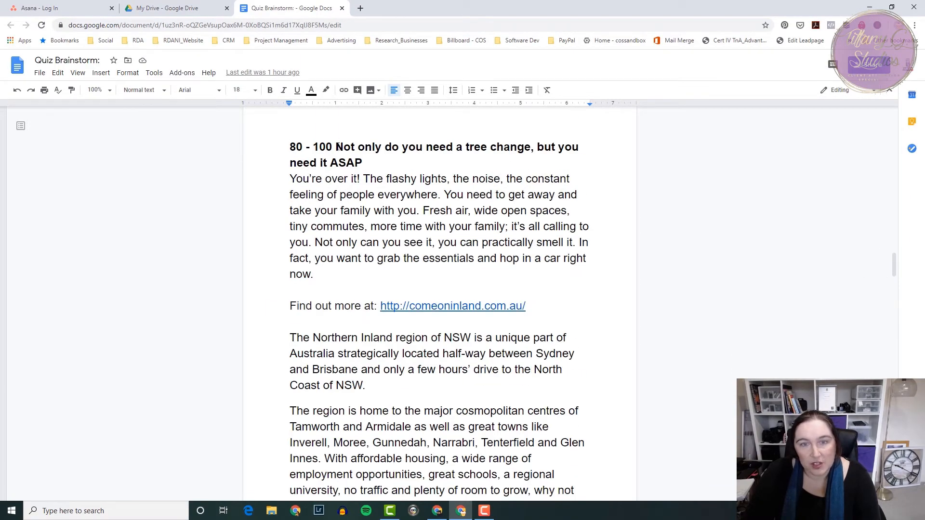
{"action": "left_click_drag", "start_coordinate": [336, 146], "coordinate": [363, 163]}
{"action": "key", "text": "ctrl+c"}
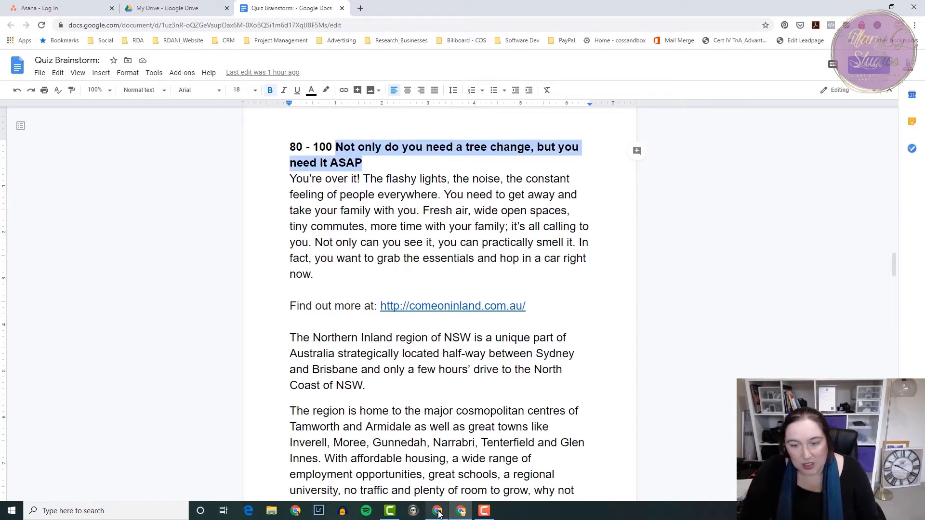
{"action": "left_click", "coordinate": [437, 511]}
{"action": "left_click", "coordinate": [393, 157]}
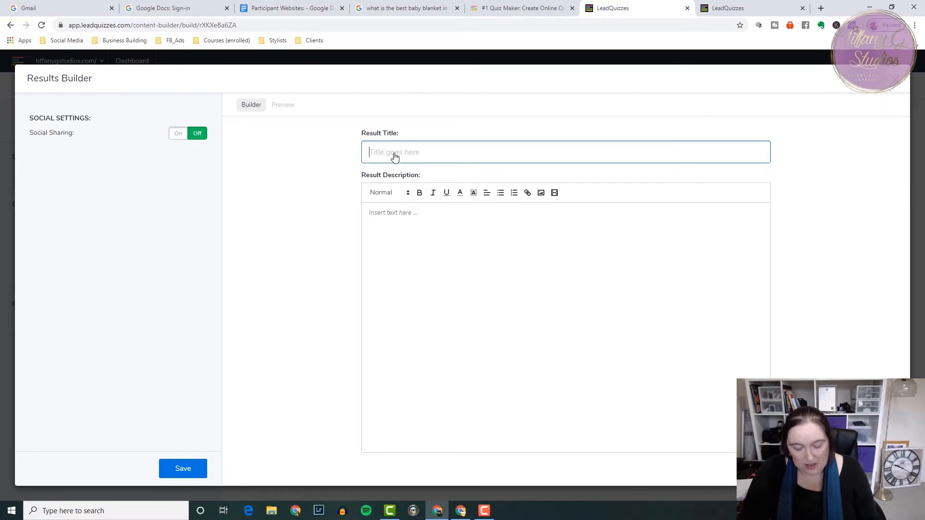
{"action": "key", "text": "ctrl+v"}
Step: Copy the 80 - 100 outcome's body text, from "You're over it!" to "something for everyone.", into the result description
{"action": "left_click", "coordinate": [461, 510]}
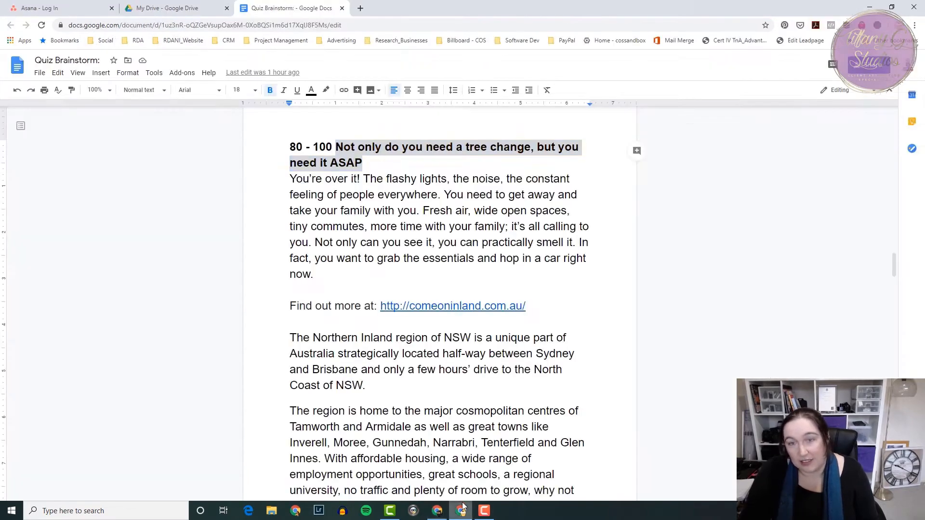
{"action": "left_click_drag", "start_coordinate": [292, 178], "coordinate": [416, 172]}
{"action": "scroll", "coordinate": [371, 283], "scroll_direction": "down", "scroll_amount": 7}
{"action": "scroll", "coordinate": [372, 178], "scroll_direction": "down", "scroll_amount": 7}
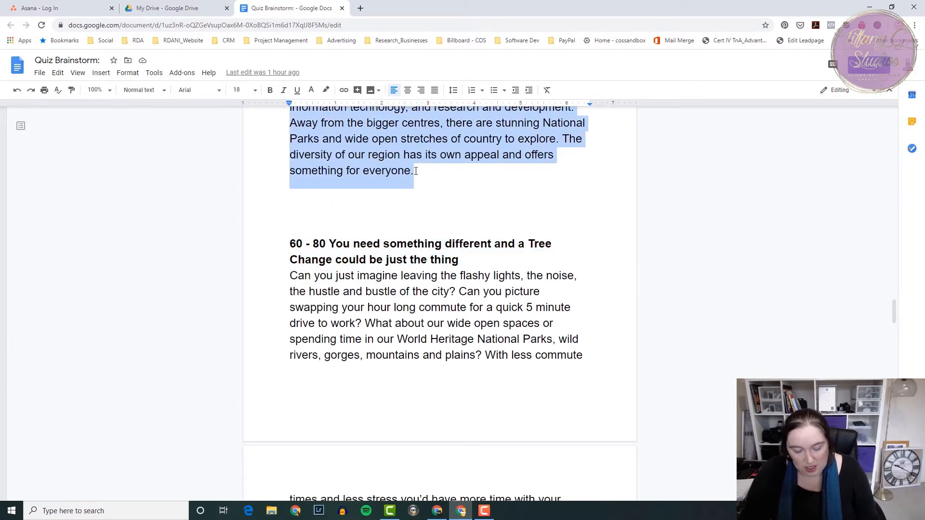
{"action": "left_click", "coordinate": [438, 511]}
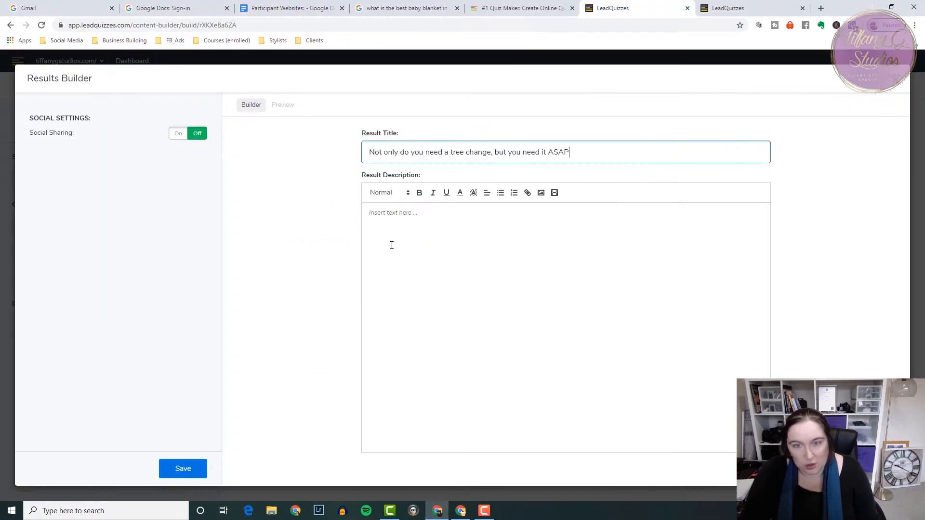
{"action": "left_click", "coordinate": [393, 214]}
{"action": "type", "text": "You're over it! The flashy lights, the noise, the constant feeling of people everywhere. You need to get away and take your family with you. Fresh air, wide open spaces, tiny commutes, more time with your family; it's all calling to you. Not only can you see it, you can practically smell it. In fact, you want to grab the essentials and hop in a car right now.  Find out more at: http://comeoninland.com.au/  The Northern Inland region of NSW is a unique part of Australia strategically located half-way between Sydney and Brisbane and only a few hours' drive to the North Coast of NSW. The region is home to the major cosmopolitan centres of Tamworth and Armidale as well as great towns like Inverell, Moree, Gunnedah, Narrabri, Tenterfield and Glen Innes. With affordable housing, a wide range of employment opportunities, great schools, a regional university, no traffic and plenty of room to grow, why not Come on Inland to see how good life can be? Click a specific town or city in the right column for more detailed information. The Northern Inland region hosts a range of industries including agriculture, agri-business, aviation, manufacturing and processing, mining, natural resources development, tourism, transport and distribution, education and training, engineering and construction, information technology, and research and development. Away from the bigger centres, there are stunning National Parks and wide open stretches of country to explore. The diversity of our region has its own appeal and offers something for everyone."}
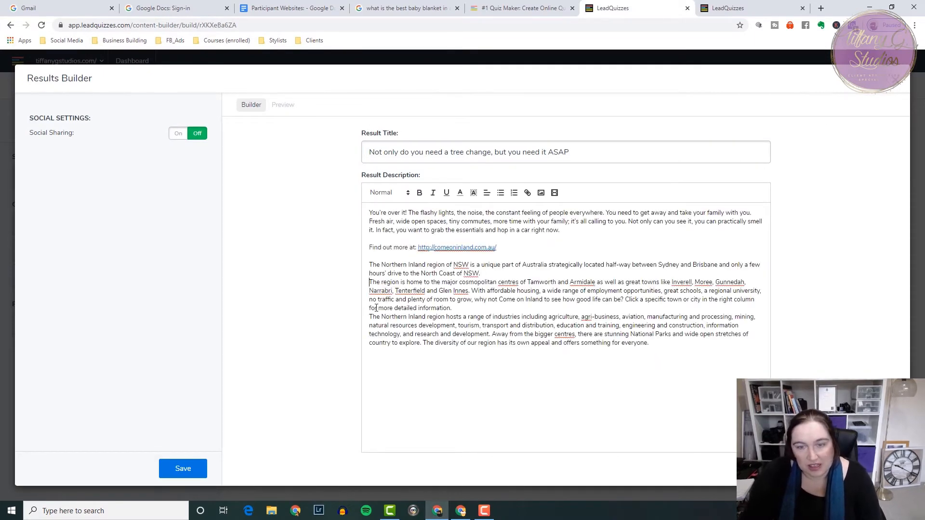
Step: Insert blank lines before "The region is home" and "The Northern Inland region hosts" in the description and save the first result
{"action": "key", "text": "Return"}
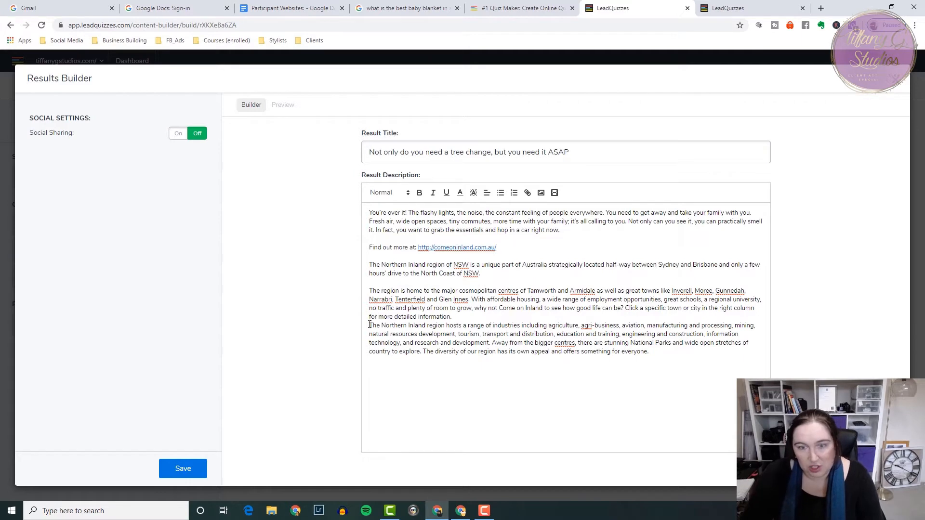
{"action": "left_click", "coordinate": [369, 326]}
{"action": "key", "text": "Return"}
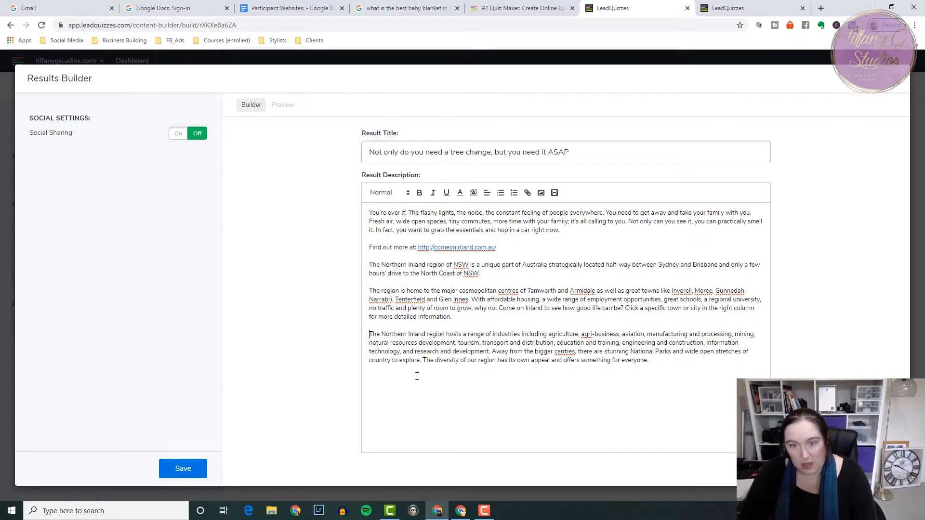
{"action": "left_click", "coordinate": [185, 468]}
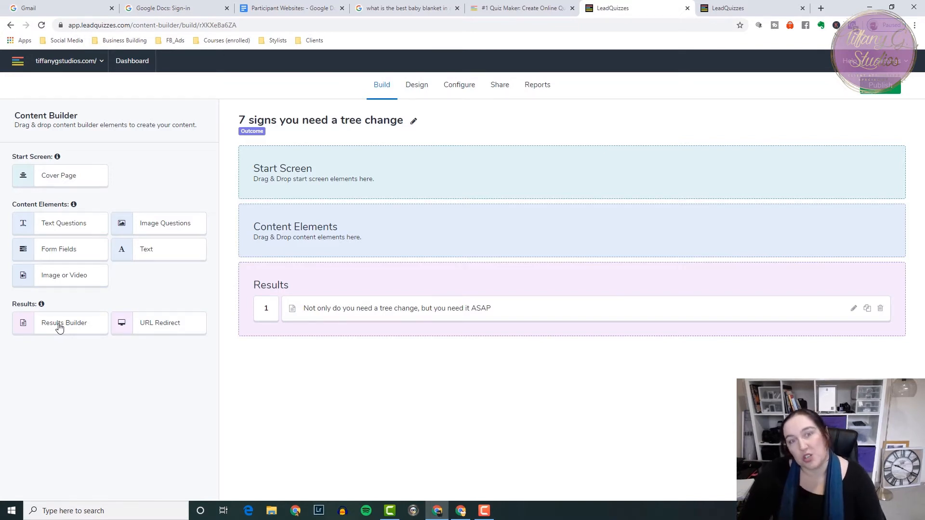
Step: Add a second result titled "You need something different and a Tree Change could be just the thing", copied from the document's 60 - 80 outcome
{"action": "left_click_drag", "start_coordinate": [59, 328], "coordinate": [406, 292]}
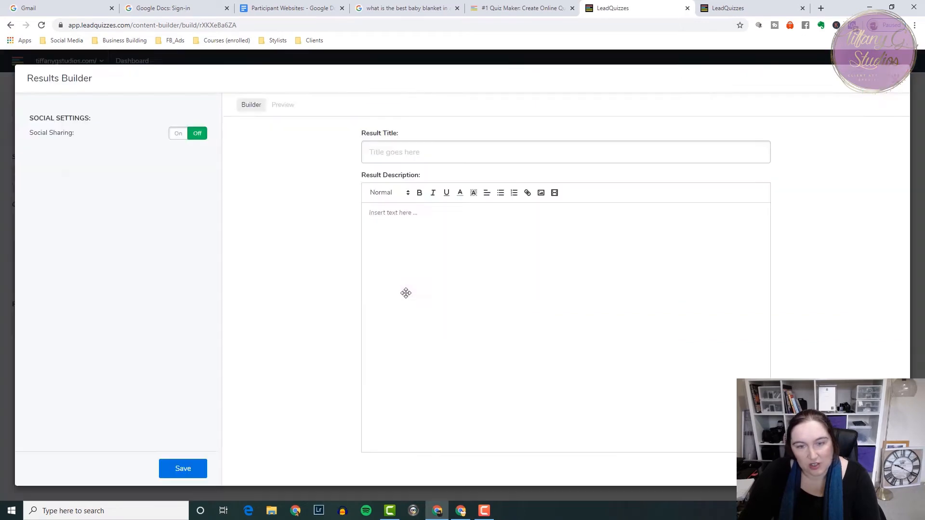
{"action": "left_click", "coordinate": [461, 510]}
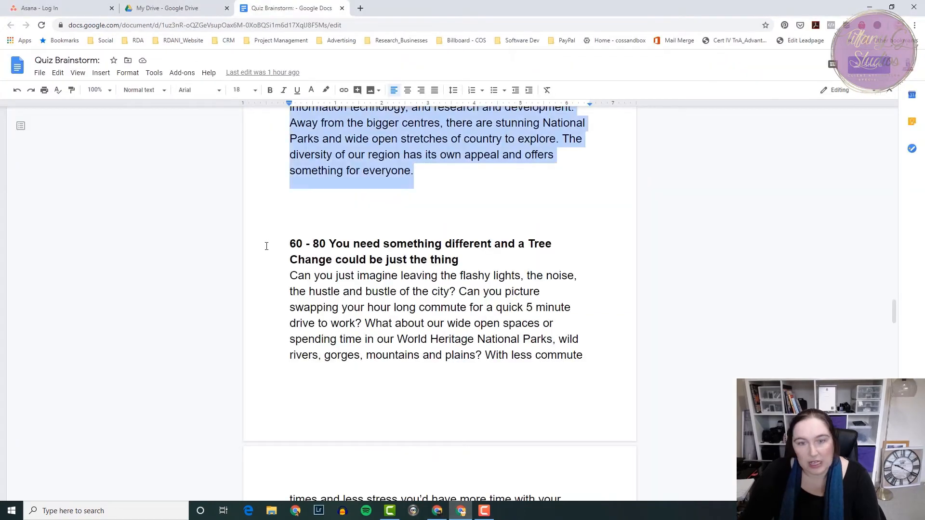
{"action": "left_click_drag", "start_coordinate": [329, 244], "coordinate": [460, 259]}
{"action": "key", "text": "ctrl+c"}
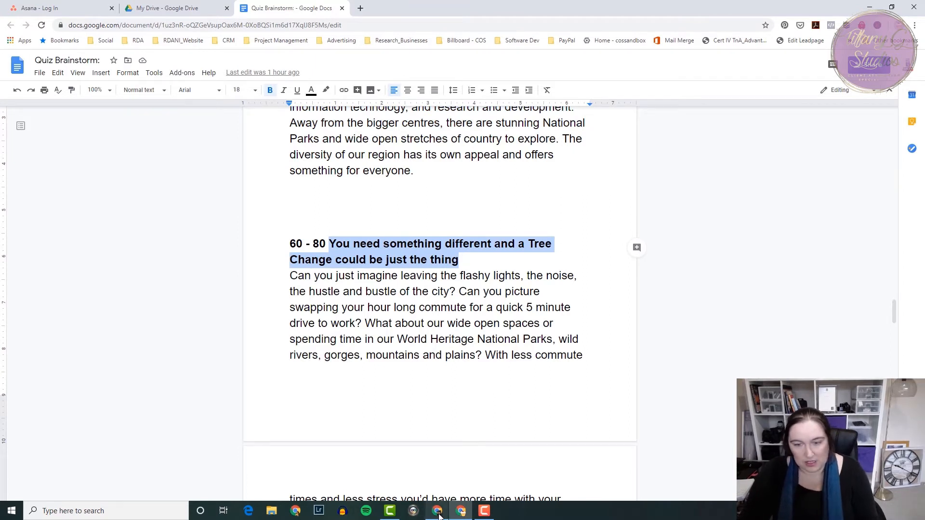
{"action": "left_click", "coordinate": [437, 510]}
{"action": "left_click", "coordinate": [406, 153]}
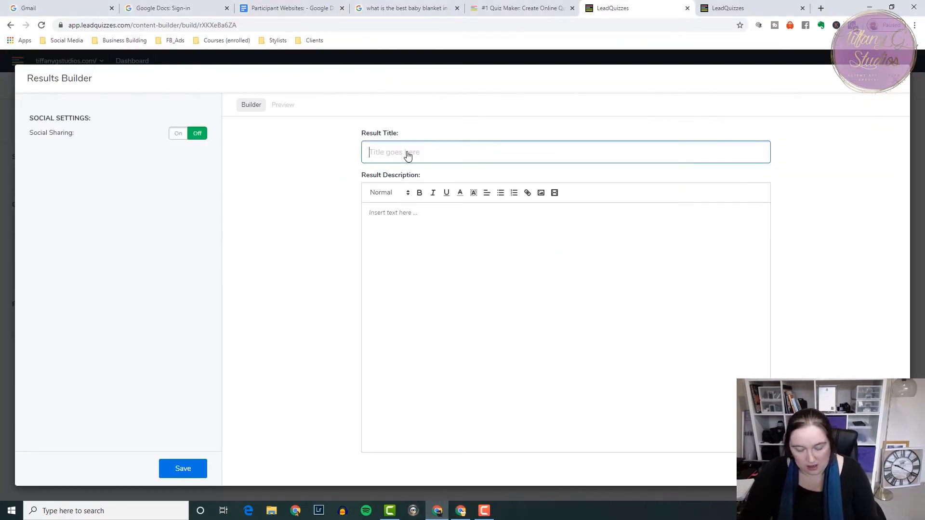
{"action": "key", "text": "ctrl+v"}
Step: Copy the 60 - 80 outcome's body text, from "Can you just imagine" to "something for everyone.", into the second result's description
{"action": "left_click", "coordinate": [453, 511]}
{"action": "left_click", "coordinate": [332, 306]}
{"action": "left_click_drag", "start_coordinate": [333, 292], "coordinate": [363, 327]}
{"action": "key", "text": "ctrl+c"}
{"action": "scroll", "coordinate": [365, 325], "scroll_direction": "down", "scroll_amount": 13}
{"action": "scroll", "coordinate": [364, 327], "scroll_direction": "down", "scroll_amount": 1}
{"action": "left_click", "coordinate": [415, 388], "text": "shift"}
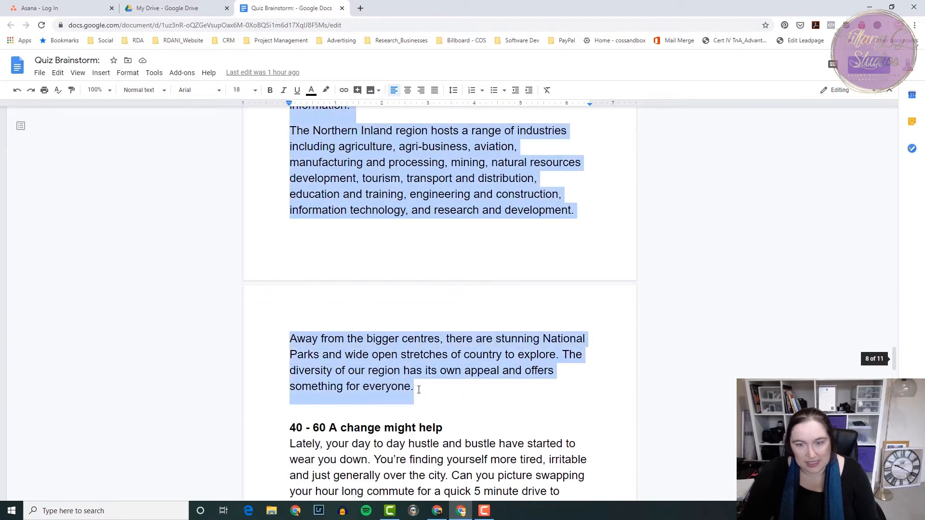
{"action": "left_click", "coordinate": [437, 510]}
{"action": "left_click", "coordinate": [382, 213]}
{"action": "key", "text": "ctrl+v"}
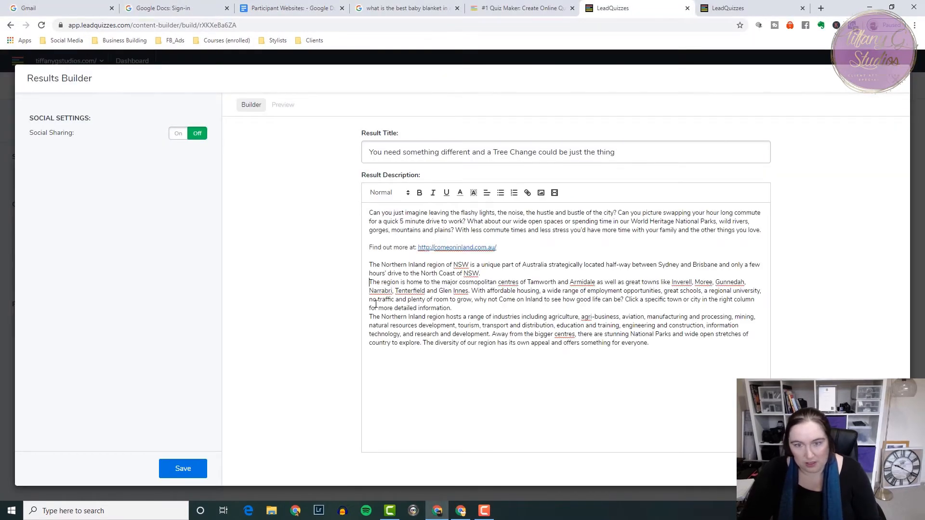
Step: Separate the last two paragraphs of the second result's description with blank lines and save the result
{"action": "key", "text": "Return"}
{"action": "key", "text": "Return"}
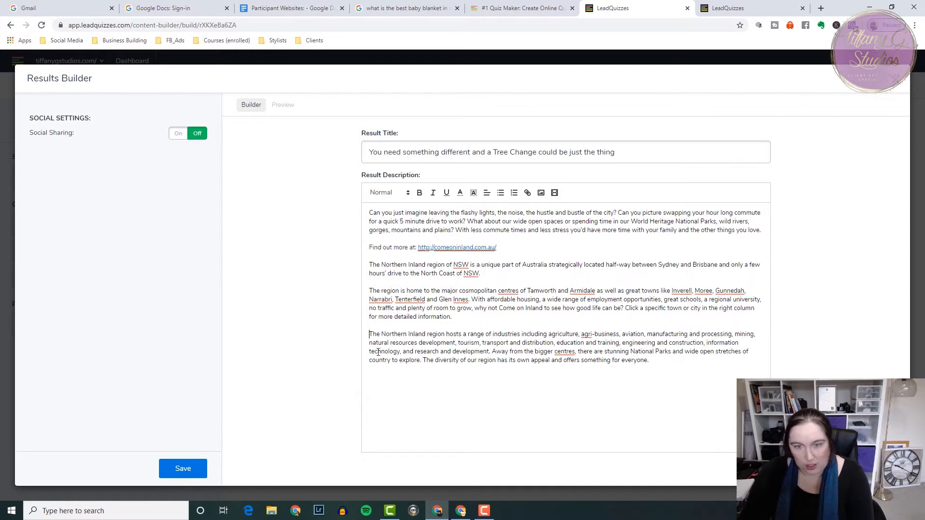
{"action": "left_click", "coordinate": [180, 470]}
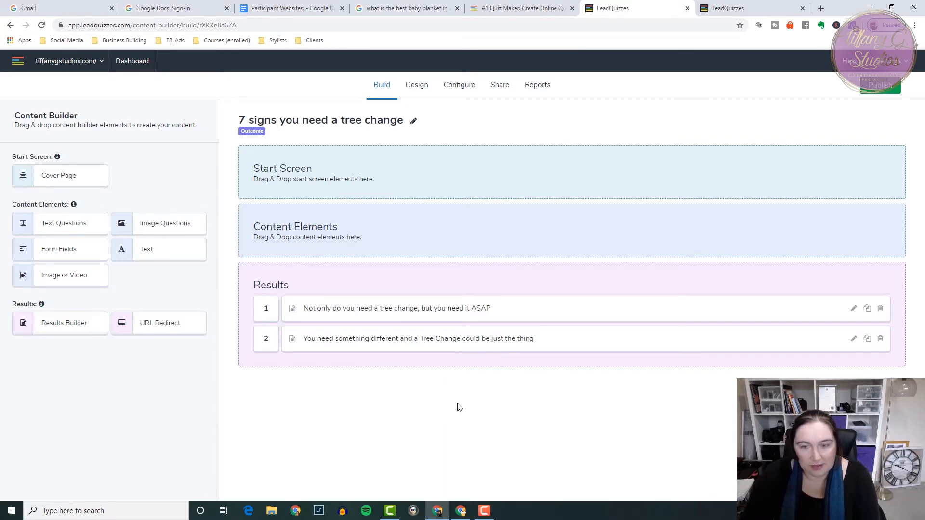
{"action": "left_click", "coordinate": [484, 510]}
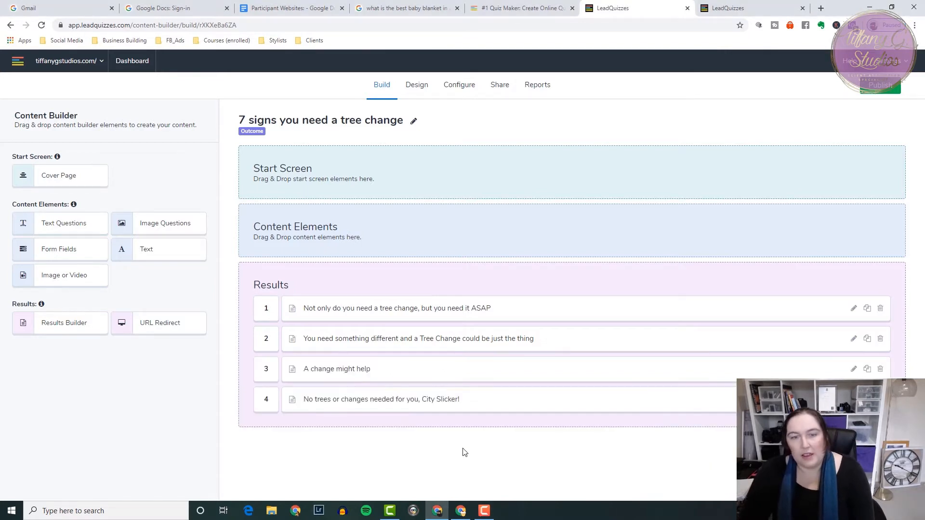
{"action": "left_click", "coordinate": [484, 511]}
{"action": "left_click", "coordinate": [484, 512]}
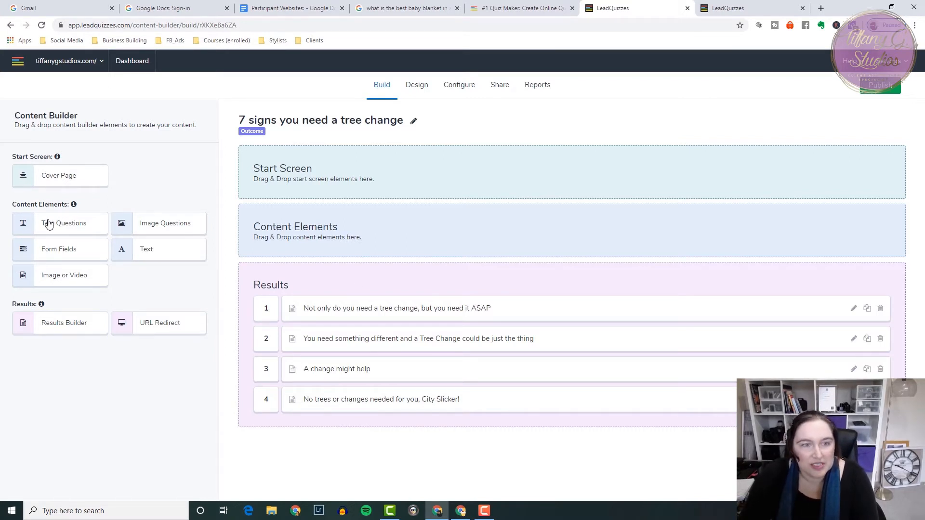
Step: Add a text question to the quiz's content elements, opening its title and description for entry
{"action": "left_click_drag", "start_coordinate": [50, 226], "coordinate": [343, 238]}
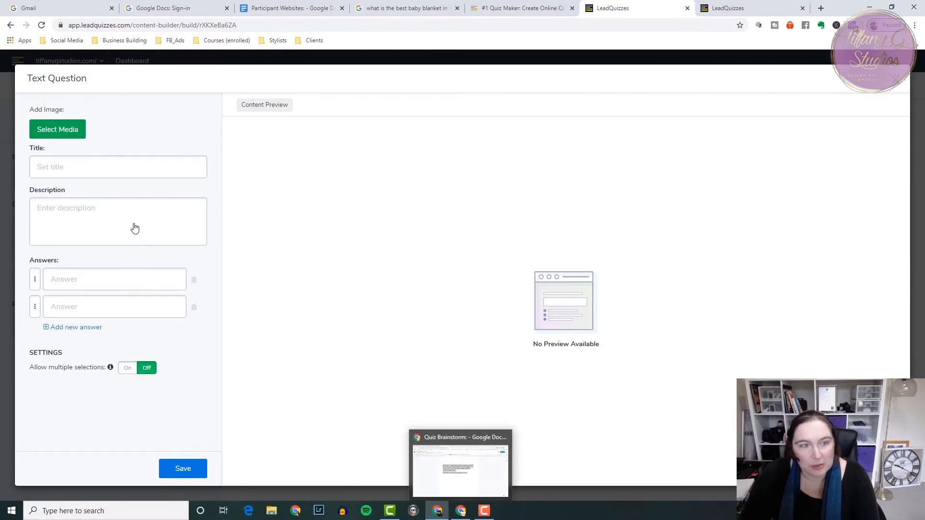
{"action": "left_click", "coordinate": [50, 168]}
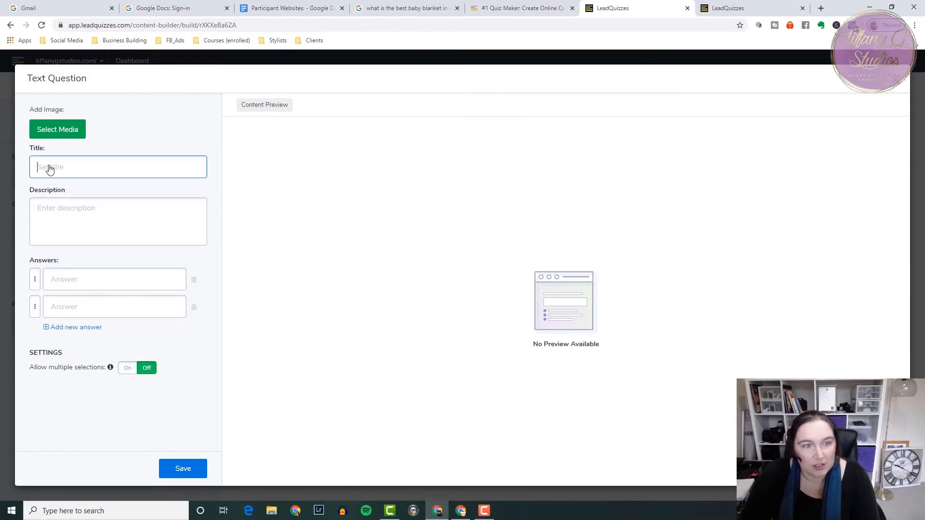
{"action": "left_click", "coordinate": [50, 212]}
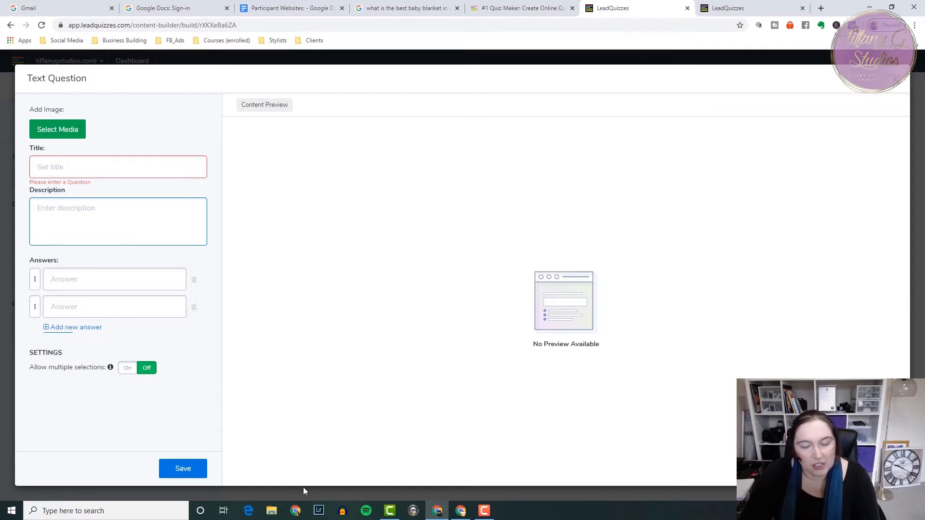
Step: Title the question "You'd like to have more time to spend with your children, significant other, friends or extended family?", copied from the Quiz Brainstorm document
{"action": "left_click", "coordinate": [460, 515]}
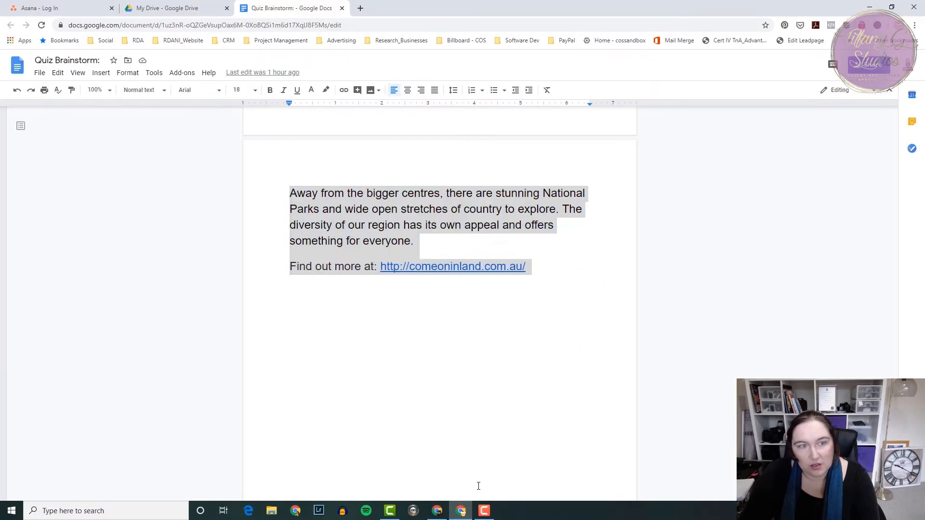
{"action": "left_click", "coordinate": [409, 327]}
{"action": "scroll", "coordinate": [409, 327], "scroll_direction": "down", "scroll_amount": 20}
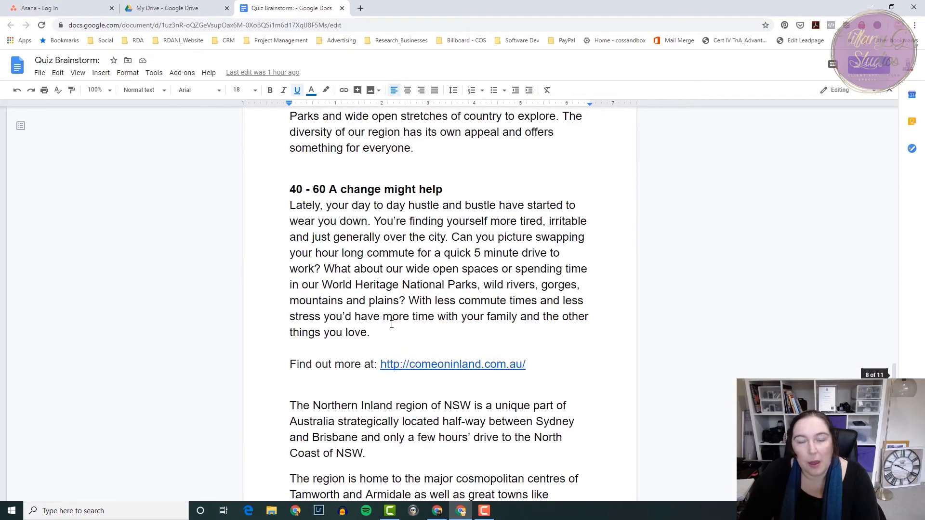
{"action": "scroll", "coordinate": [392, 324], "scroll_direction": "up", "scroll_amount": 20}
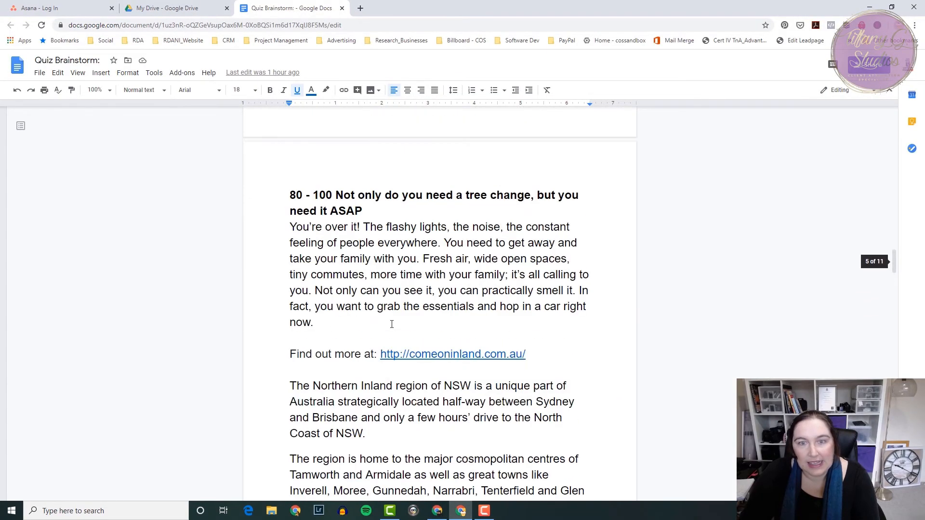
{"action": "scroll", "coordinate": [392, 324], "scroll_direction": "up", "scroll_amount": 20}
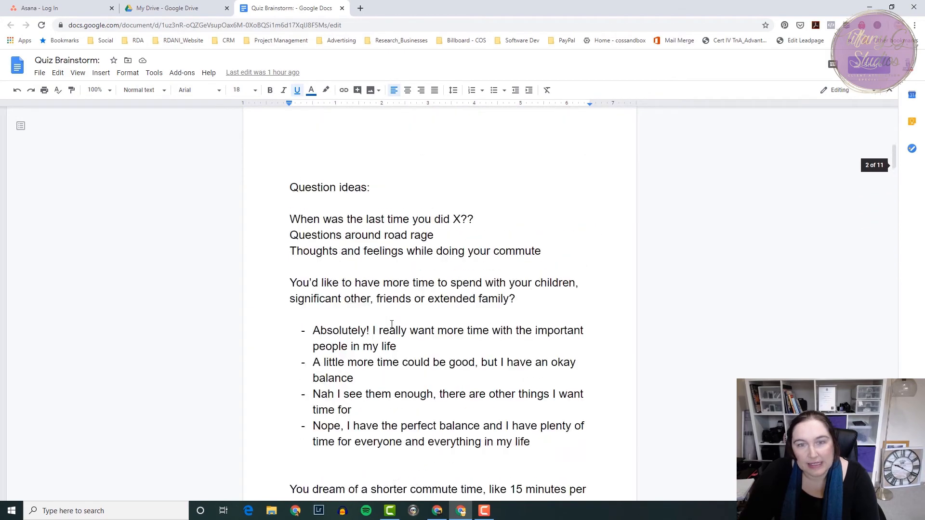
{"action": "scroll", "coordinate": [392, 325], "scroll_direction": "down", "scroll_amount": 15}
{"action": "scroll", "coordinate": [391, 324], "scroll_direction": "up", "scroll_amount": 5}
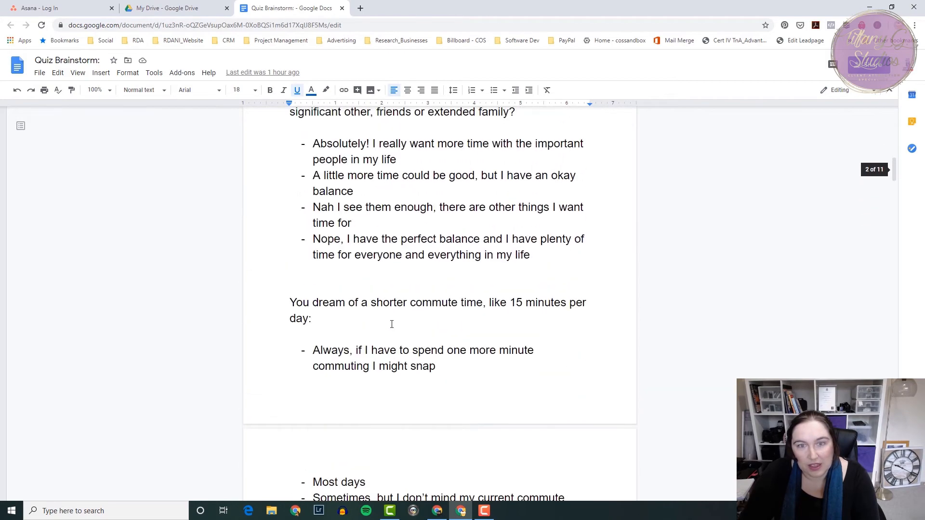
{"action": "scroll", "coordinate": [392, 324], "scroll_direction": "up", "scroll_amount": 1}
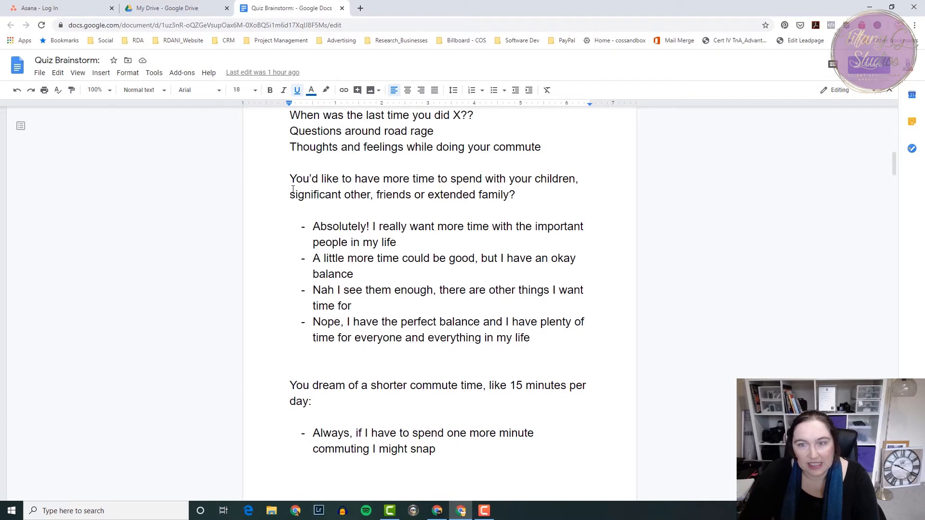
{"action": "left_click_drag", "start_coordinate": [288, 177], "coordinate": [516, 189]}
{"action": "key", "text": "ctrl+c"}
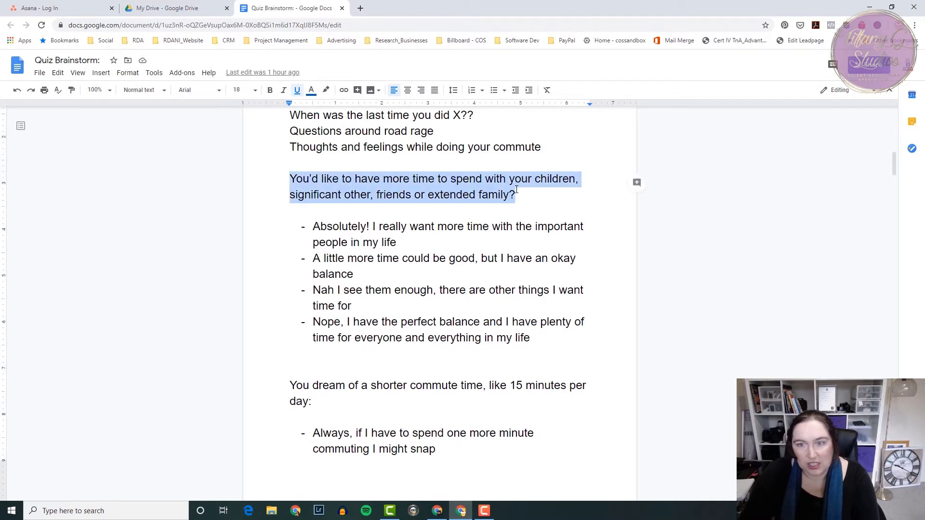
{"action": "left_click", "coordinate": [437, 511]}
{"action": "left_click", "coordinate": [65, 170]}
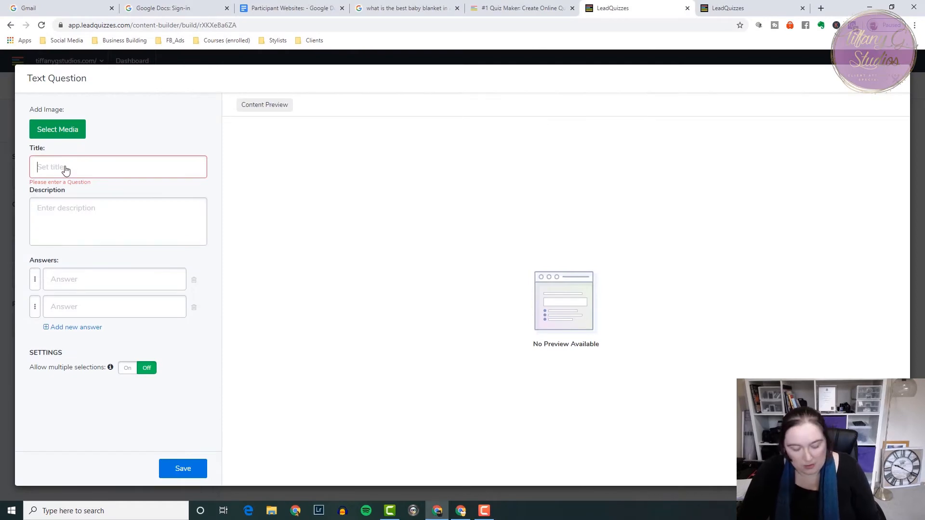
{"action": "key", "text": "ctrl+v"}
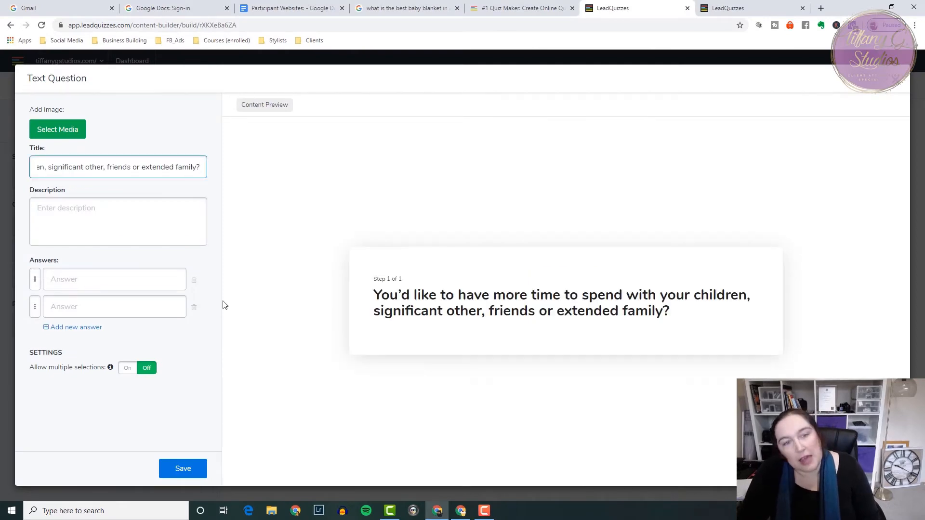
Step: Copy "Absolutely! I really want more time with the important people in my life" from the document into the question's first answer
{"action": "left_click", "coordinate": [460, 512]}
{"action": "left_click_drag", "start_coordinate": [313, 227], "coordinate": [398, 243]}
{"action": "key", "text": "ctrl+c"}
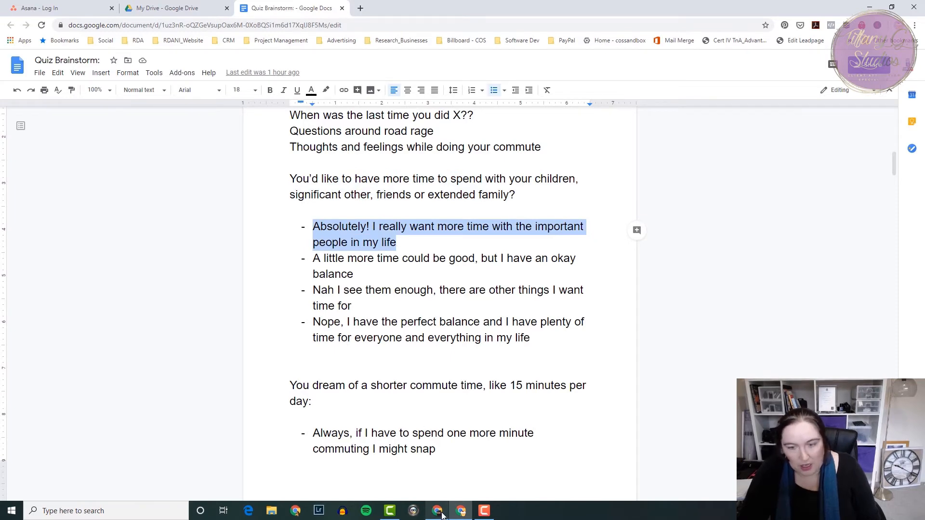
{"action": "left_click", "coordinate": [437, 511]}
{"action": "left_click", "coordinate": [81, 282]}
{"action": "key", "text": "ctrl+v"}
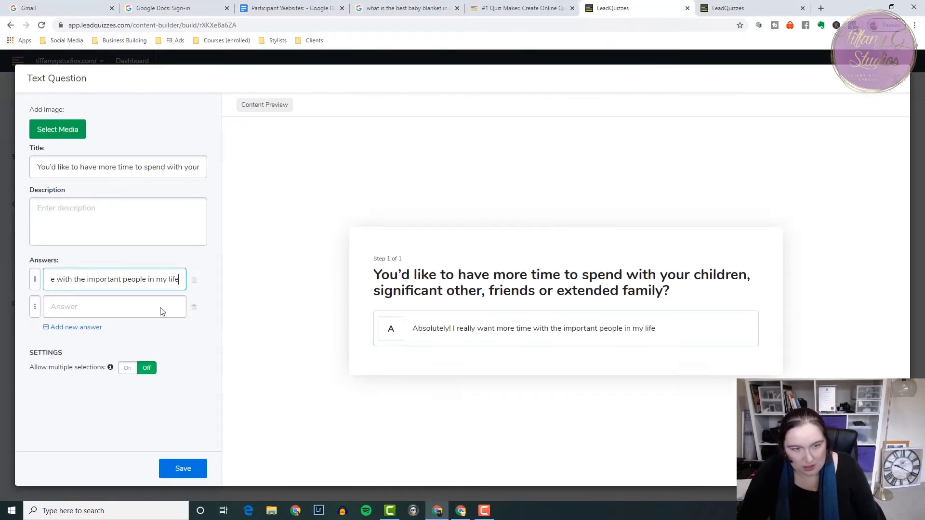
Step: Copy "A little more time could be good, but I have an okay balance" from the document into the second answer
{"action": "left_click", "coordinate": [460, 511]}
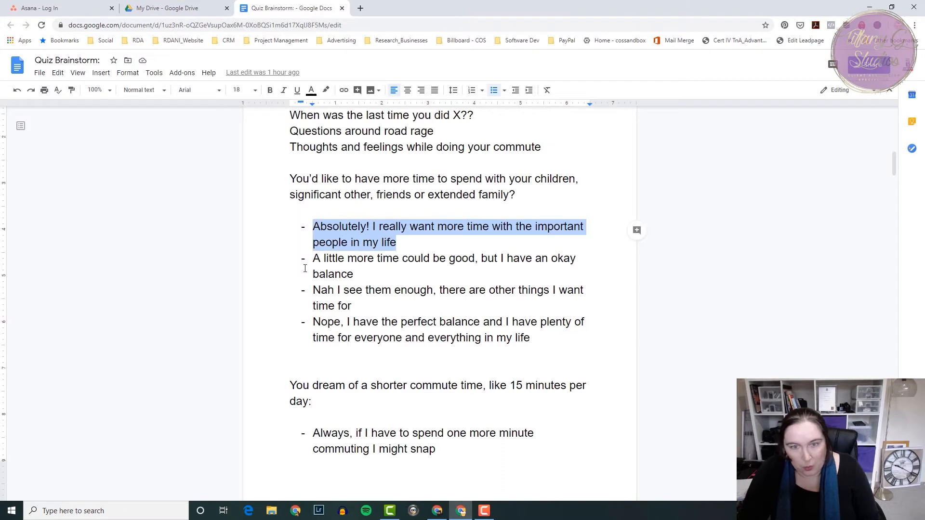
{"action": "left_click_drag", "start_coordinate": [314, 260], "coordinate": [356, 272]}
{"action": "key", "text": "ctrl+c"}
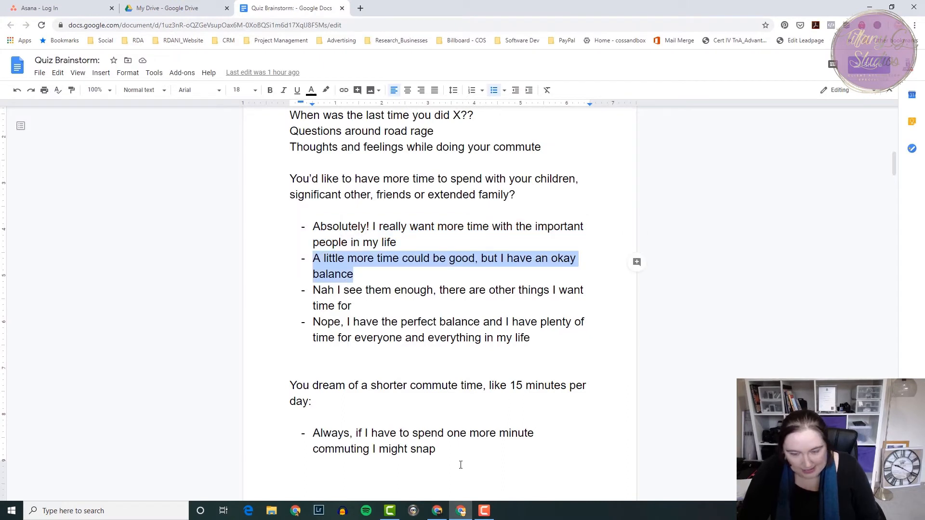
{"action": "left_click", "coordinate": [437, 512]}
{"action": "left_click", "coordinate": [92, 314]}
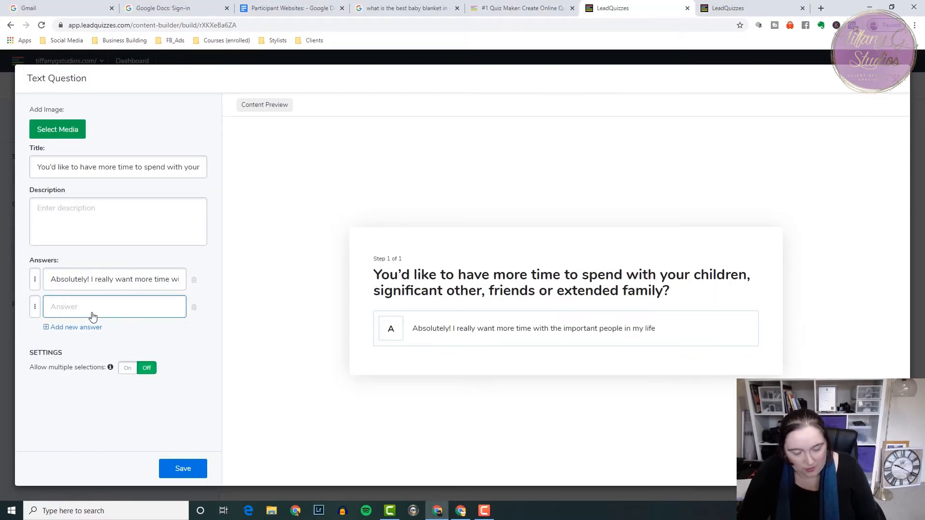
{"action": "key", "text": "ctrl+v"}
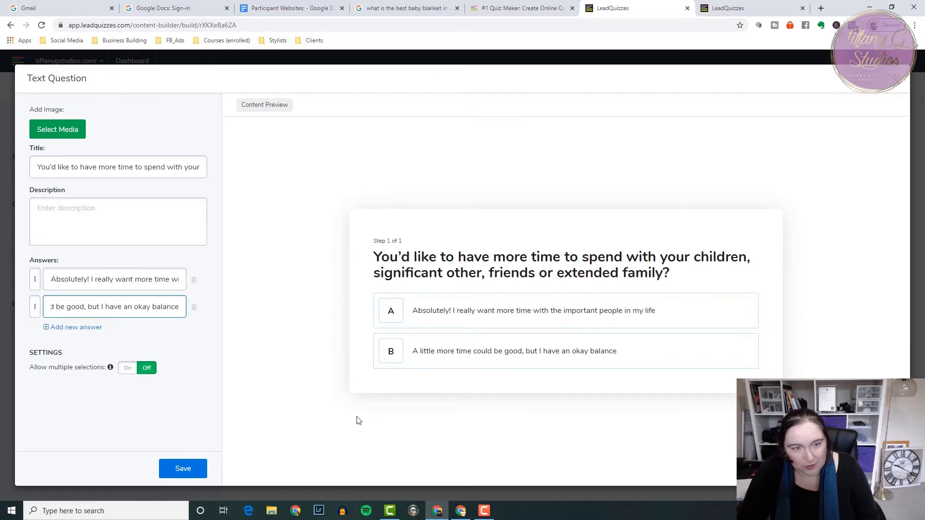
Step: Add a third answer reading "Nah I see them enough, there are other things I want time for", copied from the document
{"action": "left_click", "coordinate": [67, 327]}
{"action": "left_click", "coordinate": [460, 510]}
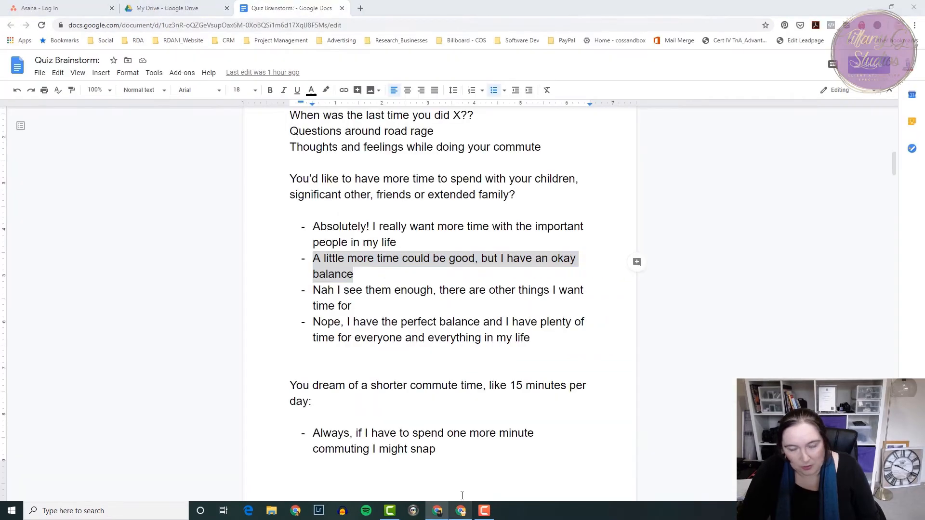
{"action": "left_click_drag", "start_coordinate": [313, 290], "coordinate": [353, 305]}
{"action": "key", "text": "ctrl+c"}
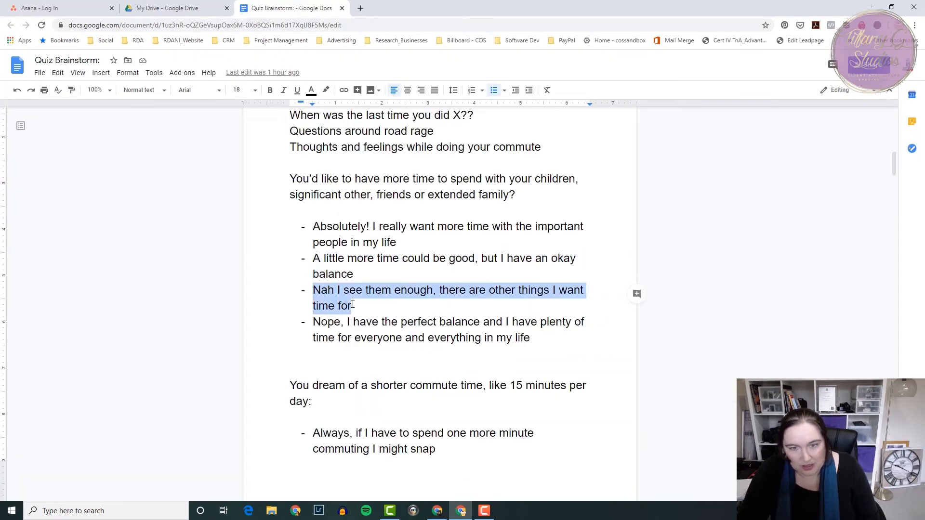
{"action": "left_click", "coordinate": [437, 511]}
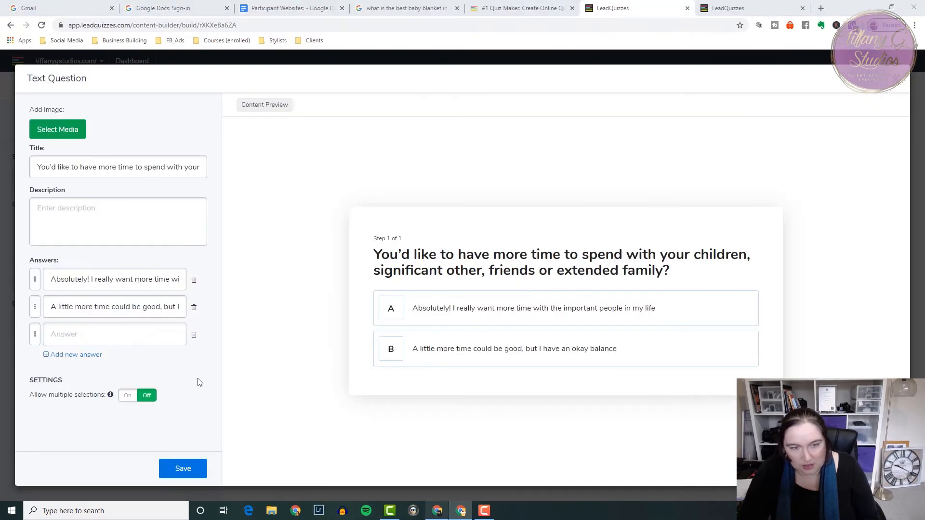
{"action": "left_click", "coordinate": [124, 338]}
{"action": "key", "text": "ctrl+v"}
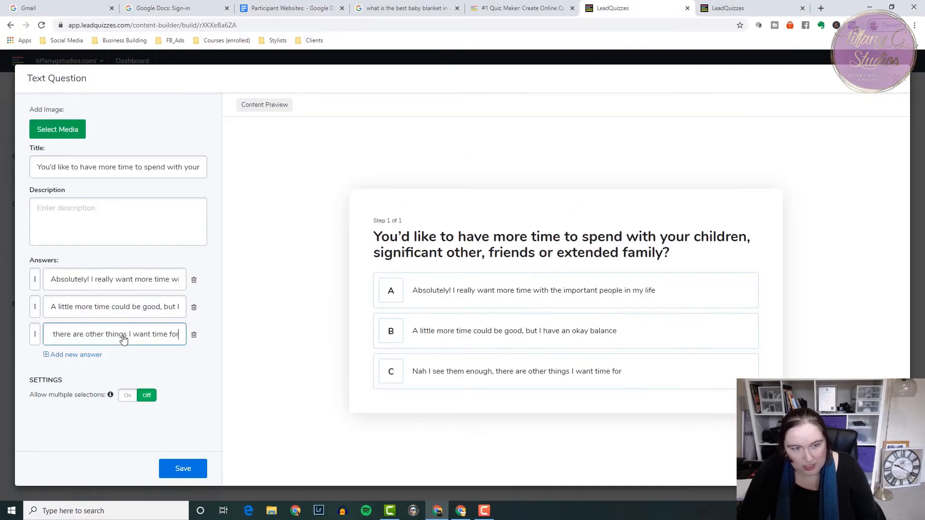
Step: Add a fourth answer, "Nope, I have the perfect balance and I have plenty of time for everyone and everything in my life", and save the question
{"action": "left_click", "coordinate": [461, 512]}
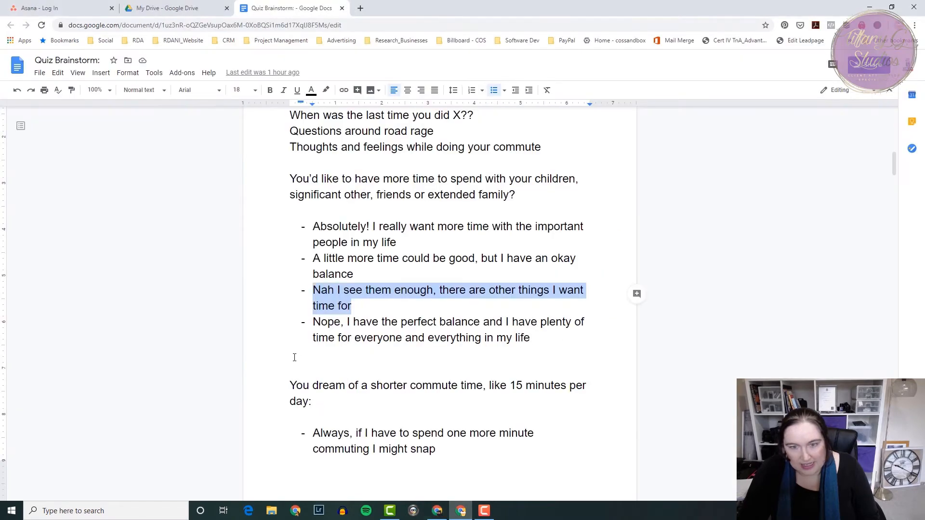
{"action": "left_click_drag", "start_coordinate": [312, 322], "coordinate": [532, 338]}
{"action": "key", "text": "ctrl+c"}
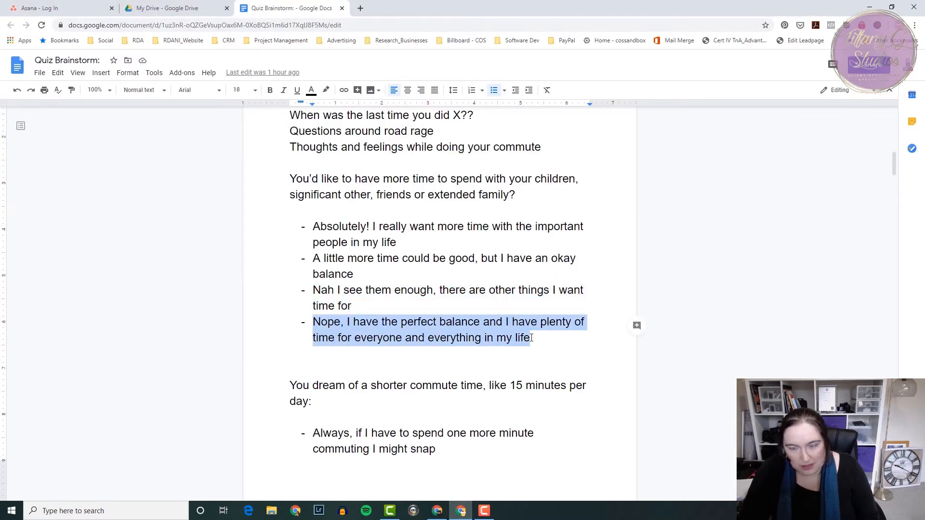
{"action": "left_click", "coordinate": [437, 510]}
{"action": "left_click", "coordinate": [74, 355]}
{"action": "left_click", "coordinate": [66, 367]}
{"action": "key", "text": "ctrl+v"}
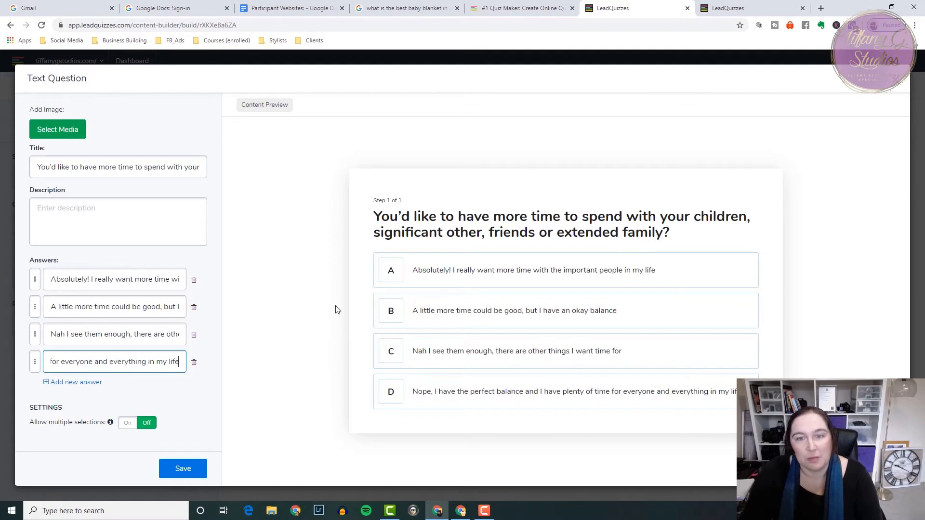
{"action": "left_click", "coordinate": [183, 469]}
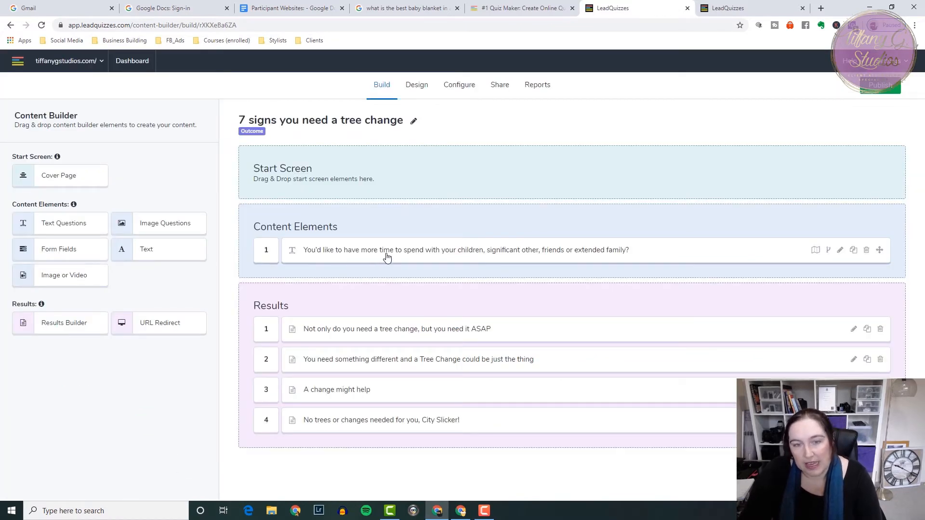
Step: Map the first question's answers A, B, C and D to the first, second, third and fourth results respectively, and save the mapping
{"action": "left_click", "coordinate": [815, 251]}
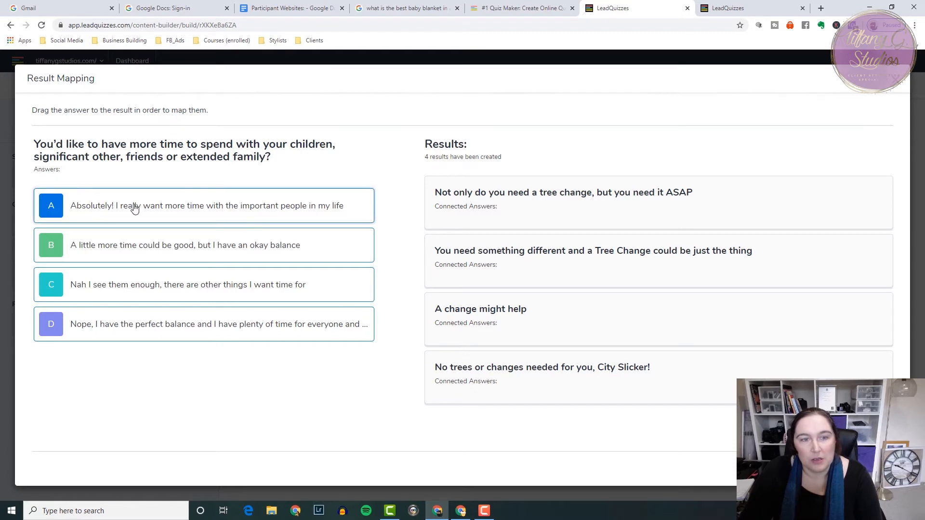
{"action": "left_click_drag", "start_coordinate": [135, 208], "coordinate": [557, 203]}
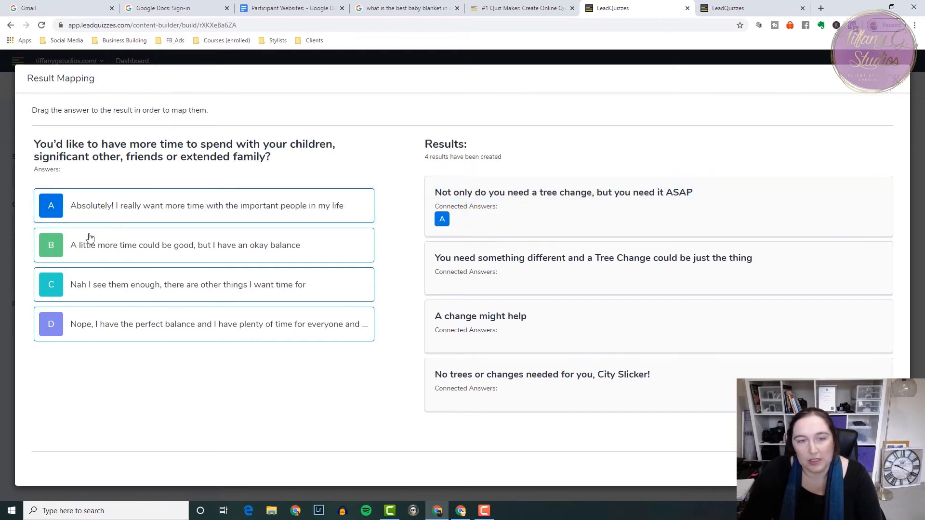
{"action": "left_click_drag", "start_coordinate": [109, 250], "coordinate": [482, 265]}
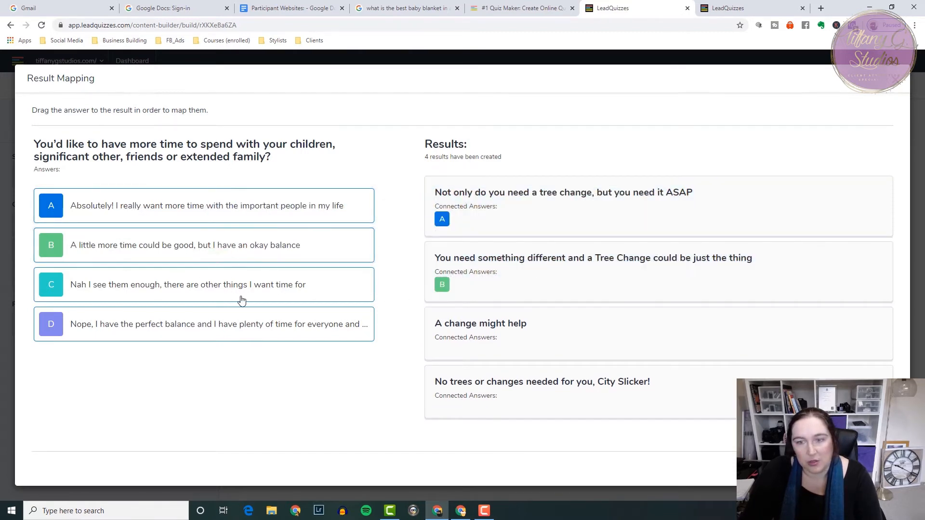
{"action": "left_click_drag", "start_coordinate": [132, 288], "coordinate": [533, 342]}
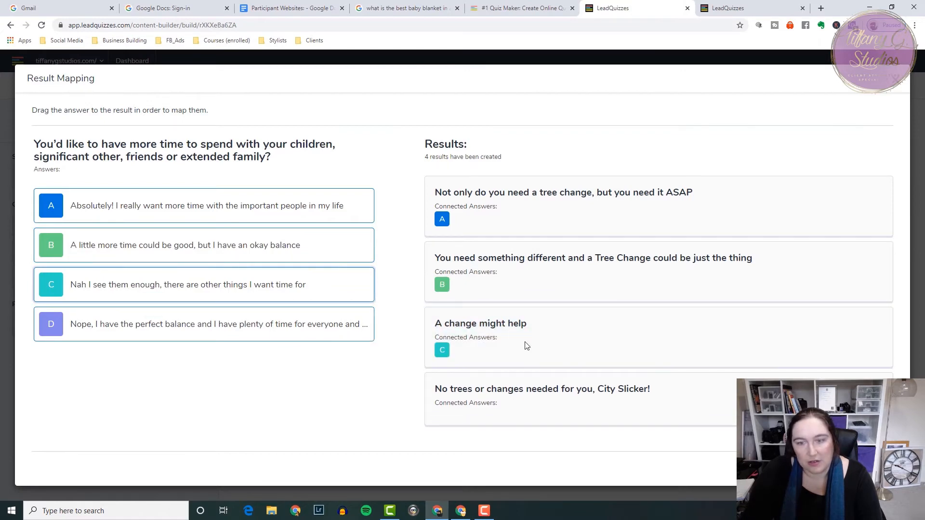
{"action": "left_click_drag", "start_coordinate": [101, 330], "coordinate": [550, 404]}
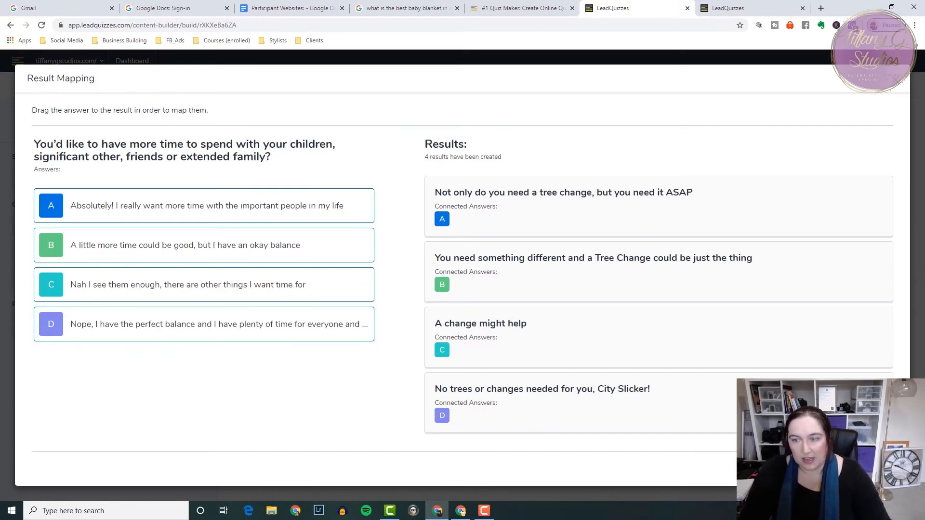
{"action": "left_click", "coordinate": [871, 469]}
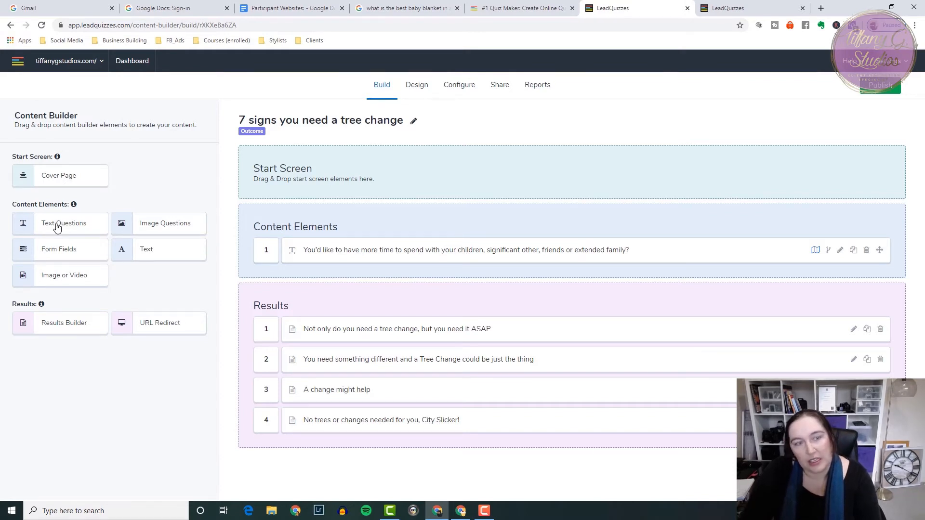
Step: Add a second text question titled "You dream of a shorter commute time, like 15 minutes per day", copied from the Quiz Brainstorm document
{"action": "left_click_drag", "start_coordinate": [52, 226], "coordinate": [365, 257]}
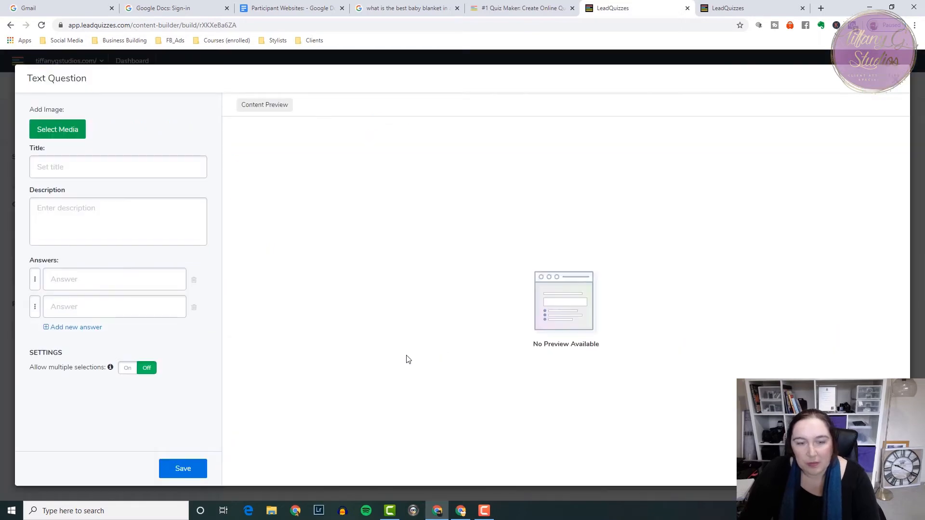
{"action": "left_click", "coordinate": [460, 511]}
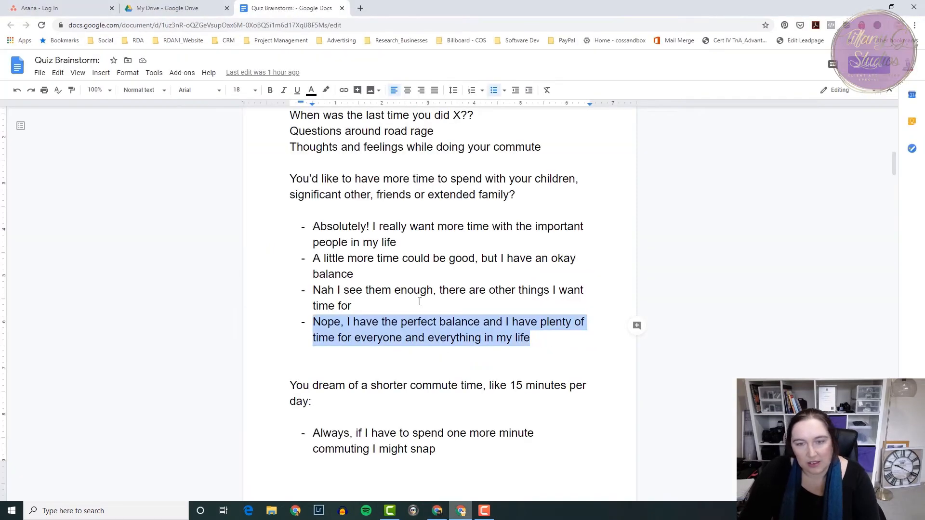
{"action": "left_click", "coordinate": [339, 369]}
{"action": "scroll", "coordinate": [294, 177], "scroll_direction": "down", "scroll_amount": 4}
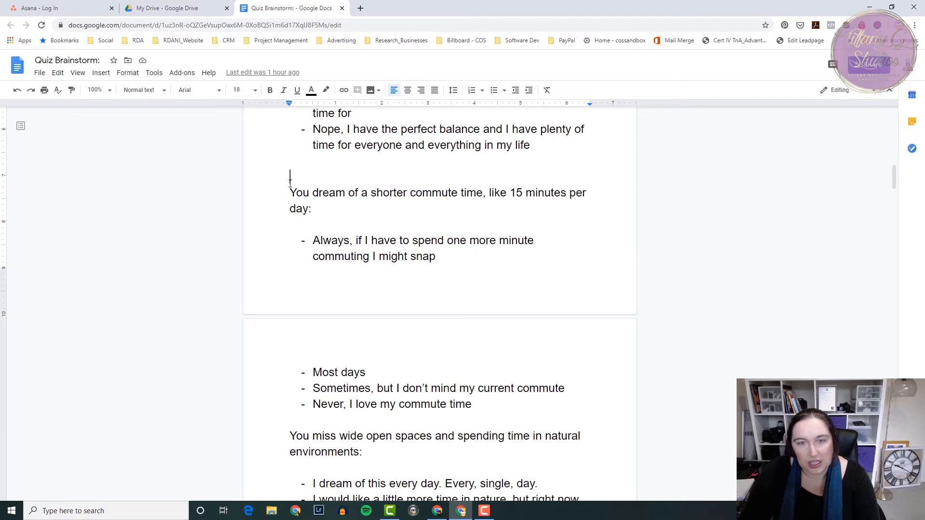
{"action": "left_click_drag", "start_coordinate": [290, 190], "coordinate": [310, 210]}
{"action": "key", "text": "ctrl+c"}
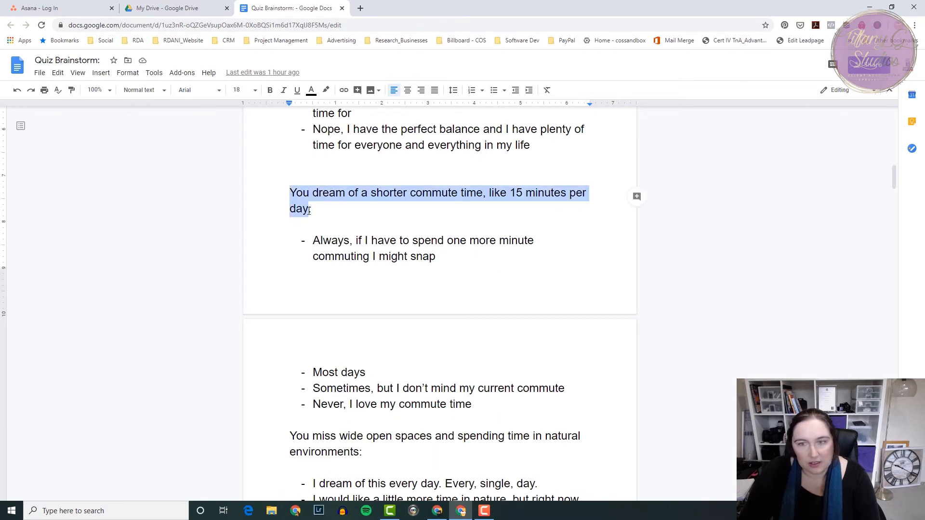
{"action": "left_click", "coordinate": [442, 510]}
{"action": "left_click", "coordinate": [97, 168]}
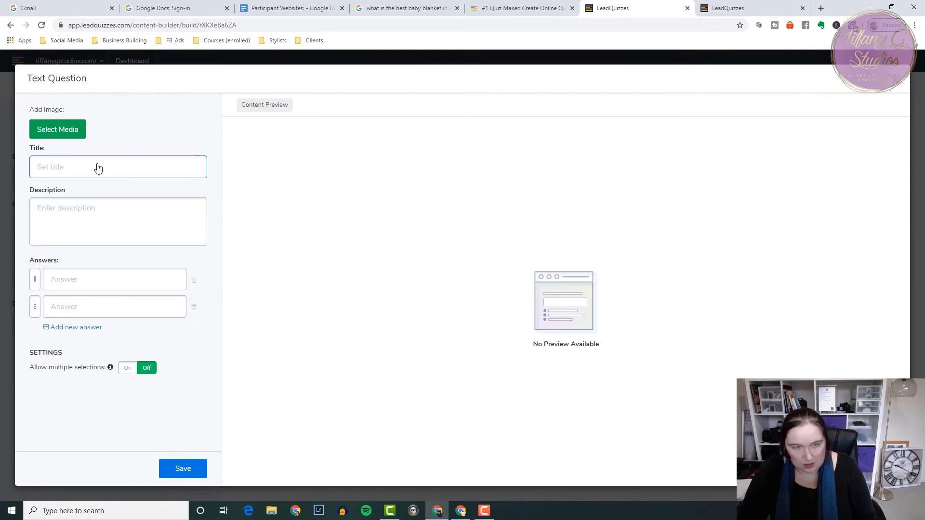
{"action": "key", "text": "ctrl+v"}
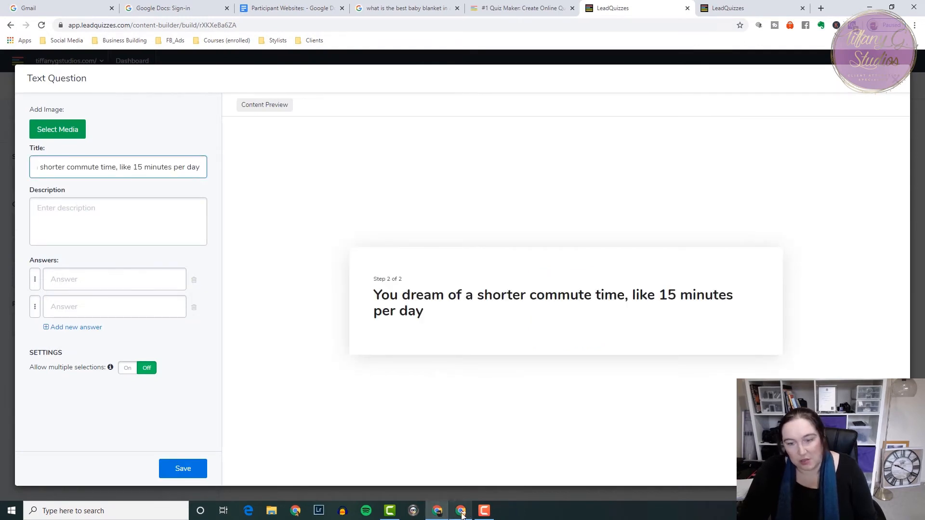
Step: Enter the first answer as "Always, if I have to spend one more minute commuting I might snap", copied from the Quiz Brainstorm document
{"action": "left_click", "coordinate": [461, 511]}
{"action": "left_click_drag", "start_coordinate": [331, 245], "coordinate": [435, 256]}
{"action": "key", "text": "ctrl+c"}
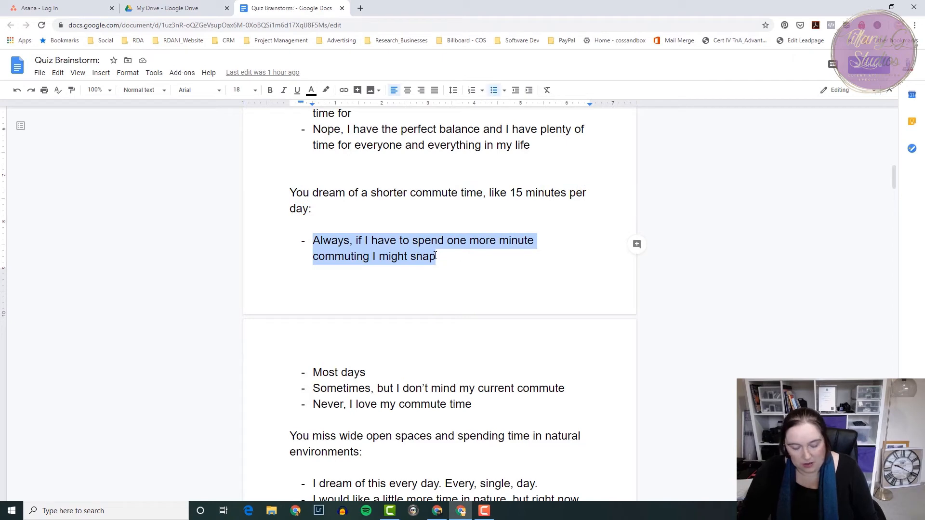
{"action": "left_click", "coordinate": [437, 512]}
{"action": "left_click", "coordinate": [66, 283]}
{"action": "key", "text": "ctrl+v"}
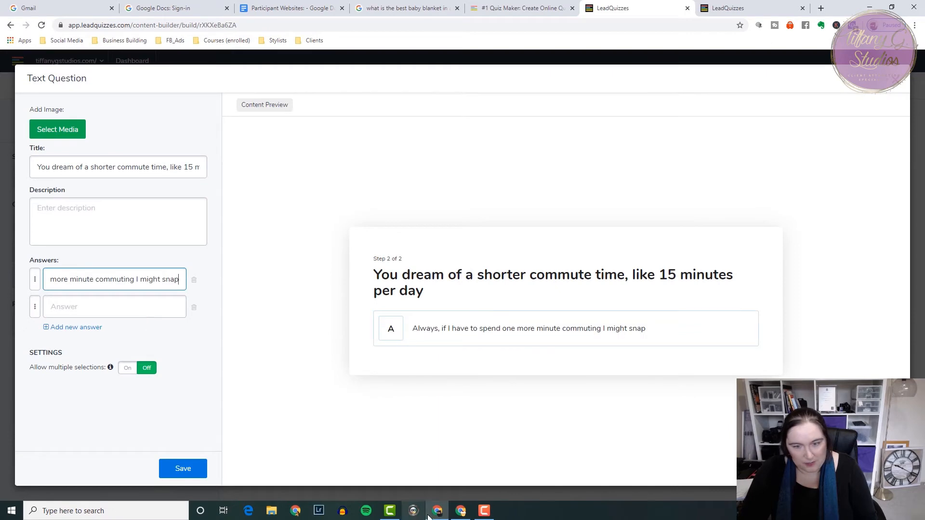
Step: Enter the second answer as "Most days", copied from the Quiz Brainstorm document
{"action": "left_click", "coordinate": [461, 510]}
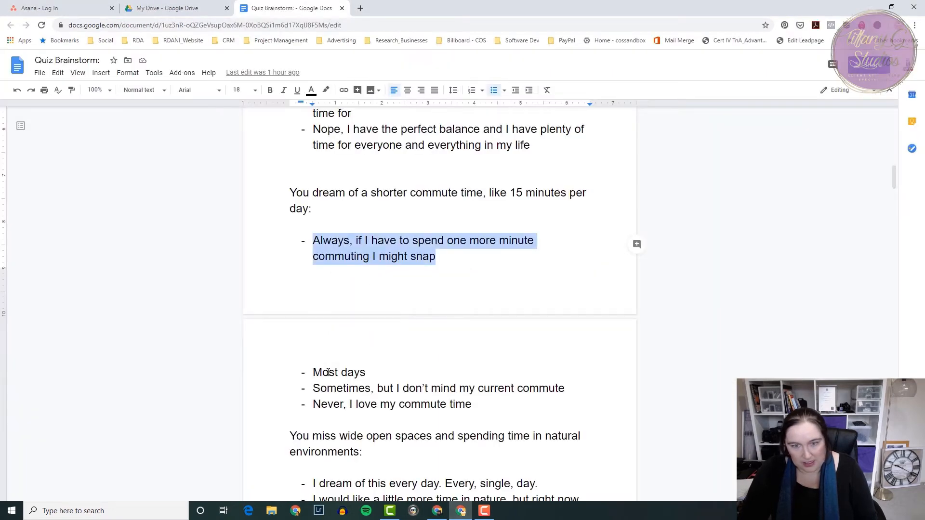
{"action": "left_click_drag", "start_coordinate": [319, 373], "coordinate": [366, 371]}
{"action": "key", "text": "ctrl+c"}
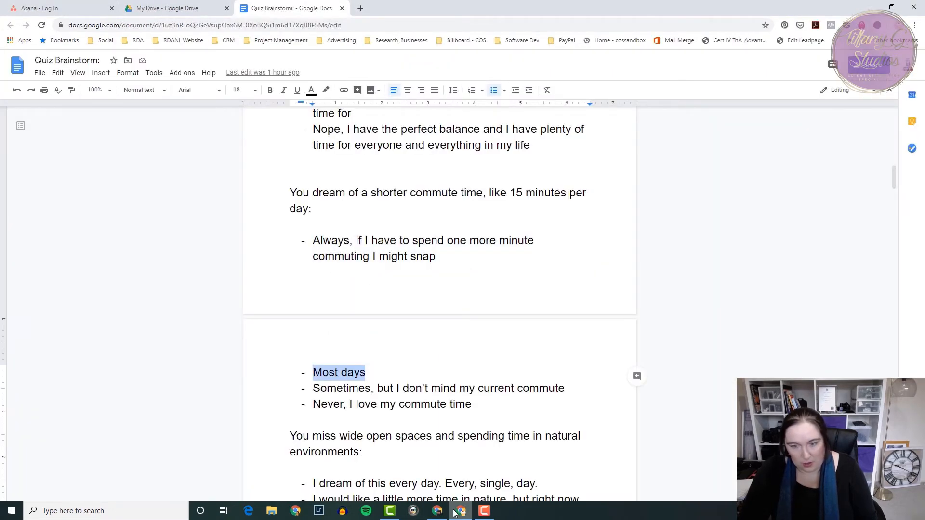
{"action": "left_click", "coordinate": [437, 511]}
{"action": "left_click", "coordinate": [76, 314]}
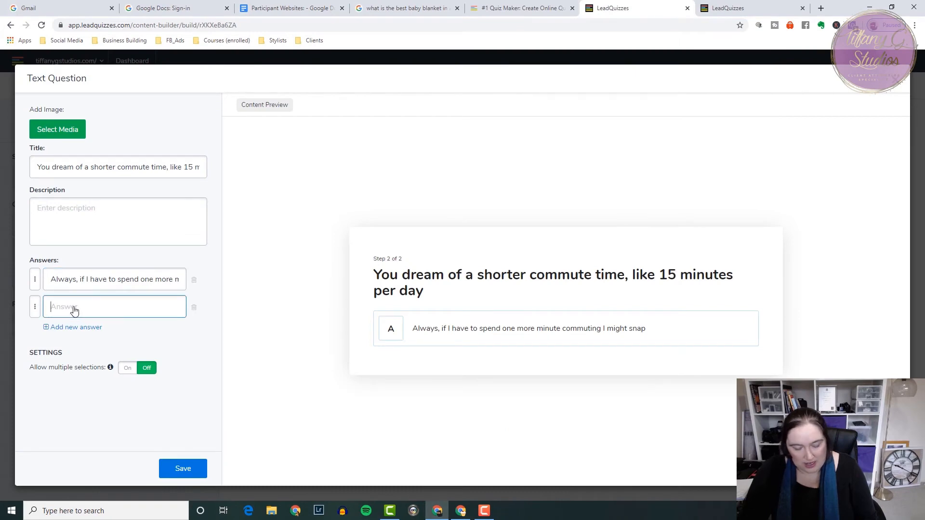
{"action": "key", "text": "ctrl+v"}
Step: Add a third answer reading "Sometimes, but I don't mind my current commute", copied from the document
{"action": "left_click", "coordinate": [72, 327]}
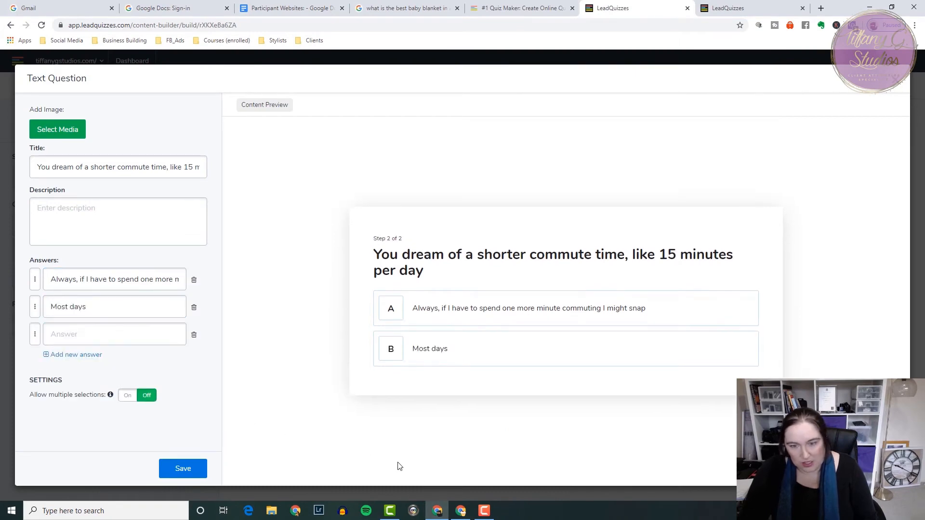
{"action": "left_click", "coordinate": [460, 511]}
{"action": "left_click_drag", "start_coordinate": [314, 389], "coordinate": [567, 387]}
{"action": "key", "text": "ctrl+c"}
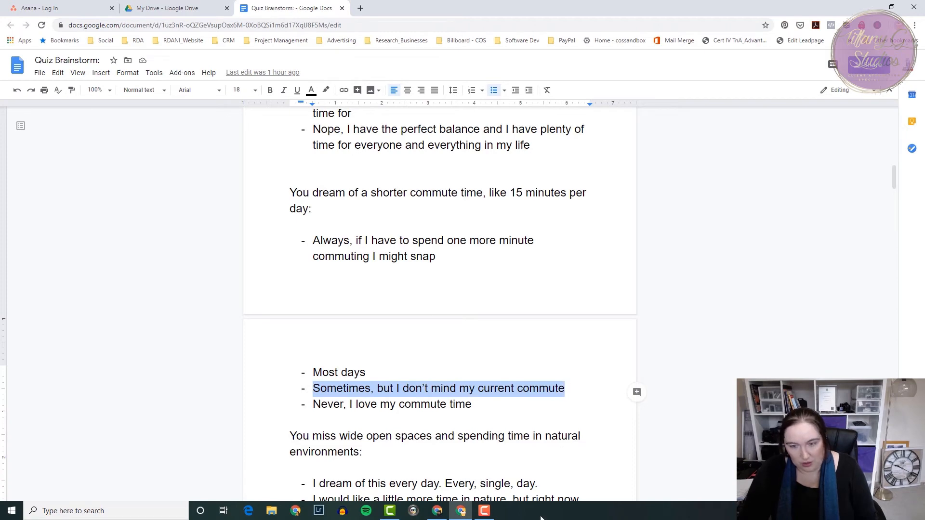
{"action": "left_click", "coordinate": [437, 510]}
{"action": "left_click", "coordinate": [75, 344]}
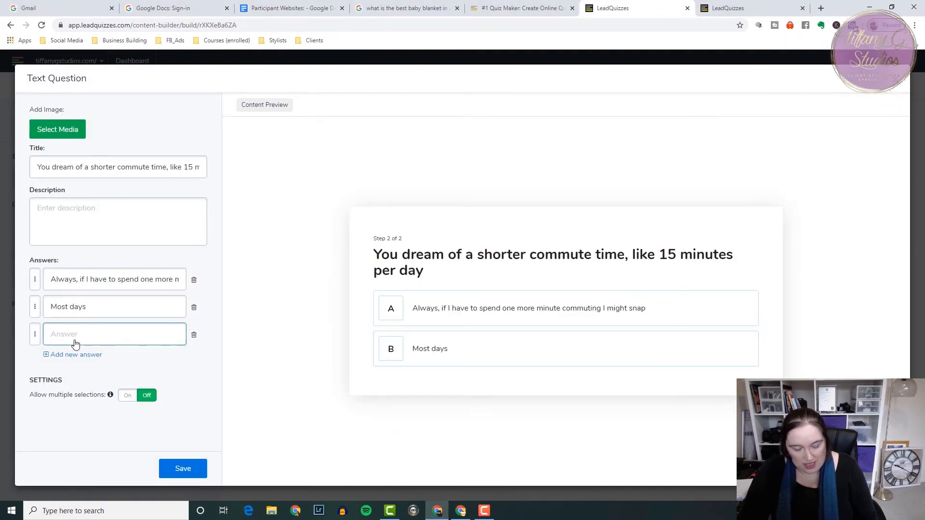
{"action": "key", "text": "ctrl+v"}
Step: Add a fourth answer, "Never, I love my commute time", copied from the document, and save the question
{"action": "key", "text": "Return"}
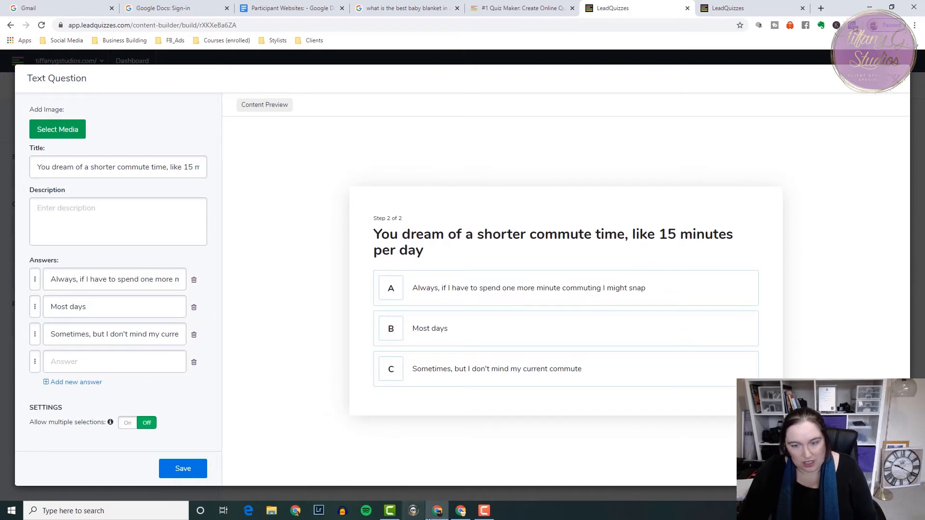
{"action": "left_click", "coordinate": [461, 510]}
{"action": "left_click_drag", "start_coordinate": [314, 405], "coordinate": [470, 388]}
{"action": "left_click", "coordinate": [469, 389]}
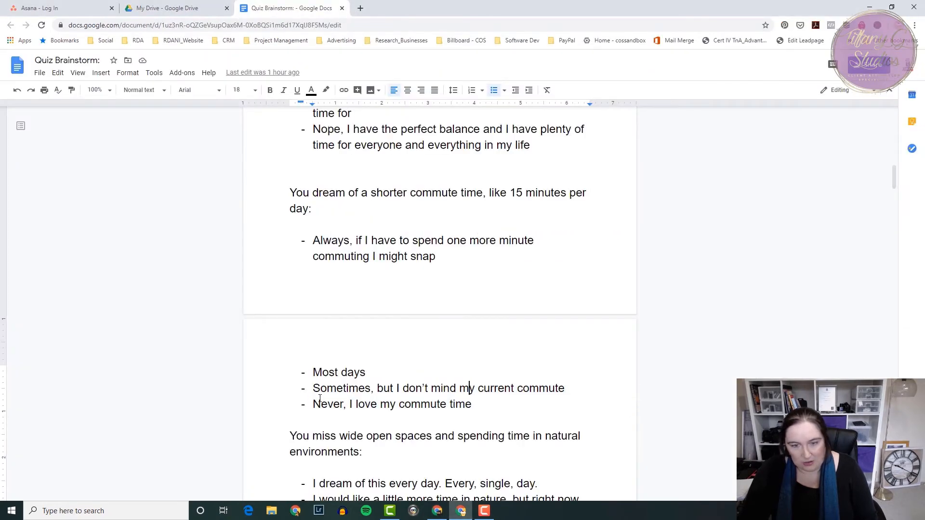
{"action": "left_click_drag", "start_coordinate": [314, 405], "coordinate": [488, 408]}
{"action": "key", "text": "ctrl+c"}
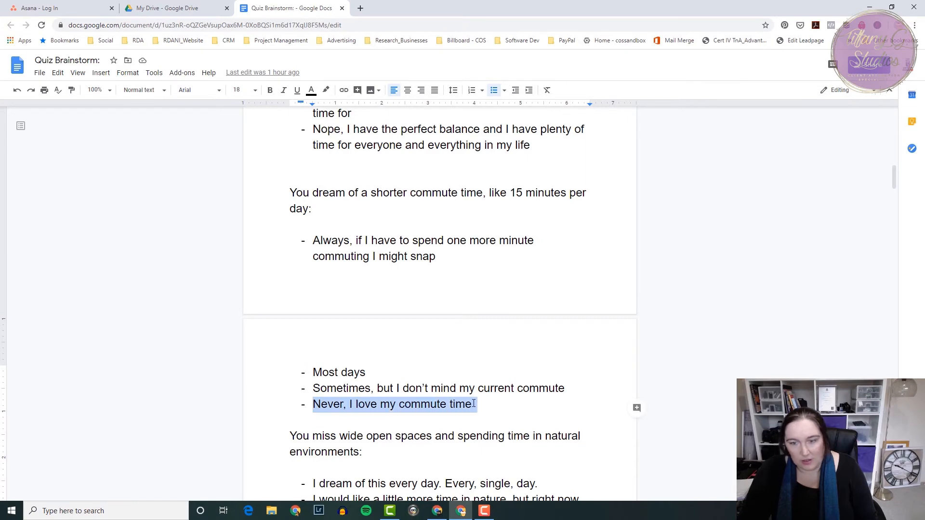
{"action": "left_click", "coordinate": [437, 510]}
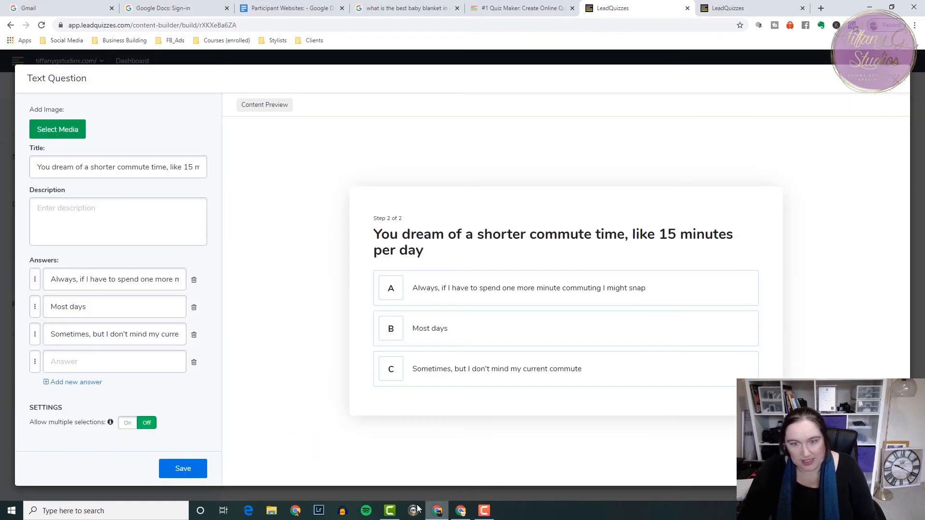
{"action": "left_click", "coordinate": [77, 363]}
{"action": "key", "text": "ctrl+v"}
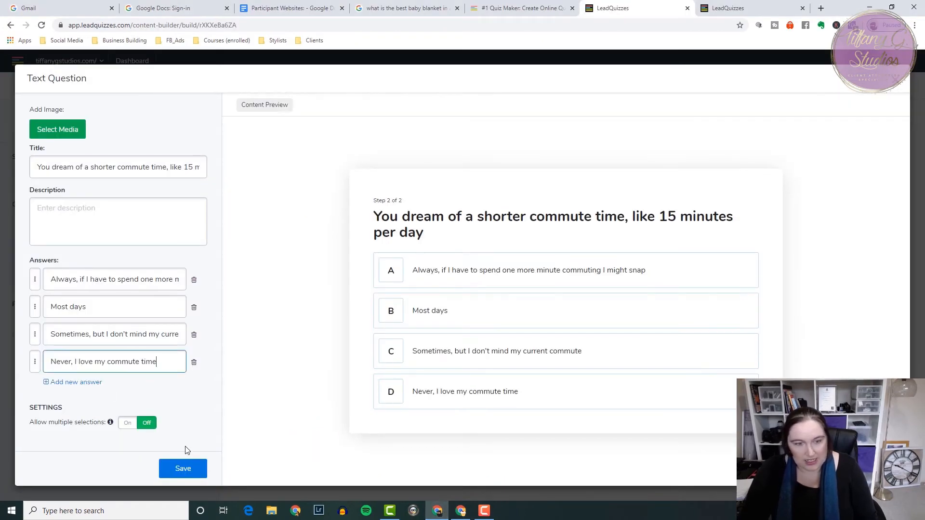
{"action": "left_click", "coordinate": [187, 471]}
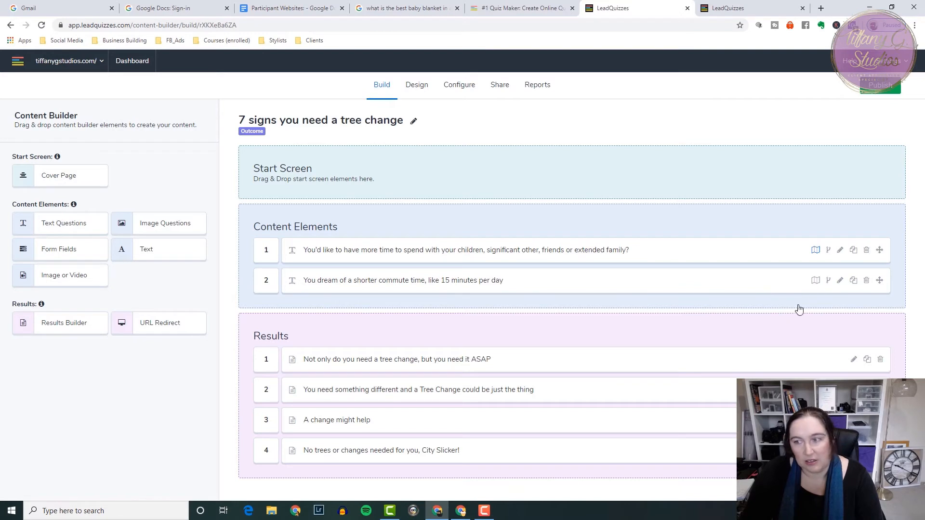
Step: Map the commute question's answers A, B, C and D to the first, second, third and fourth results respectively, and save the mapping
{"action": "left_click", "coordinate": [815, 281]}
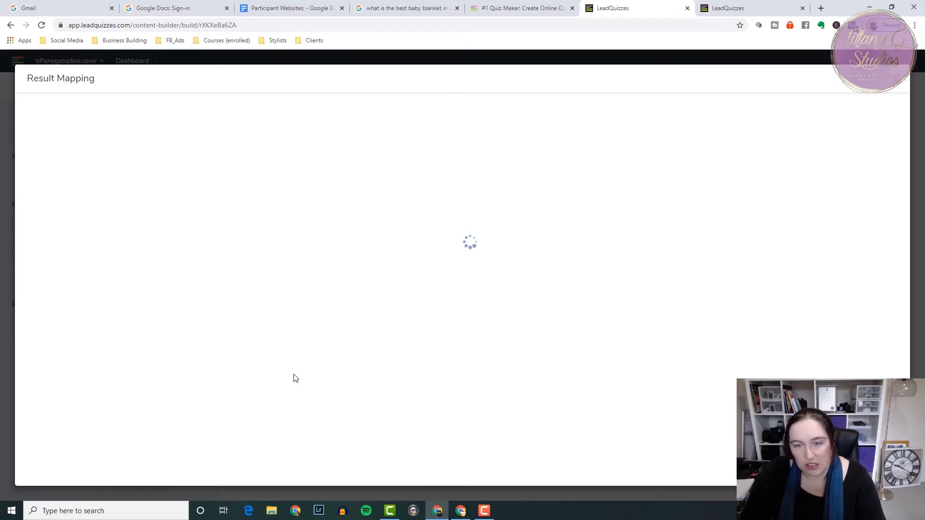
{"action": "left_click_drag", "start_coordinate": [161, 196], "coordinate": [571, 207]}
{"action": "left_click_drag", "start_coordinate": [509, 277], "coordinate": [660, 270]}
{"action": "left_click_drag", "start_coordinate": [172, 274], "coordinate": [554, 343]}
{"action": "left_click_drag", "start_coordinate": [294, 368], "coordinate": [536, 407]}
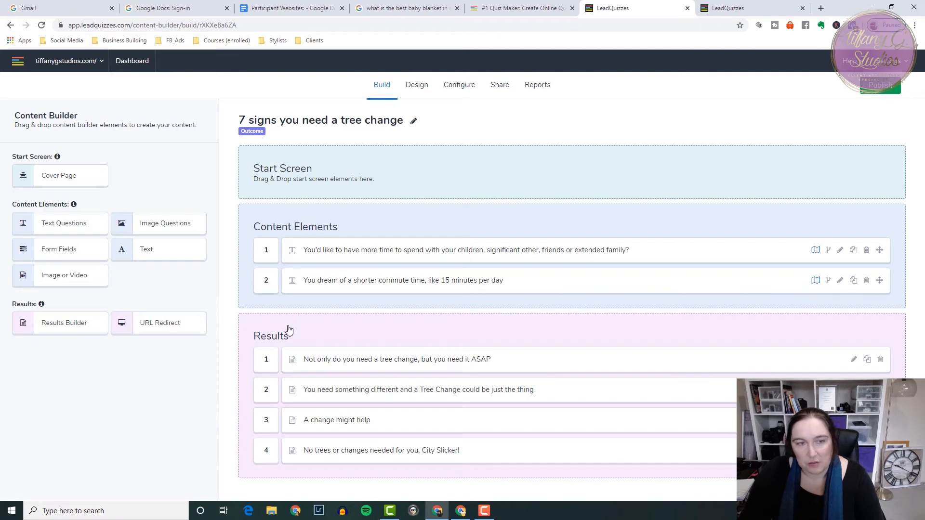
Step: Add a cover page to the start screen with the title "7 Signs You Need A Tree Change"
{"action": "left_click_drag", "start_coordinate": [48, 180], "coordinate": [379, 174]}
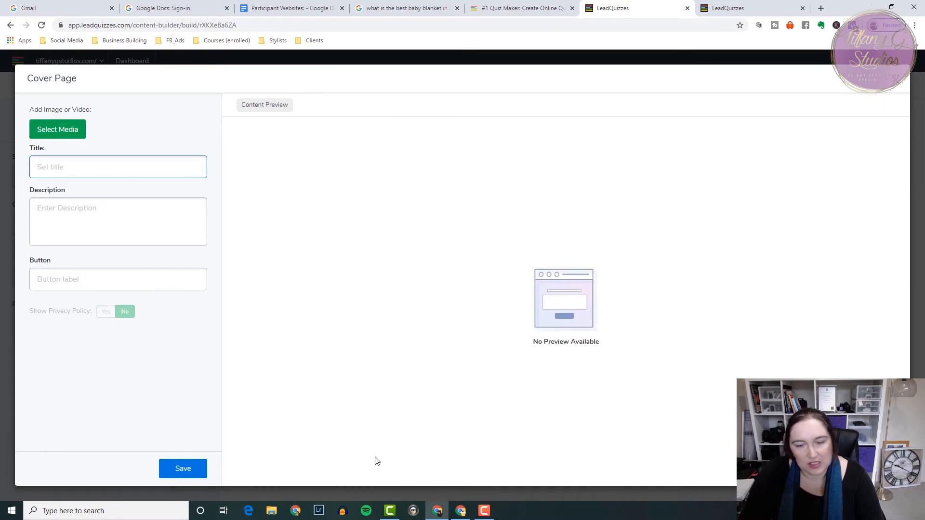
{"action": "type", "text": "7 Si"}
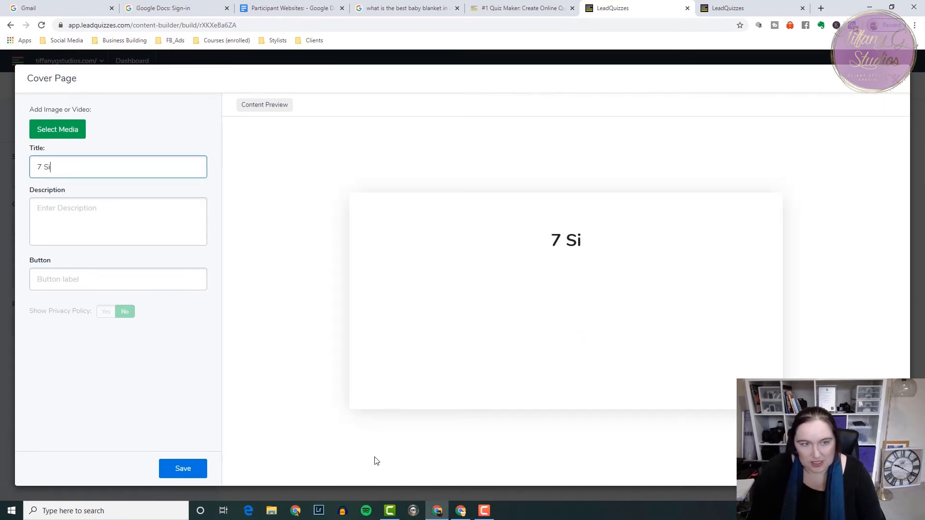
{"action": "type", "text": "gns You Need "}
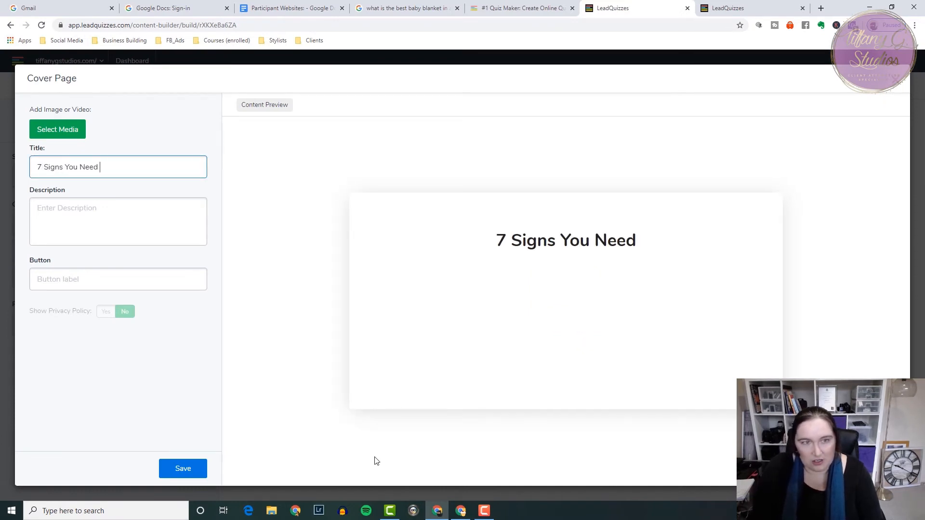
{"action": "type", "text": "A Tree Change"}
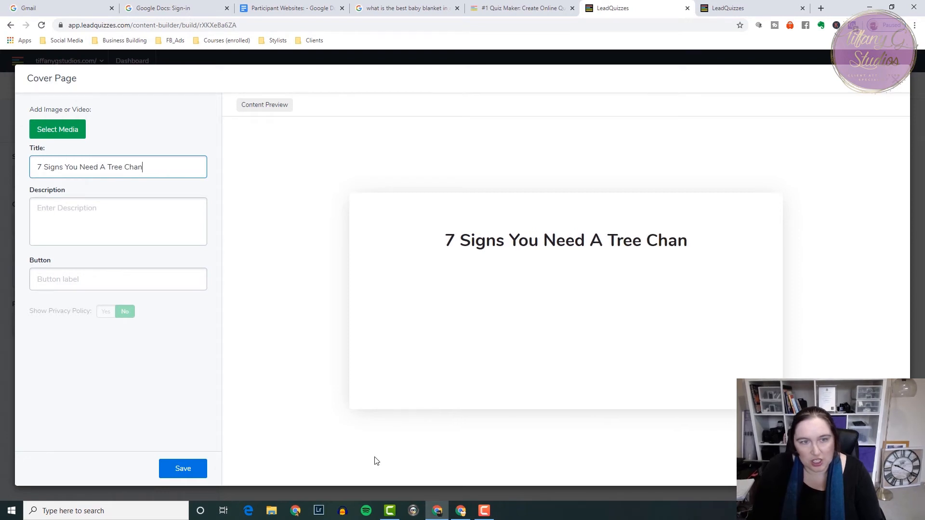
Step: Set the description to "Hey sick of hte traffic and not enough time for your family.. dothe quiz to see if you need a Tree Change, right now."
{"action": "left_click", "coordinate": [59, 213]}
{"action": "type", "text": "Hey sick of "}
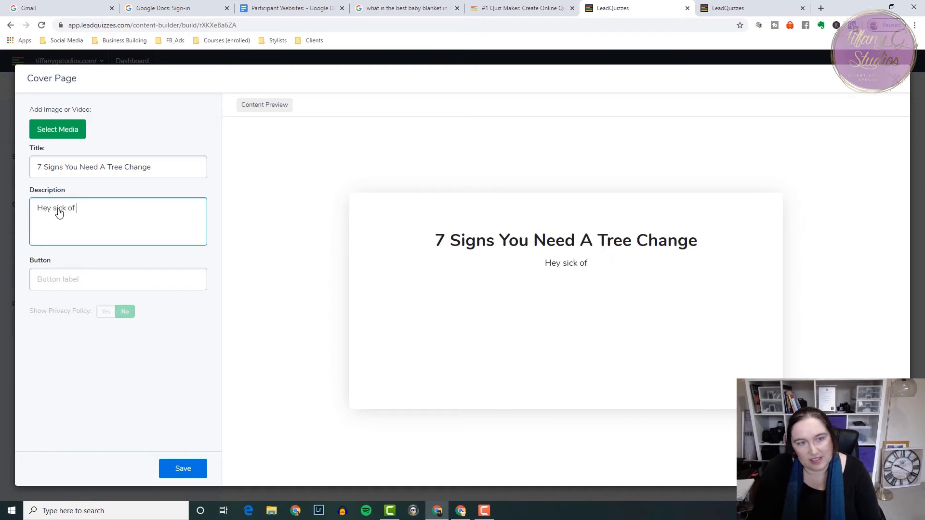
{"action": "type", "text": "hte traffic an"}
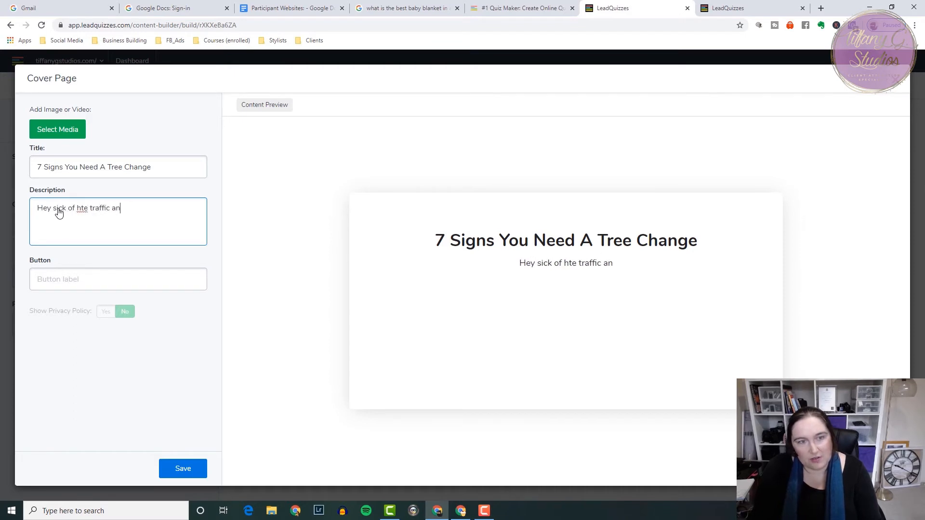
{"action": "type", "text": "d not enough time"}
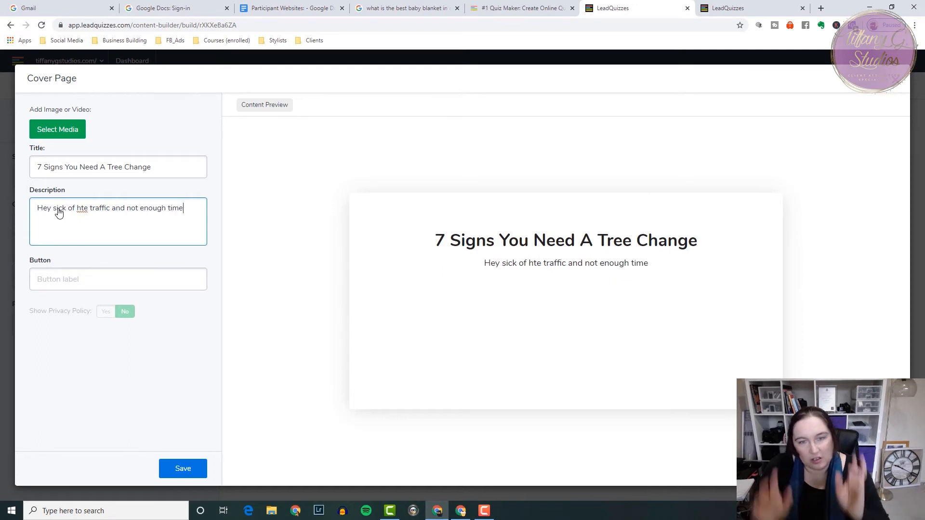
{"action": "type", "text": " for y"}
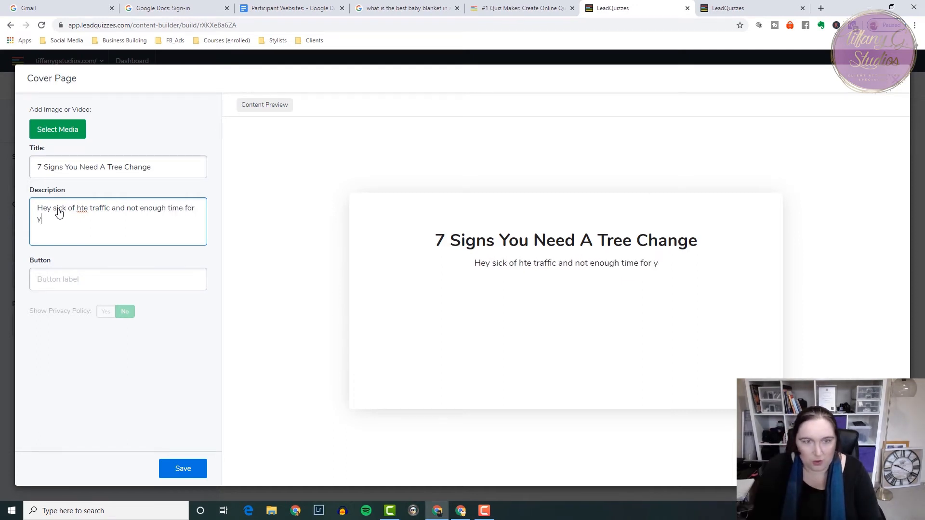
{"action": "type", "text": "our family"}
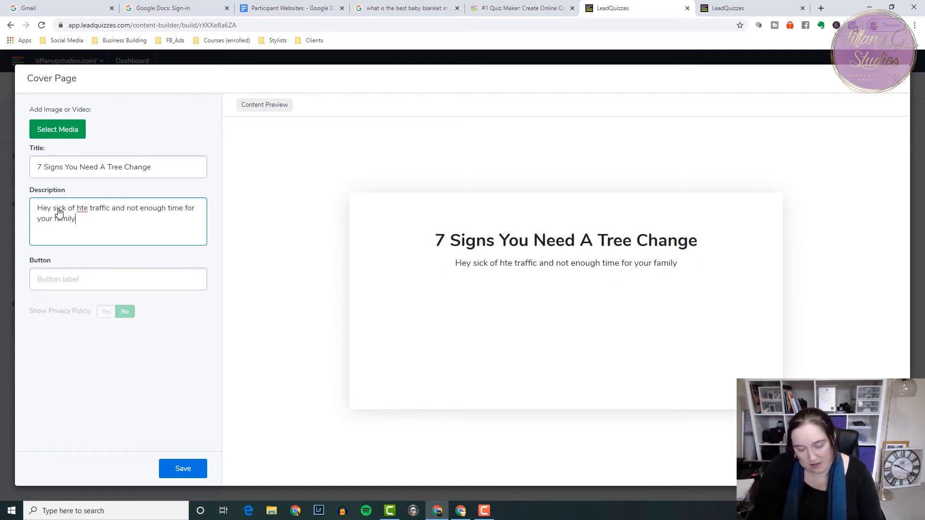
{"action": "type", "text": ".. dot he "}
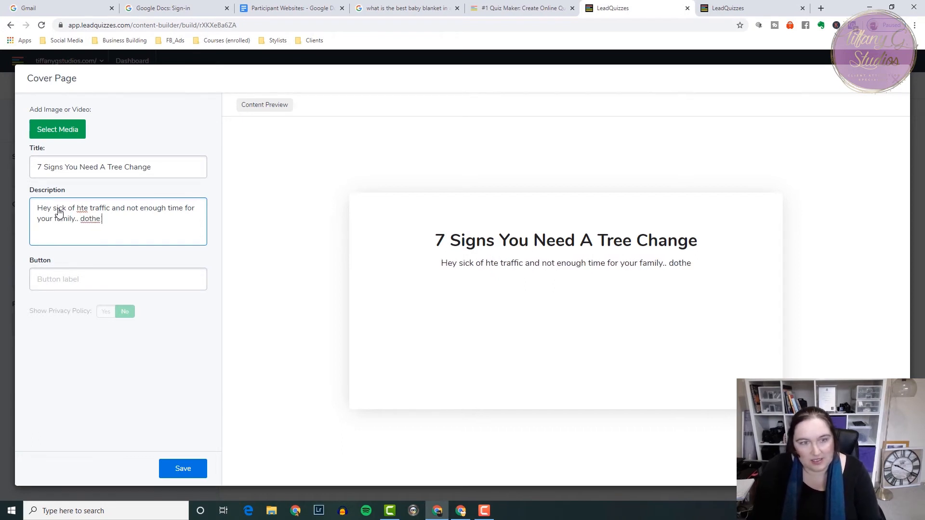
{"action": "type", "text": "quiz to see if "}
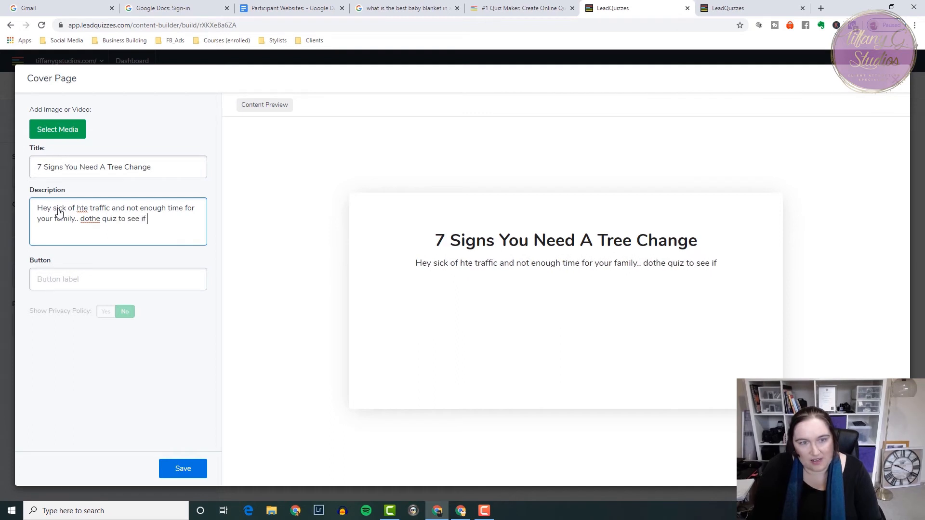
{"action": "type", "text": "you need a Tre"}
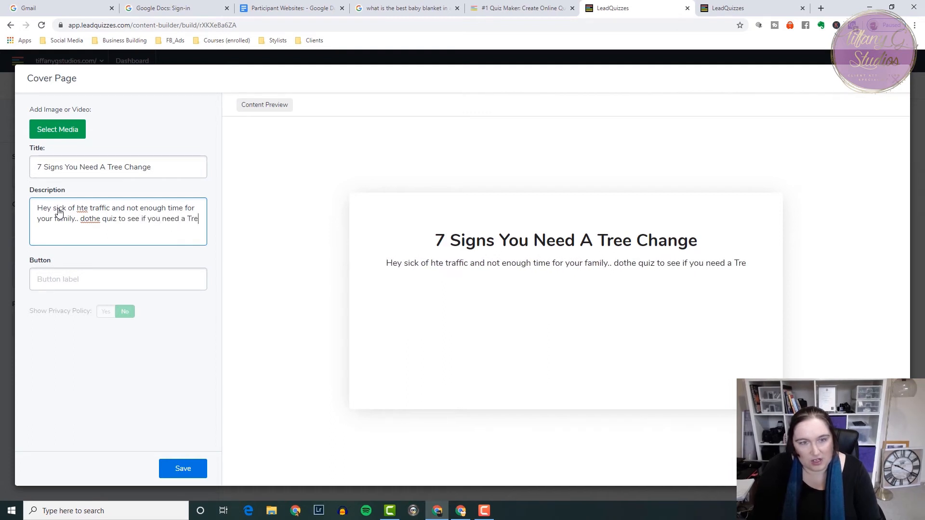
{"action": "type", "text": "e Change right"}
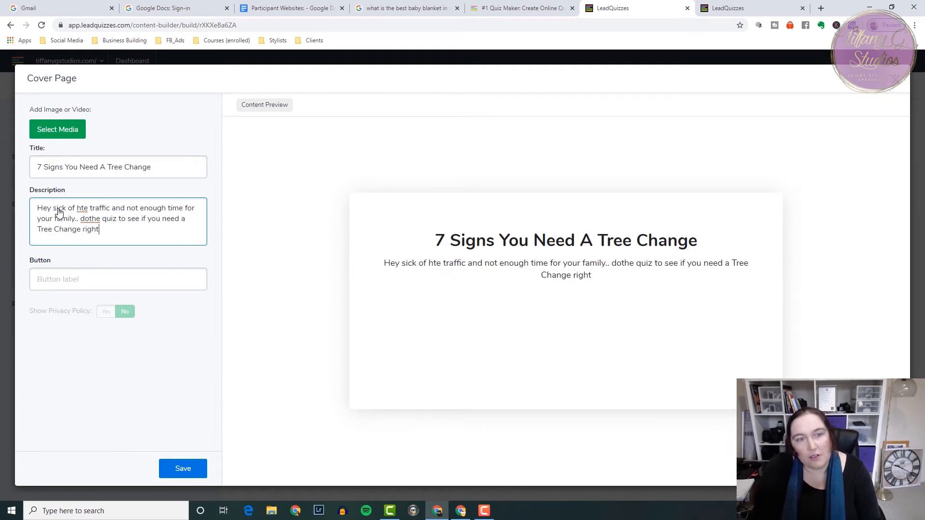
{"action": "type", "text": " now."}
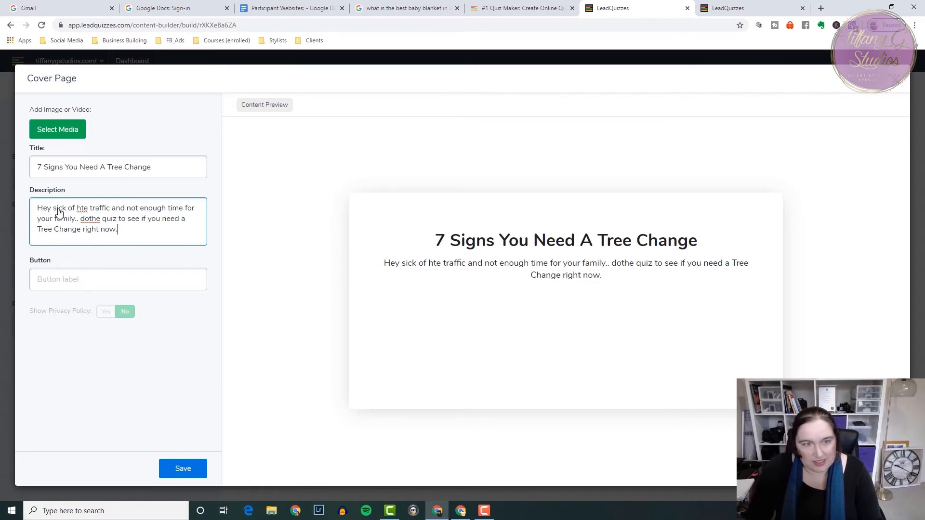
{"action": "type", "text": ","}
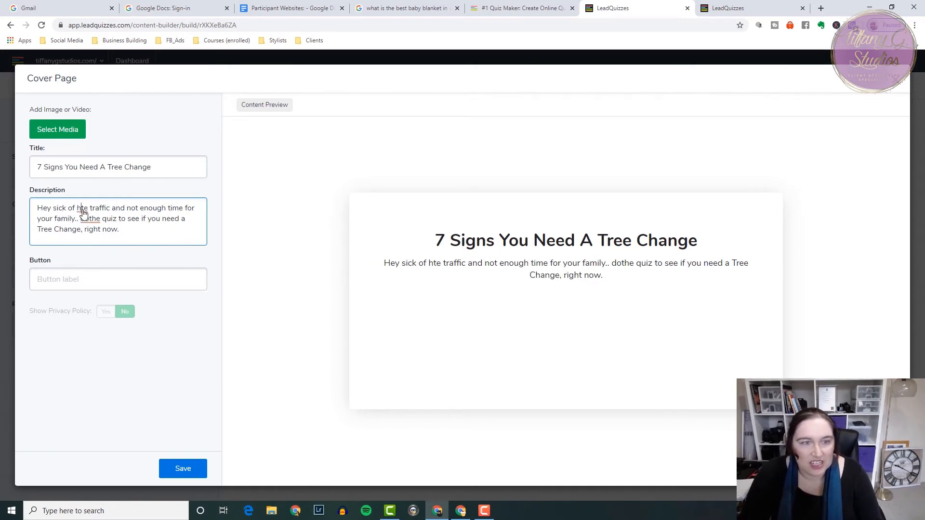
Step: Correct "hte" to "the" and "dothe" to "do the" in the description, and label the cover page button "Take Quiz"
{"action": "right_click", "coordinate": [82, 211]}
{"action": "left_click", "coordinate": [115, 220]}
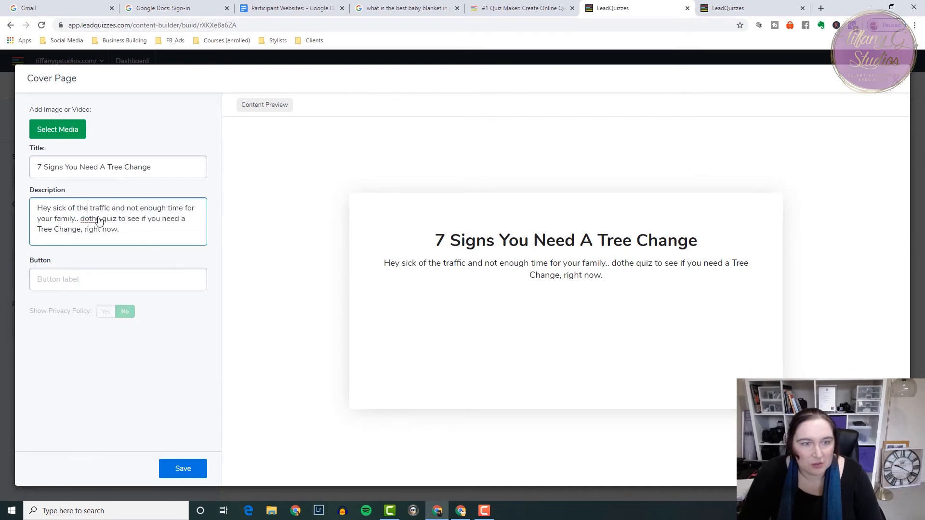
{"action": "right_click", "coordinate": [93, 223]}
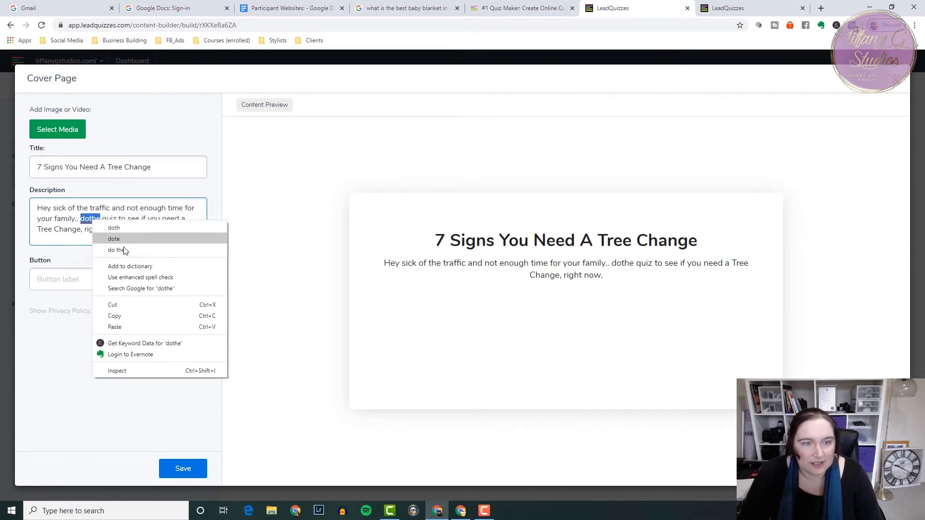
{"action": "key", "text": "Escape"}
{"action": "type", "text": "do the"}
{"action": "left_click", "coordinate": [67, 284]}
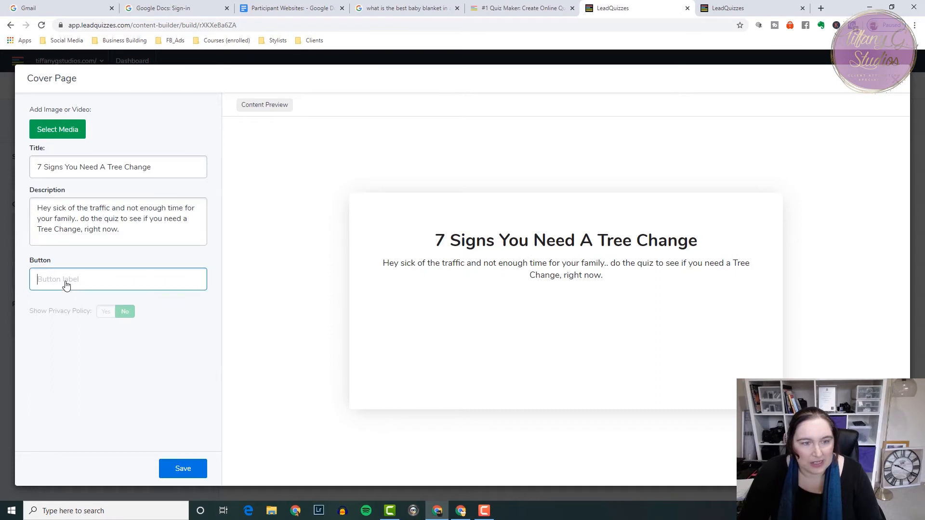
{"action": "type", "text": "Take Quiz"}
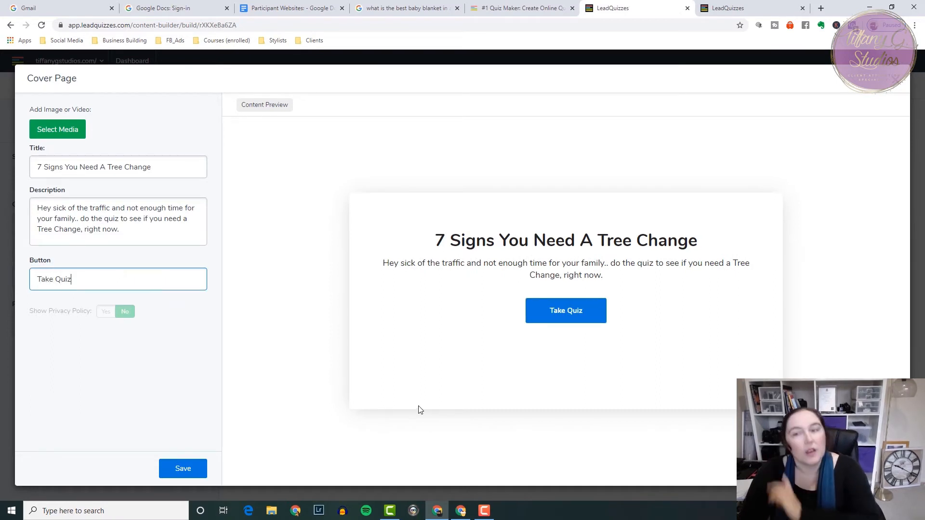
Step: Add the image 134A6029-web to the cover page, crop it with the default frame, and save the cover page
{"action": "left_click", "coordinate": [53, 133]}
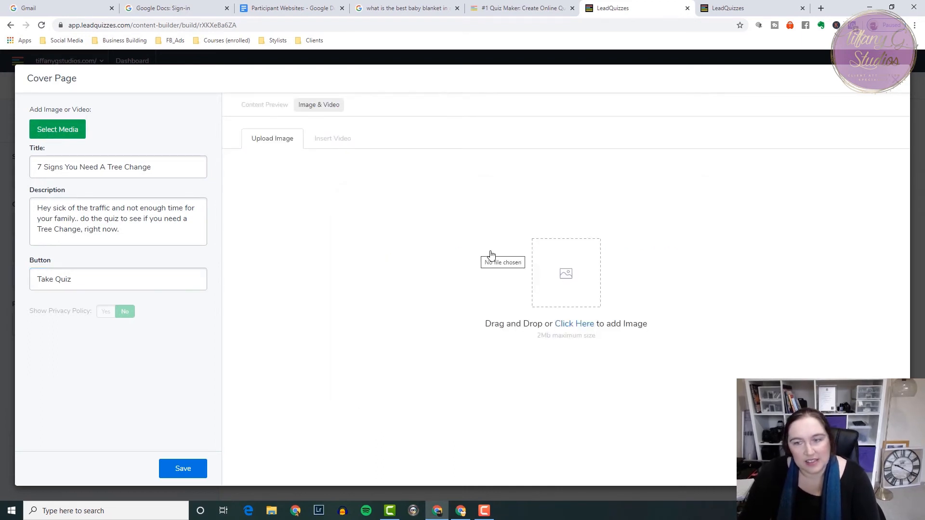
{"action": "left_click", "coordinate": [577, 327]}
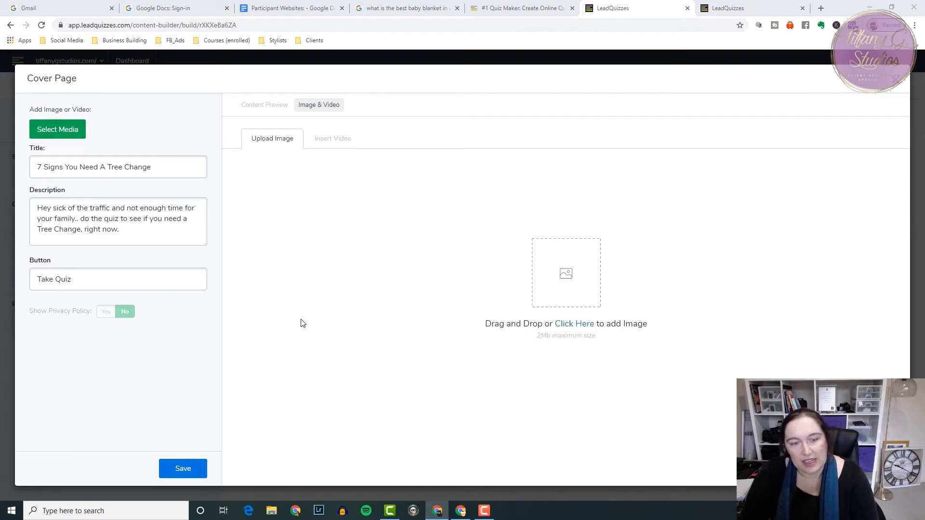
{"action": "left_click", "coordinate": [117, 67]}
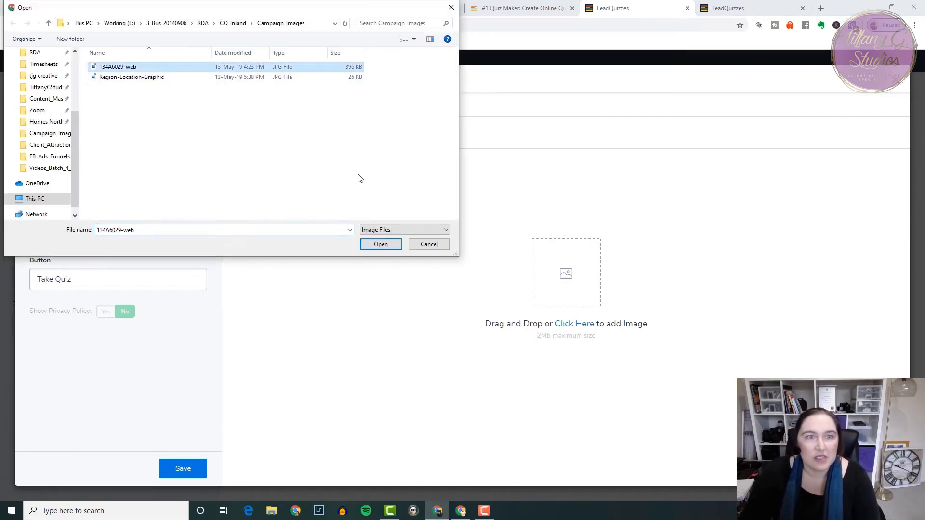
{"action": "left_click", "coordinate": [379, 245]}
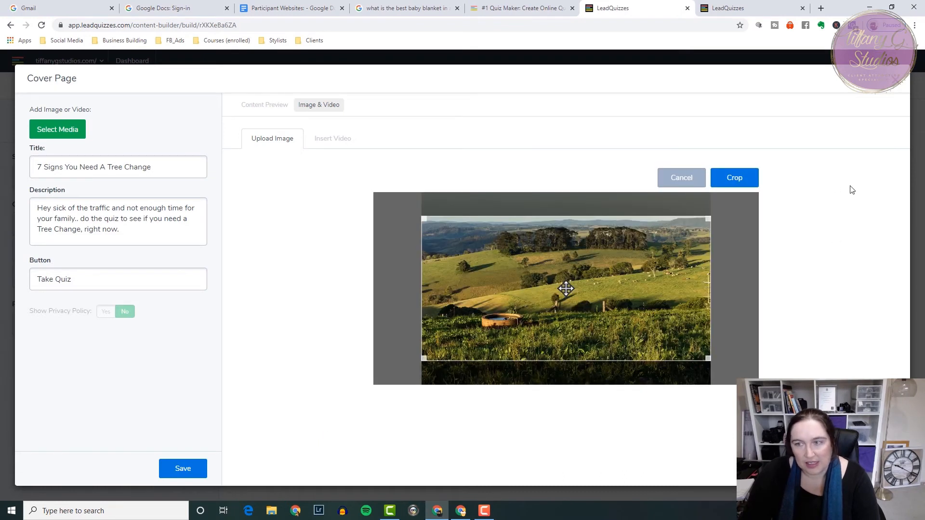
{"action": "left_click", "coordinate": [737, 179]}
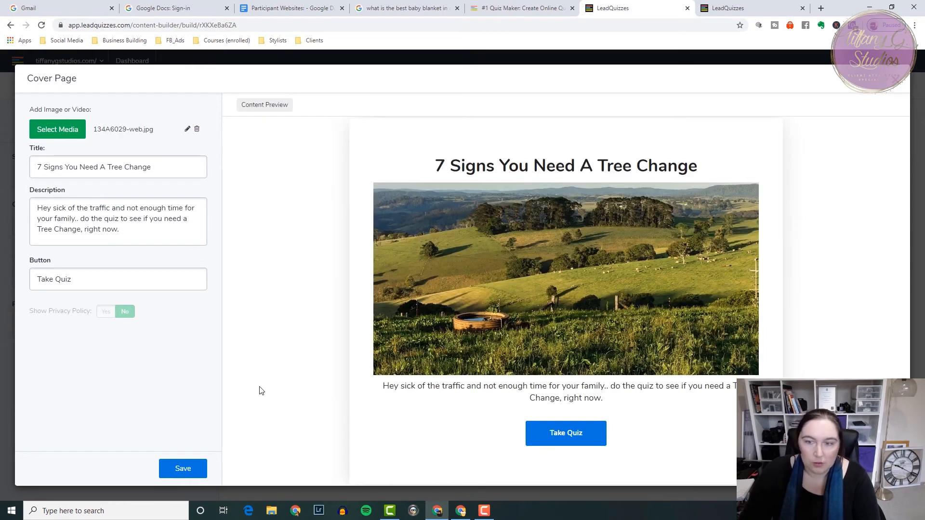
{"action": "left_click", "coordinate": [183, 472]}
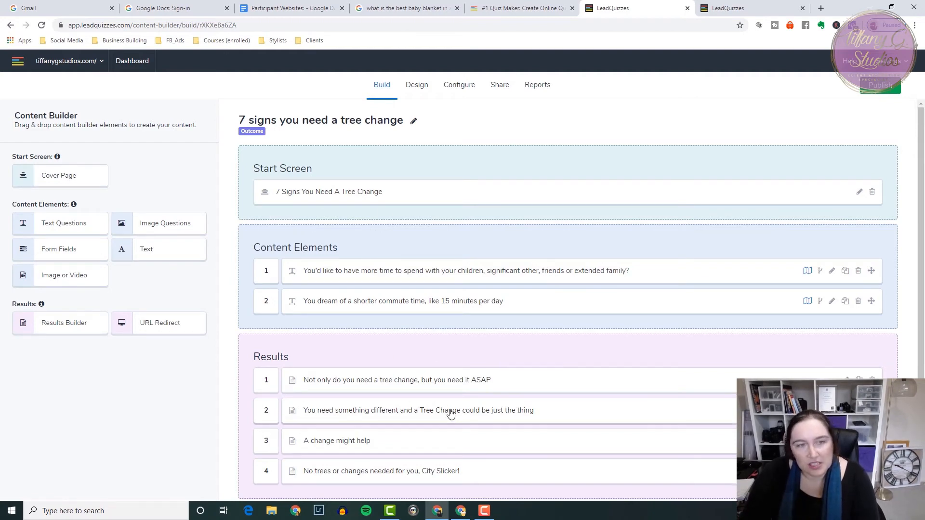
Step: In the quiz design, set the font family to Lato and the button colour to dark blue #29445eff
{"action": "left_click", "coordinate": [418, 88]}
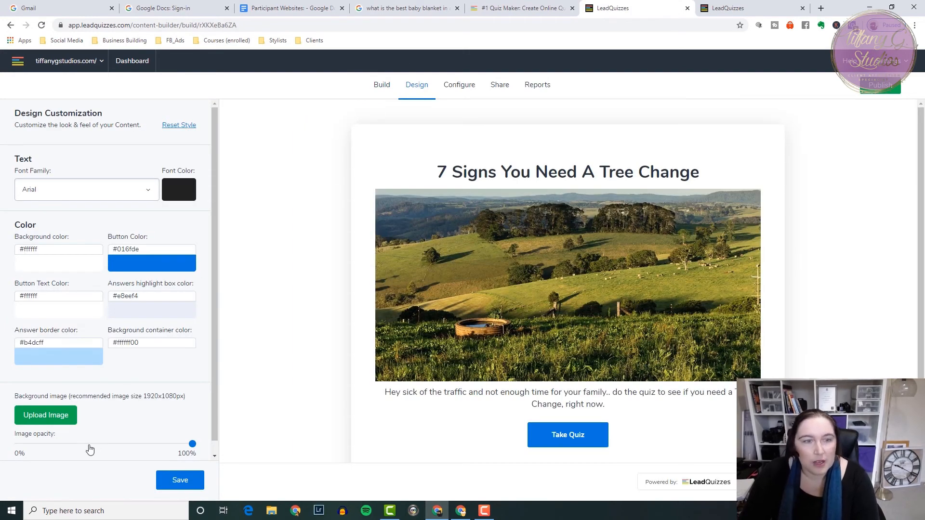
{"action": "left_click", "coordinate": [115, 195]}
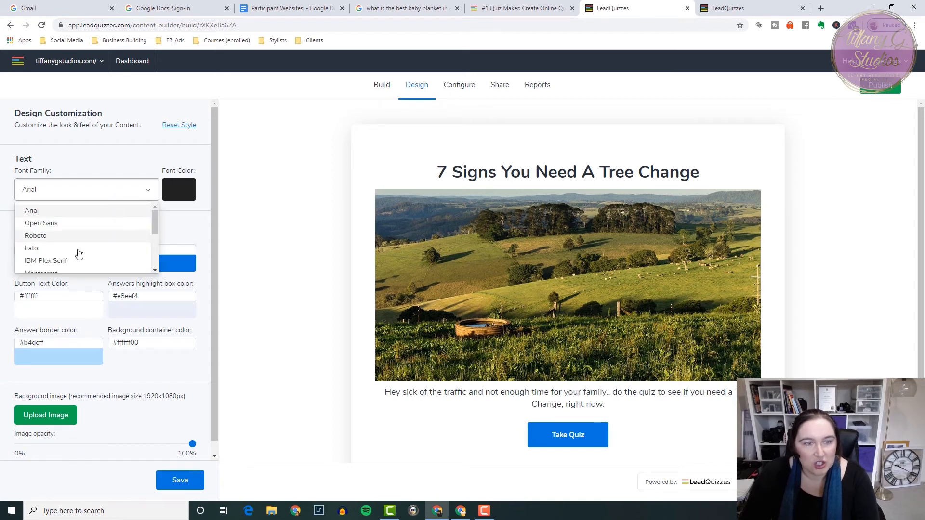
{"action": "left_click", "coordinate": [78, 251]}
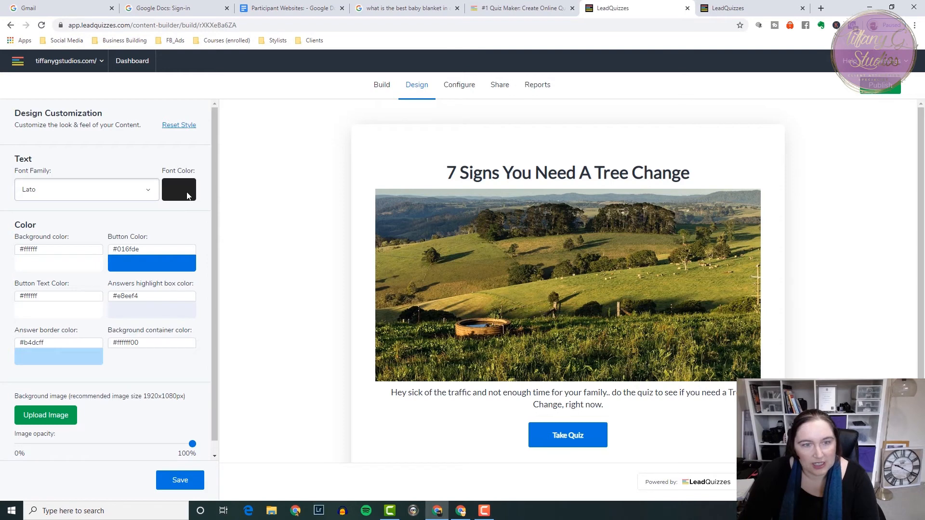
{"action": "left_click", "coordinate": [185, 192]}
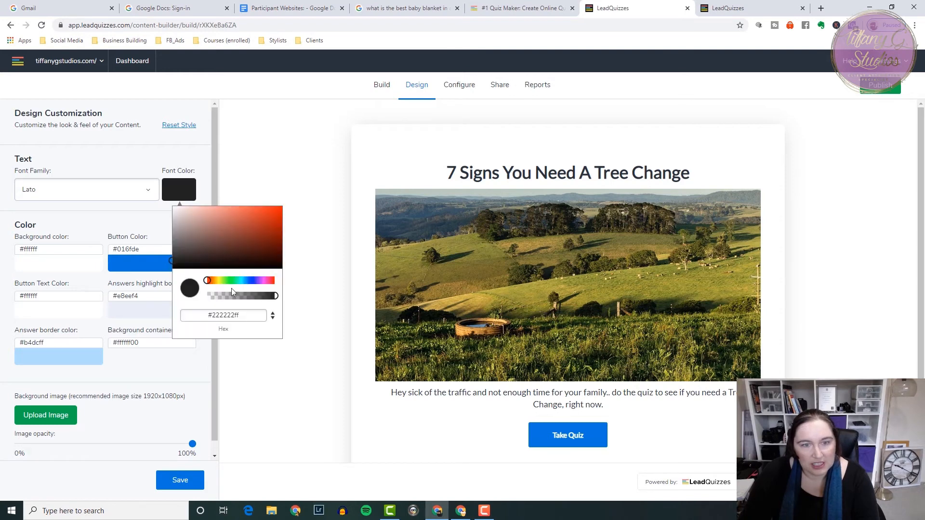
{"action": "left_click", "coordinate": [160, 226]}
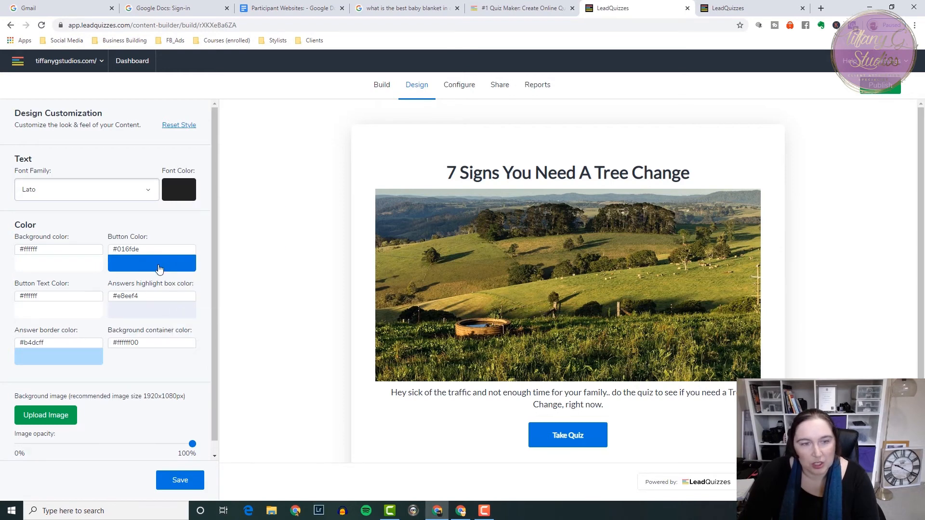
{"action": "left_click", "coordinate": [154, 268]}
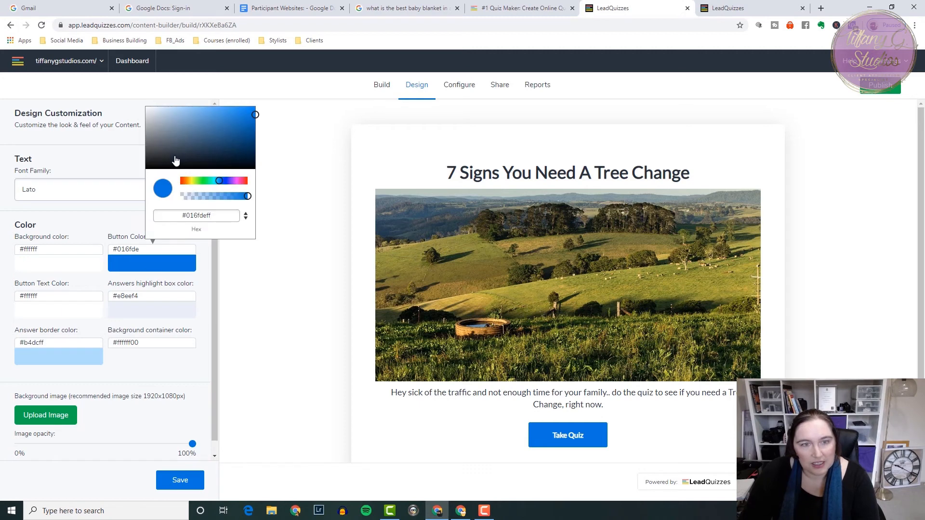
{"action": "left_click_drag", "start_coordinate": [196, 123], "coordinate": [207, 146]}
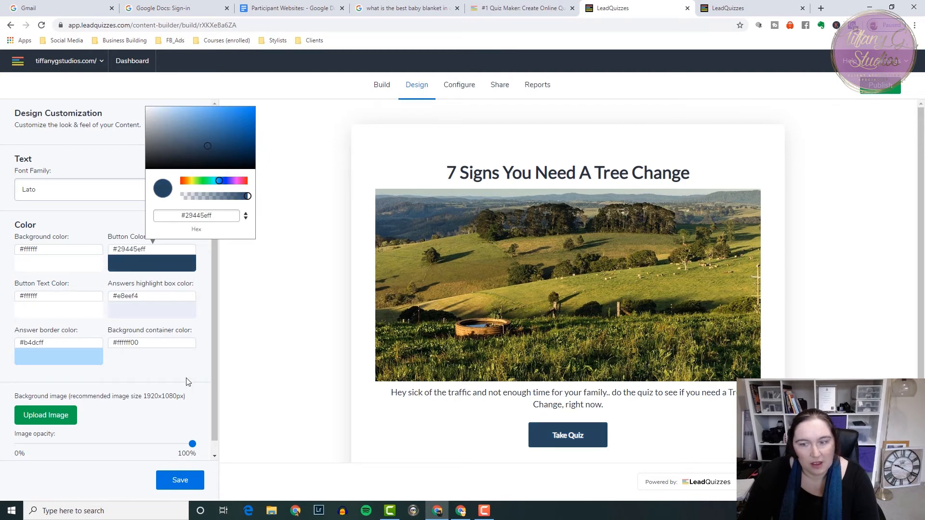
Step: Set the answer border colour to the deeper blue #15548bff
{"action": "left_click", "coordinate": [140, 313]}
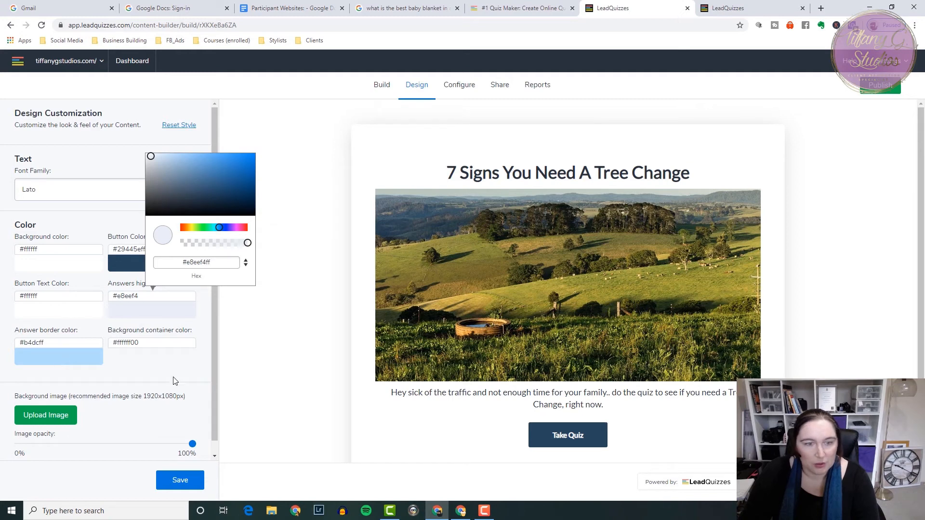
{"action": "left_click", "coordinate": [154, 379]}
{"action": "left_click", "coordinate": [60, 358]}
{"action": "left_click_drag", "start_coordinate": [86, 203], "coordinate": [146, 230]}
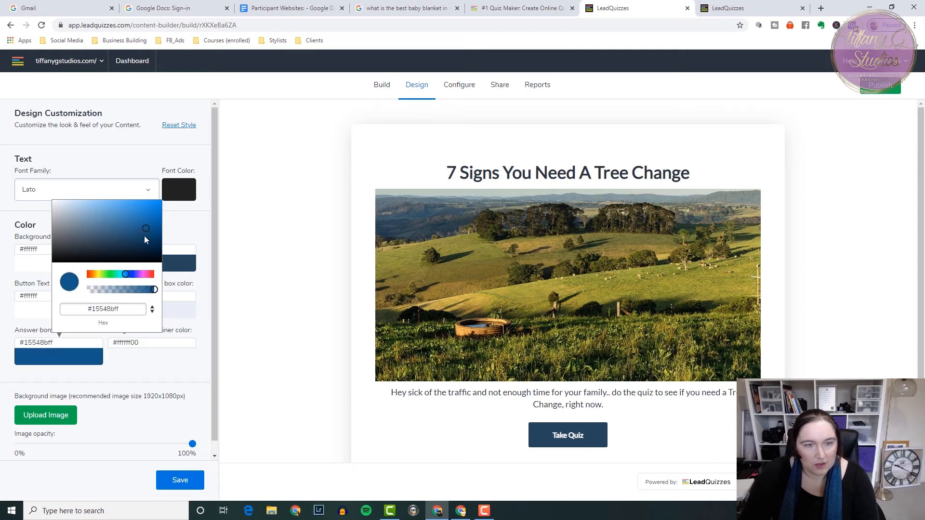
{"action": "left_click", "coordinate": [128, 362]}
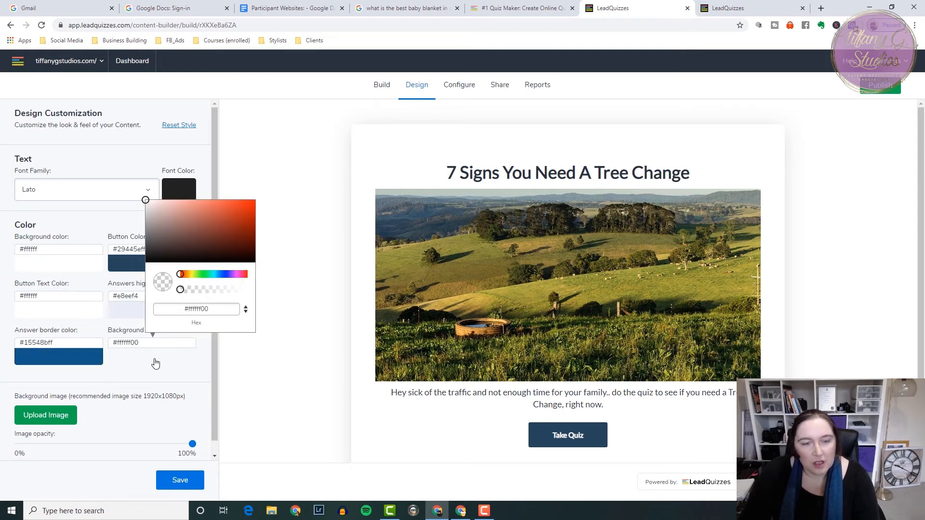
Step: Upload 134A6029-web as the quiz's background image
{"action": "left_click", "coordinate": [55, 420]}
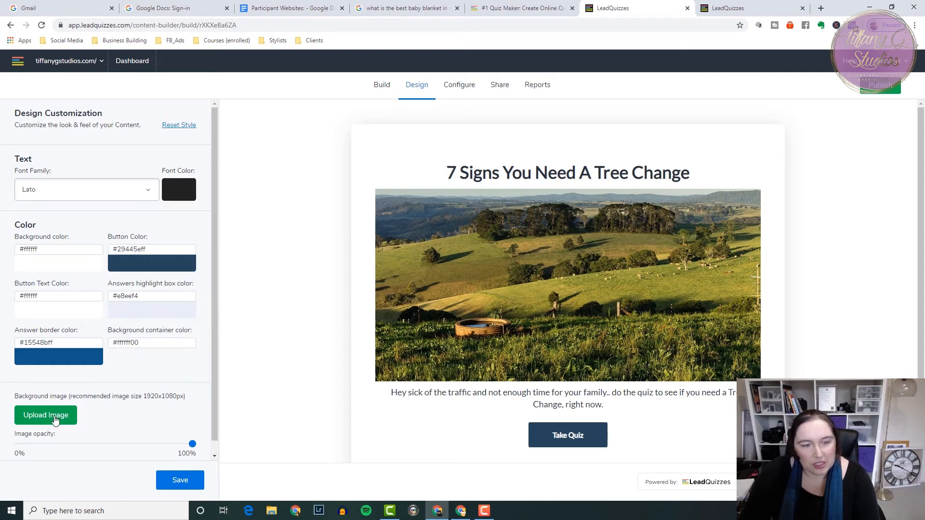
{"action": "left_click", "coordinate": [50, 417]}
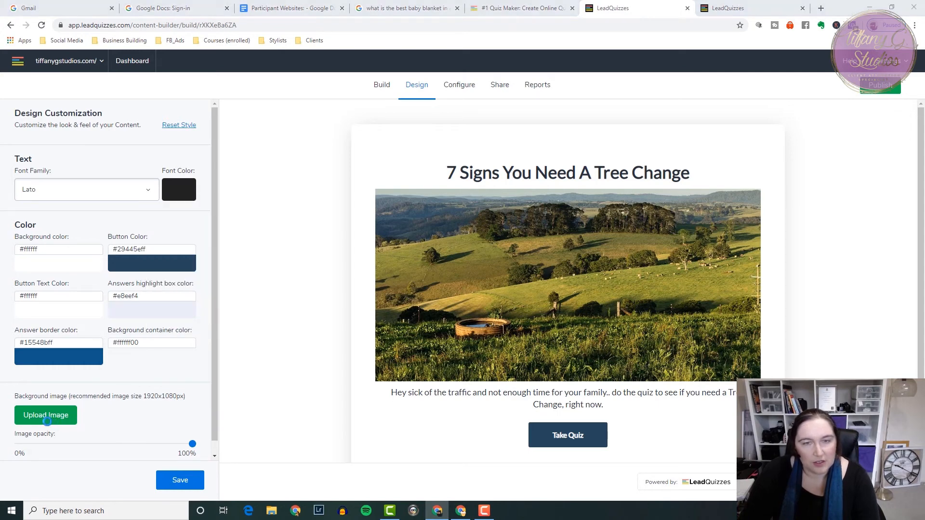
{"action": "left_click", "coordinate": [120, 67]}
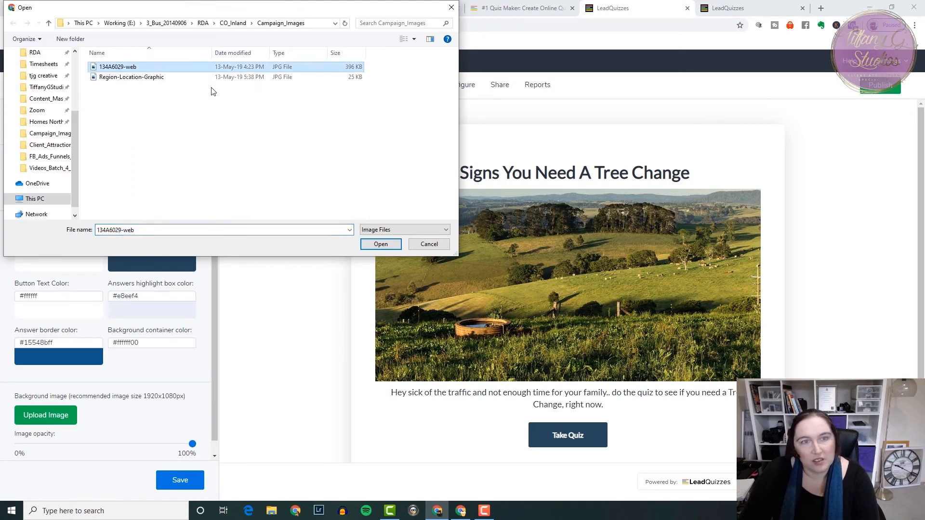
{"action": "left_click", "coordinate": [385, 243]}
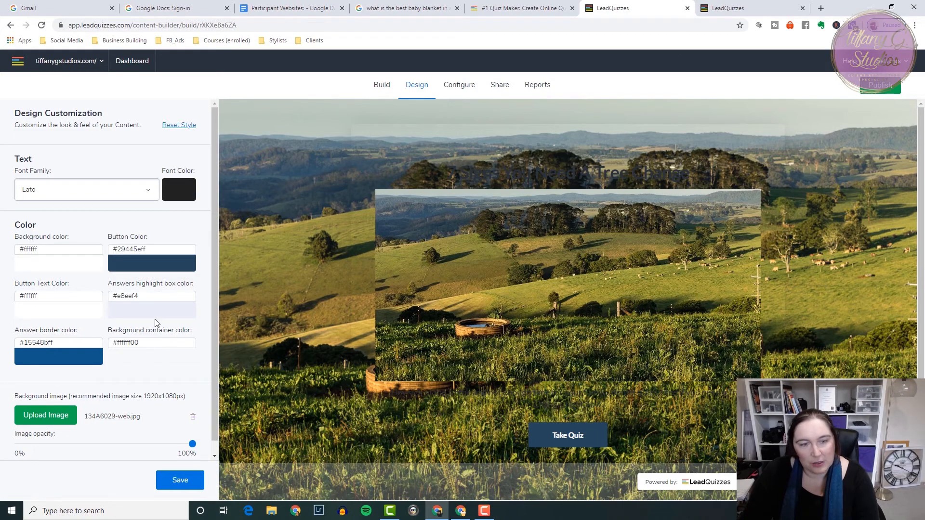
Step: Make the background container fully opaque and set its colour to green #579b57ff
{"action": "left_click", "coordinate": [149, 347]}
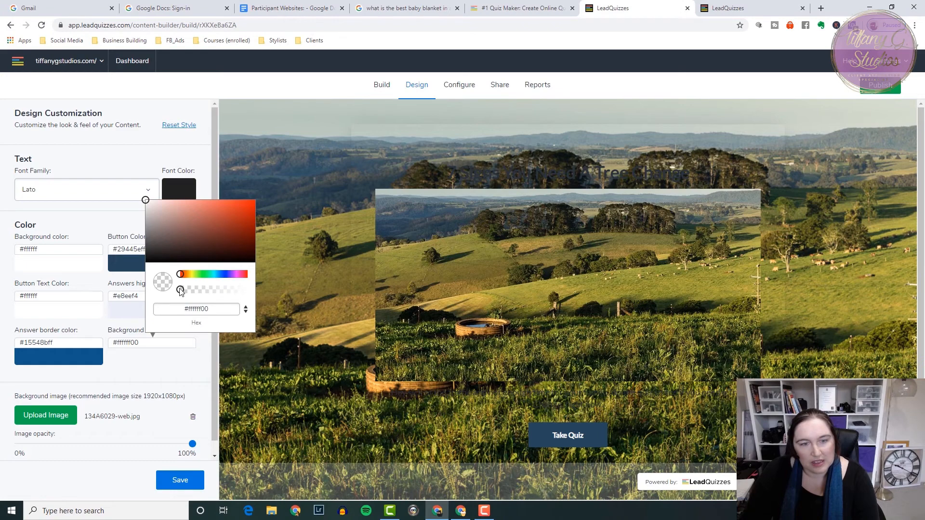
{"action": "left_click_drag", "start_coordinate": [182, 294], "coordinate": [256, 297]}
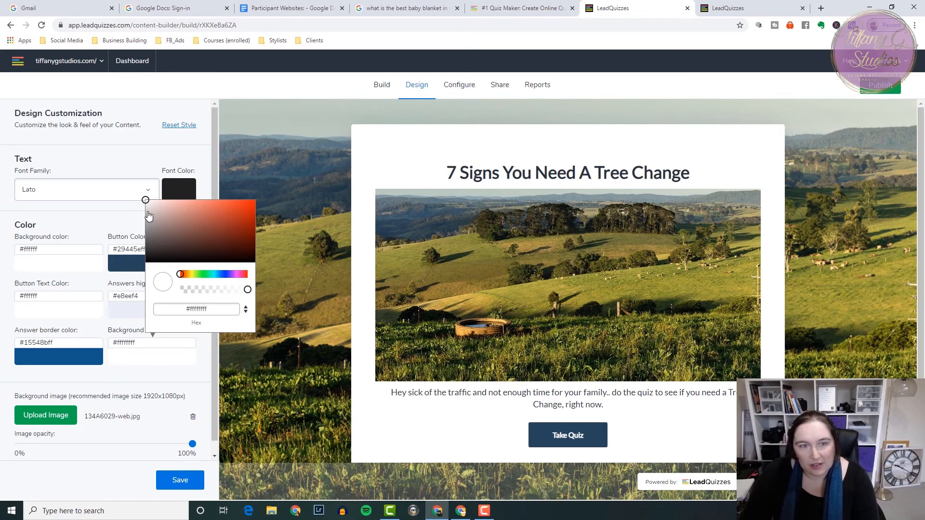
{"action": "mouse_move", "coordinate": [146, 202]}
{"action": "left_mouse_down"}
{"action": "mouse_move", "coordinate": [244, 242]}
{"action": "mouse_move", "coordinate": [226, 258]}
{"action": "mouse_move", "coordinate": [181, 252]}
{"action": "mouse_move", "coordinate": [197, 206]}
{"action": "mouse_move", "coordinate": [140, 201]}
{"action": "left_mouse_up"}
{"action": "left_click_drag", "start_coordinate": [188, 279], "coordinate": [226, 278]}
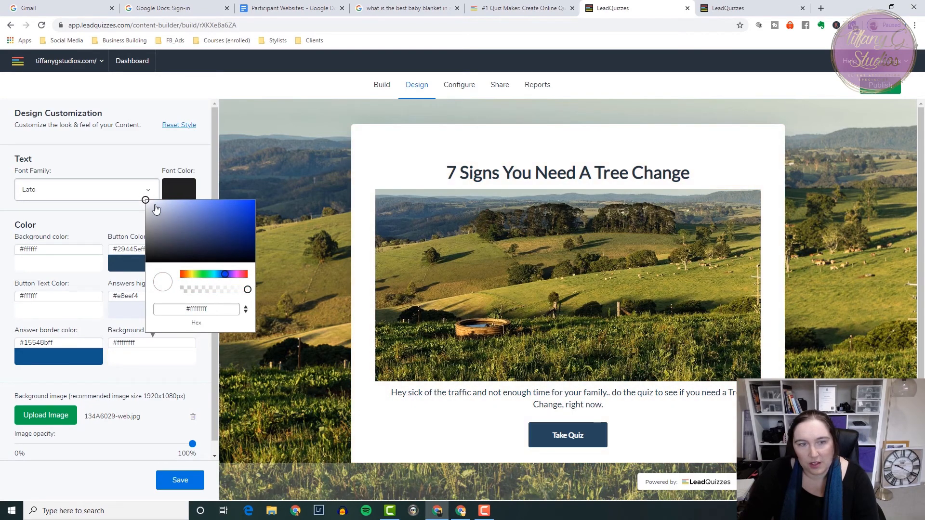
{"action": "left_click_drag", "start_coordinate": [155, 209], "coordinate": [193, 225]}
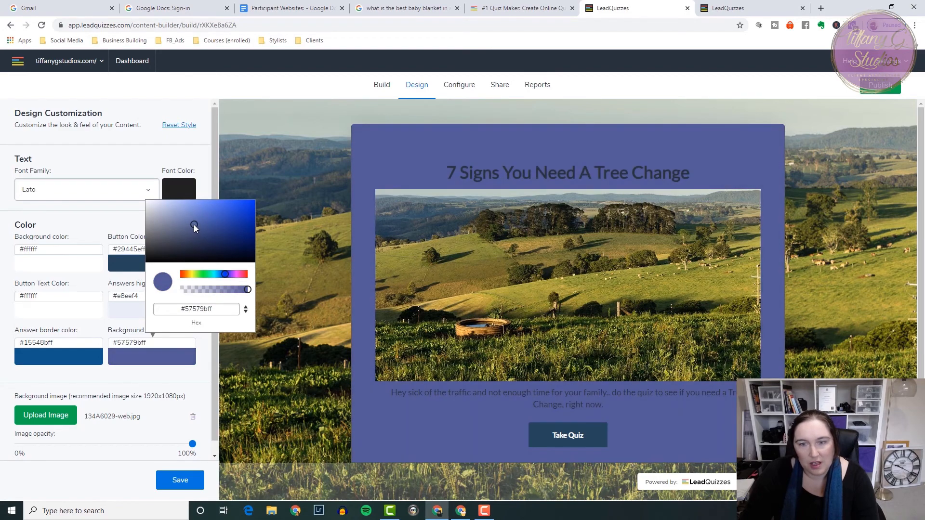
{"action": "left_click", "coordinate": [223, 277]}
{"action": "left_click_drag", "start_coordinate": [222, 280], "coordinate": [203, 280]}
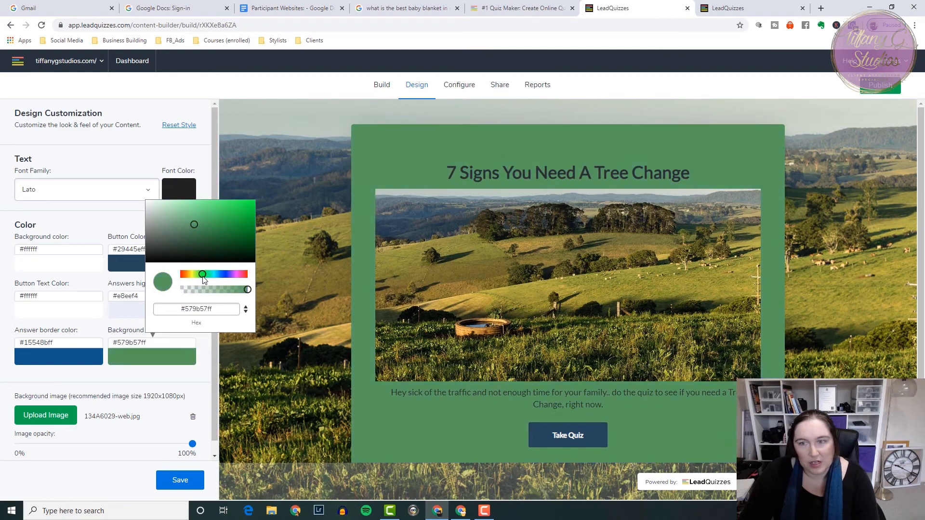
{"action": "left_click", "coordinate": [191, 386]}
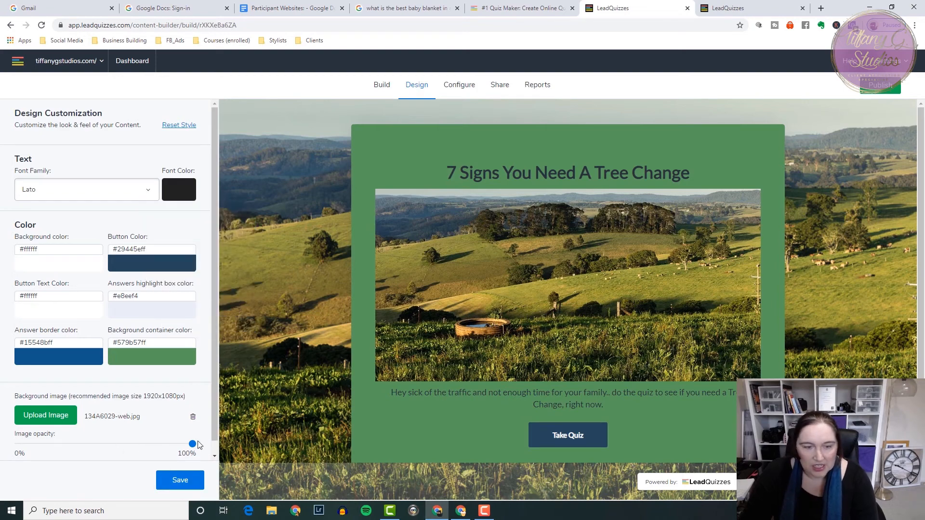
Step: Lower the background image opacity to about 80% and save the design
{"action": "left_click_drag", "start_coordinate": [187, 448], "coordinate": [161, 450]}
{"action": "left_click", "coordinate": [169, 480]}
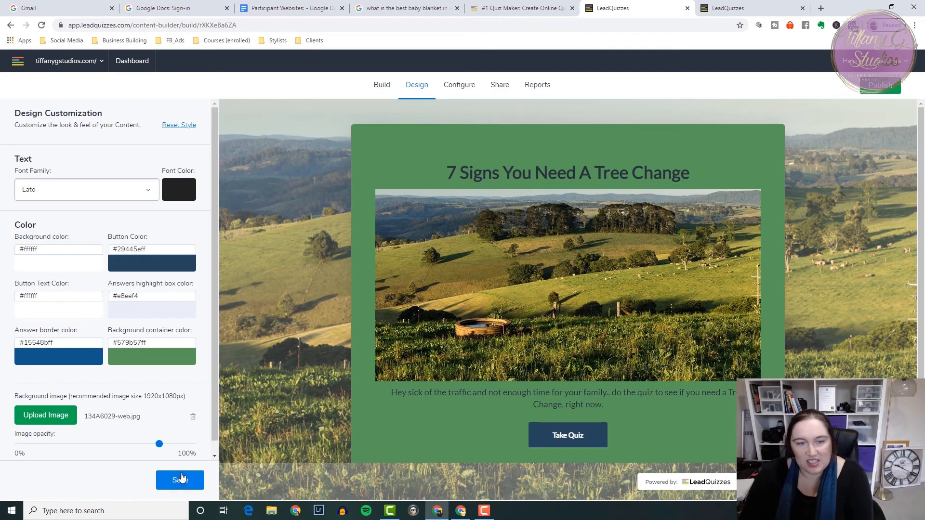
{"action": "left_click", "coordinate": [180, 482]}
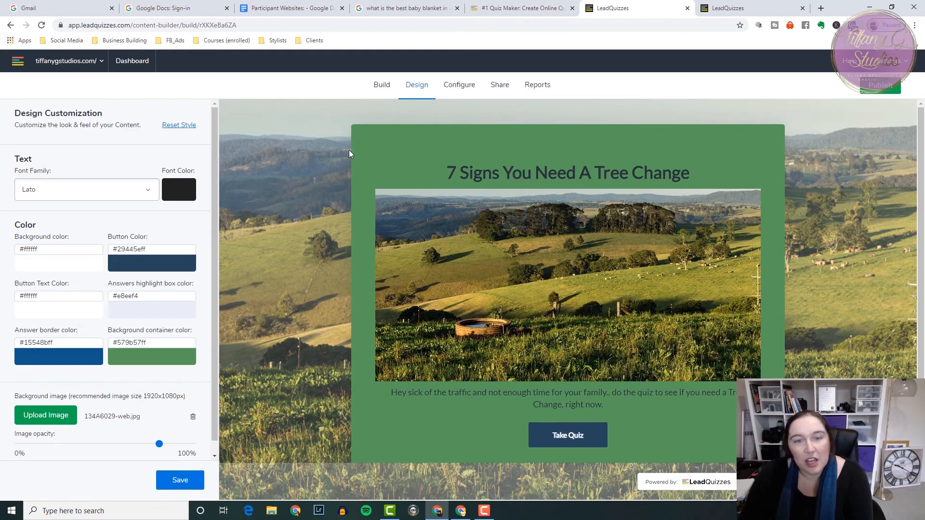
Step: Open the first text question in the quiz content to preview it with the new design, and save it
{"action": "left_click", "coordinate": [381, 87]}
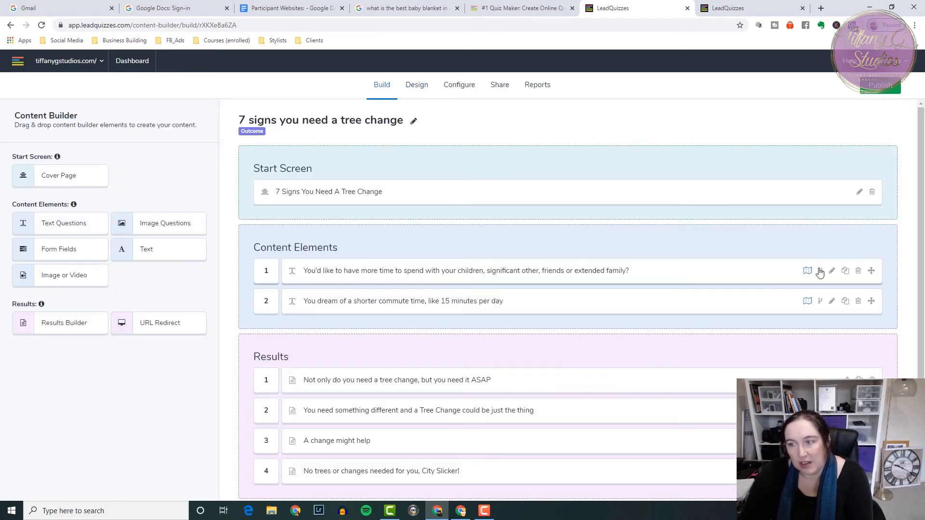
{"action": "left_click", "coordinate": [833, 272]}
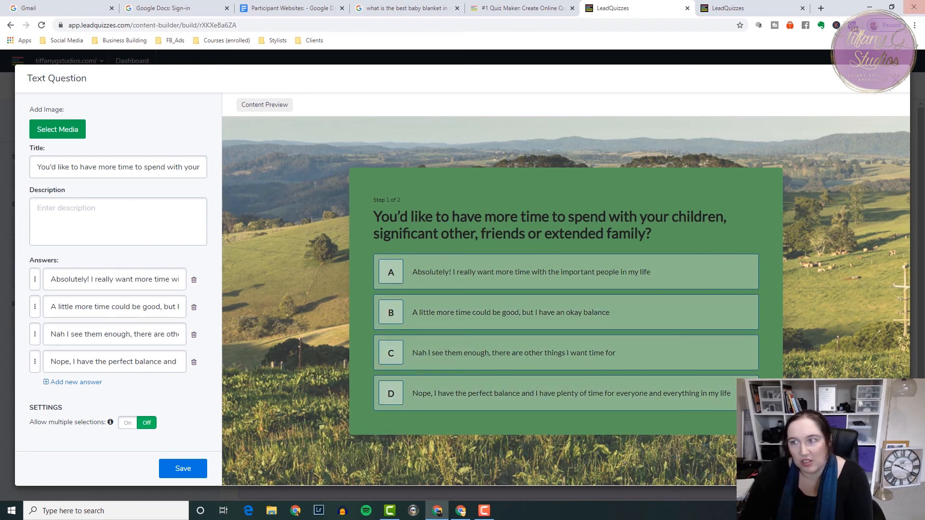
{"action": "left_click", "coordinate": [186, 474]}
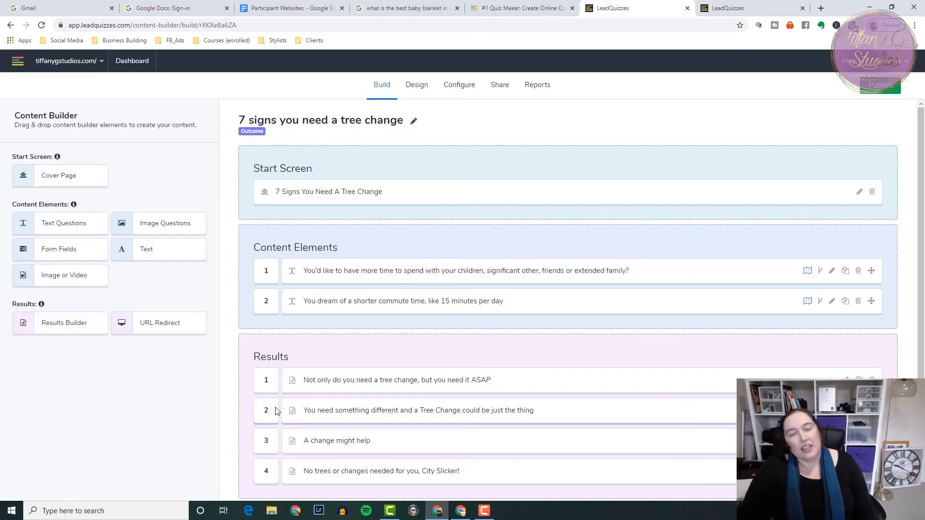
Step: Open the quiz's general configuration settings and examine the meta information fields
{"action": "left_click", "coordinate": [418, 86]}
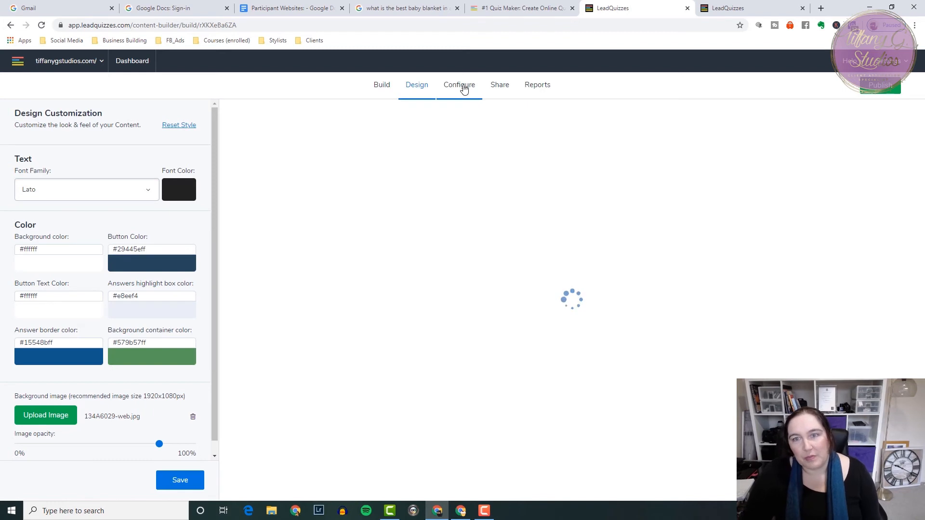
{"action": "left_click", "coordinate": [464, 88]}
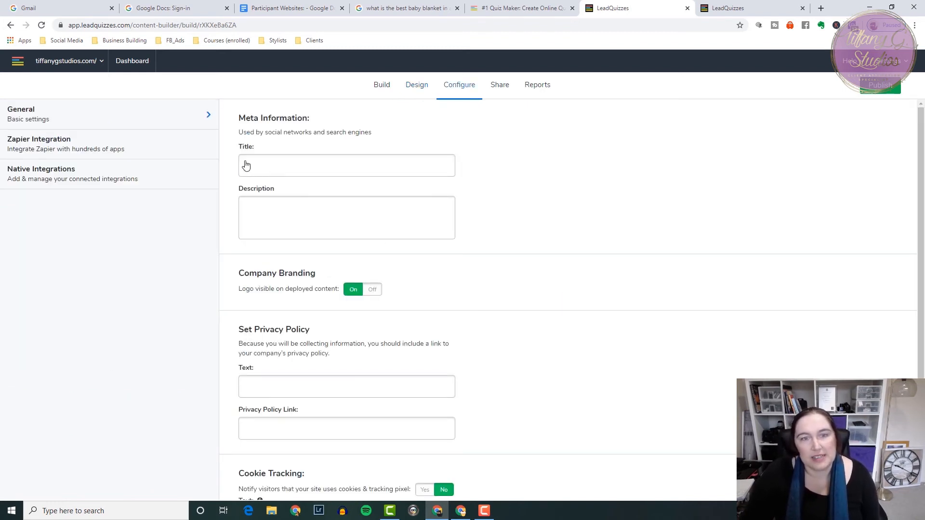
{"action": "left_click", "coordinate": [353, 168]}
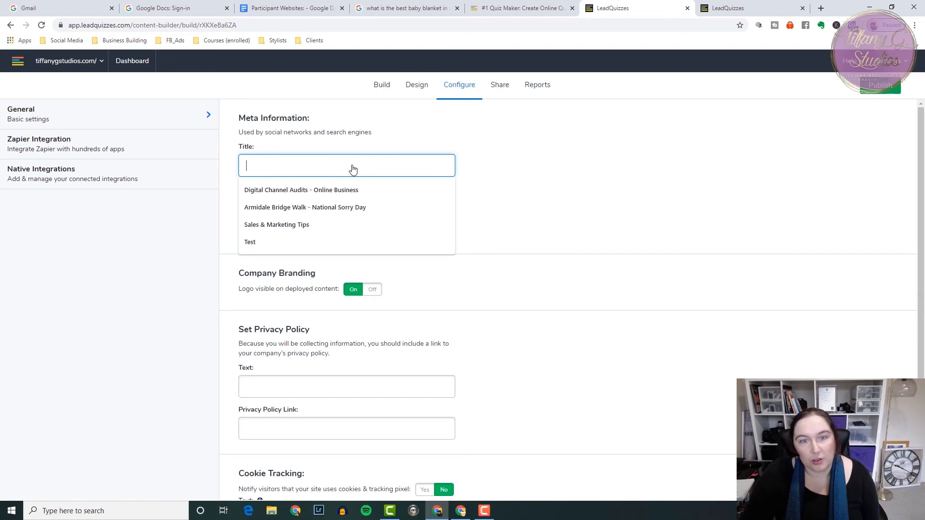
{"action": "left_click", "coordinate": [332, 149]}
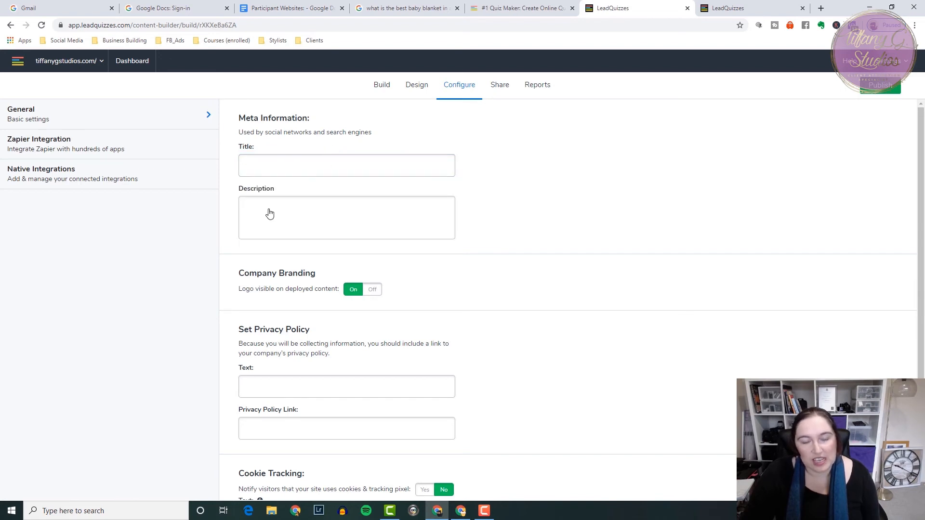
Step: Examine the quiz's company branding, privacy policy, cookie tracking and step counter settings
{"action": "scroll", "coordinate": [281, 386], "scroll_direction": "down", "scroll_amount": 3}
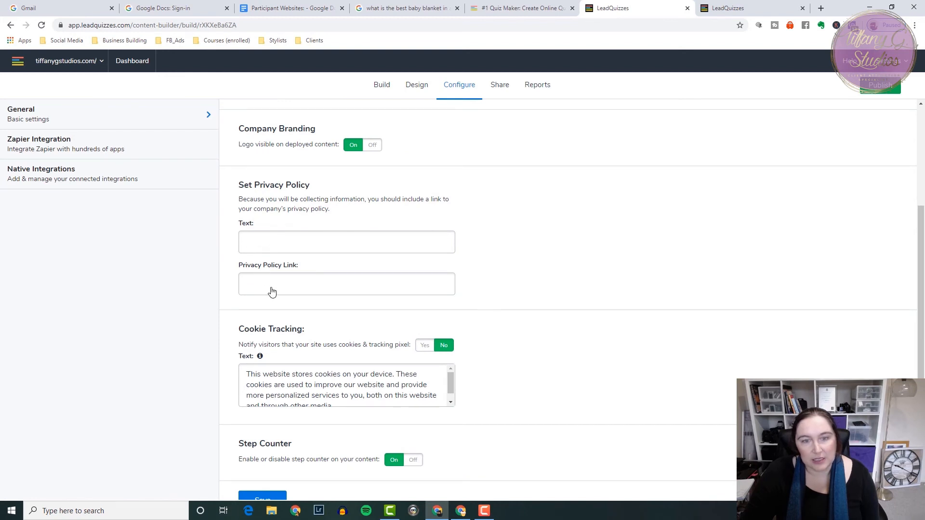
{"action": "scroll", "coordinate": [270, 423], "scroll_direction": "down", "scroll_amount": 1}
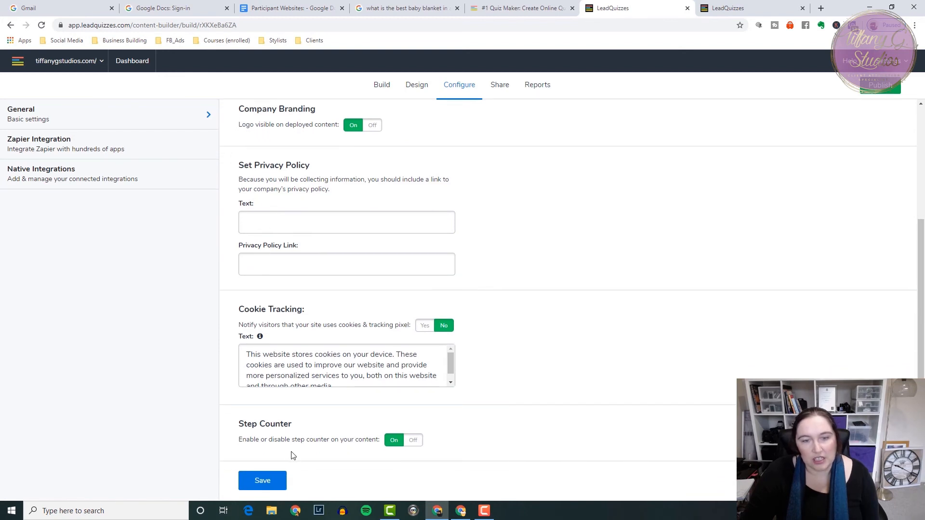
{"action": "scroll", "coordinate": [298, 342], "scroll_direction": "up", "scroll_amount": 3}
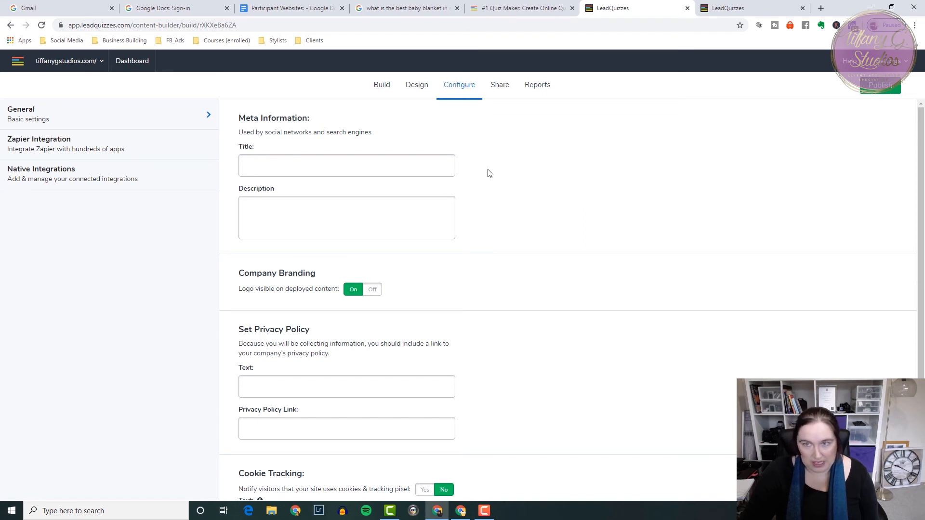
Step: Open the quiz's sharing options and examine its content URL
{"action": "left_click", "coordinate": [500, 87]}
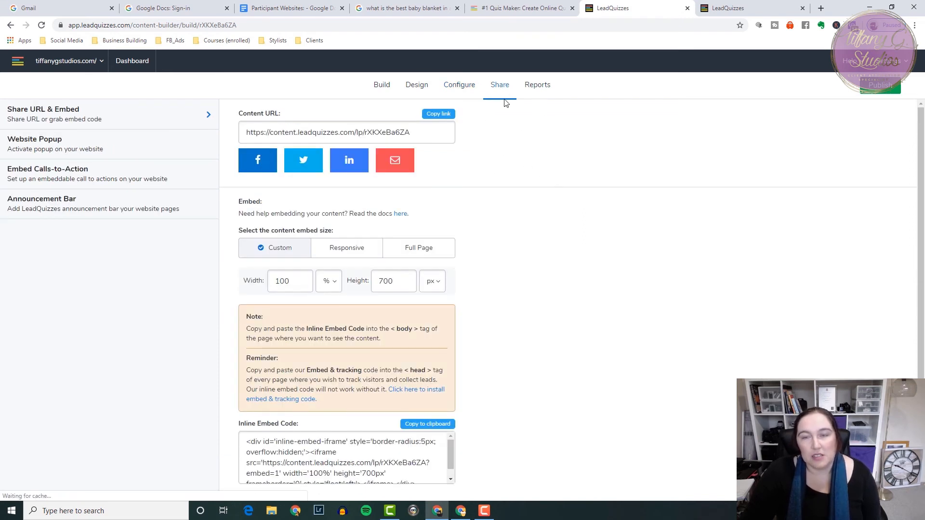
{"action": "left_click_drag", "start_coordinate": [412, 133], "coordinate": [275, 136]}
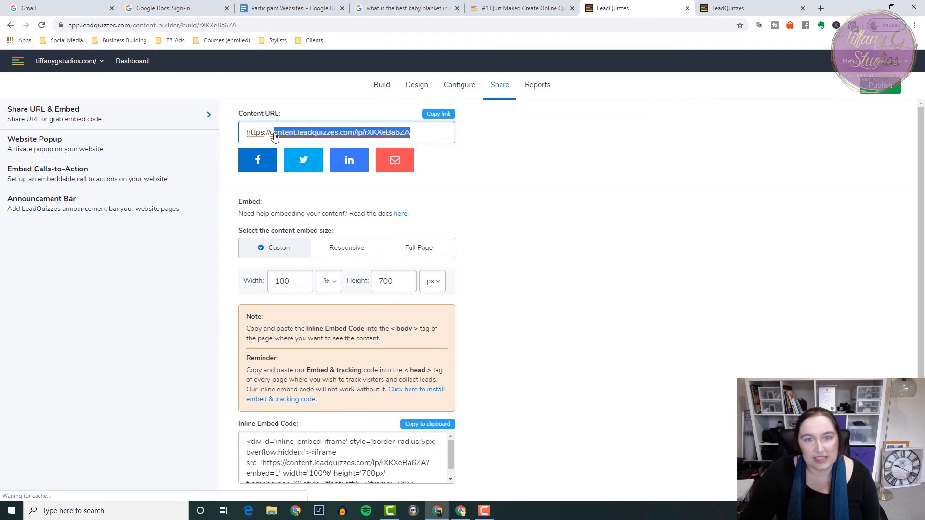
{"action": "left_click", "coordinate": [548, 188]}
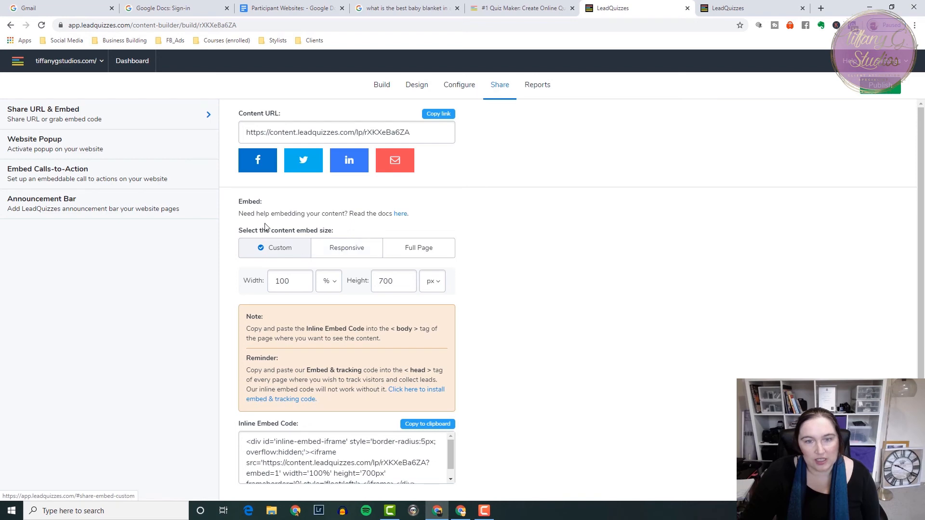
Step: Choose the Responsive embed size and examine the installation notes and inline embed code
{"action": "left_click", "coordinate": [351, 248]}
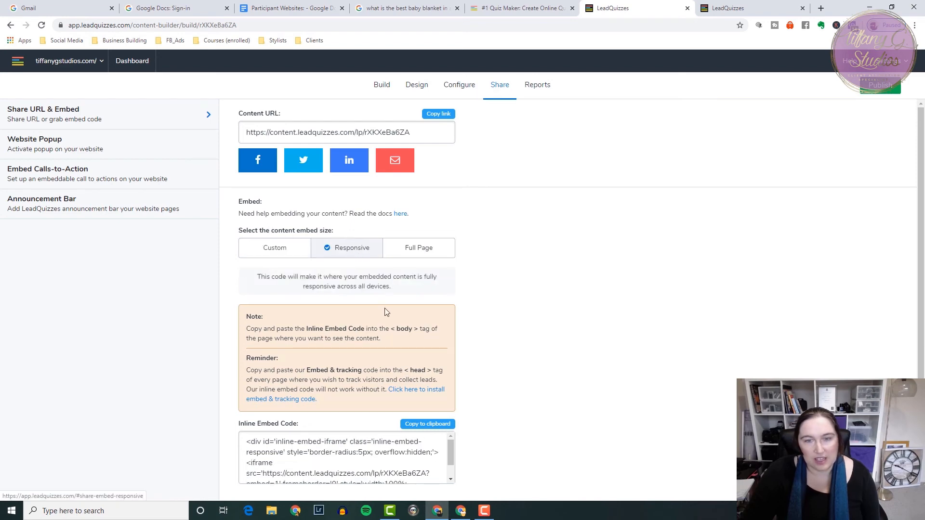
{"action": "scroll", "coordinate": [455, 313], "scroll_direction": "down", "scroll_amount": 3}
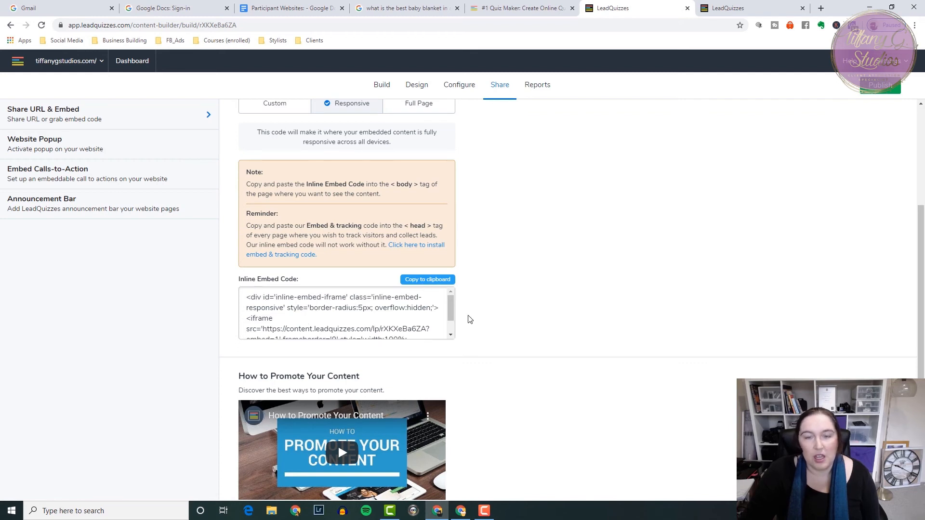
{"action": "left_click_drag", "start_coordinate": [394, 185], "coordinate": [414, 185]}
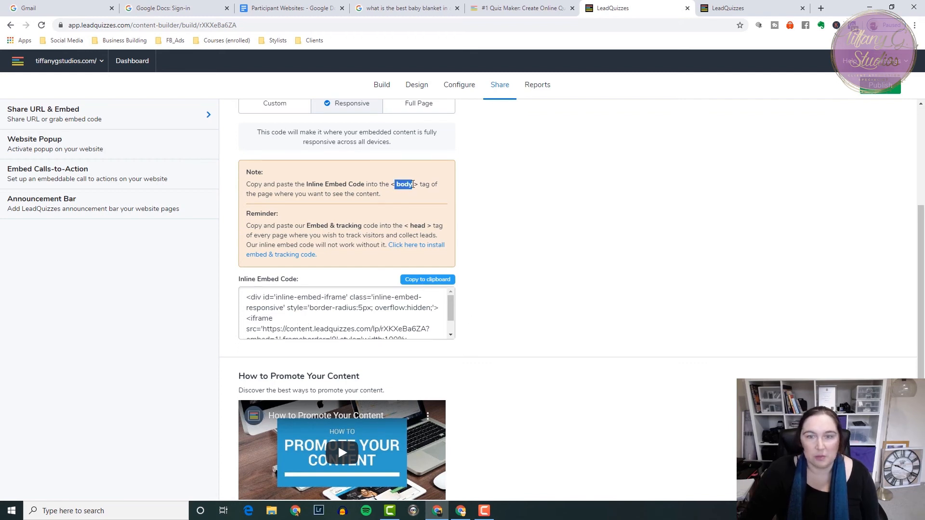
{"action": "left_click", "coordinate": [392, 233]}
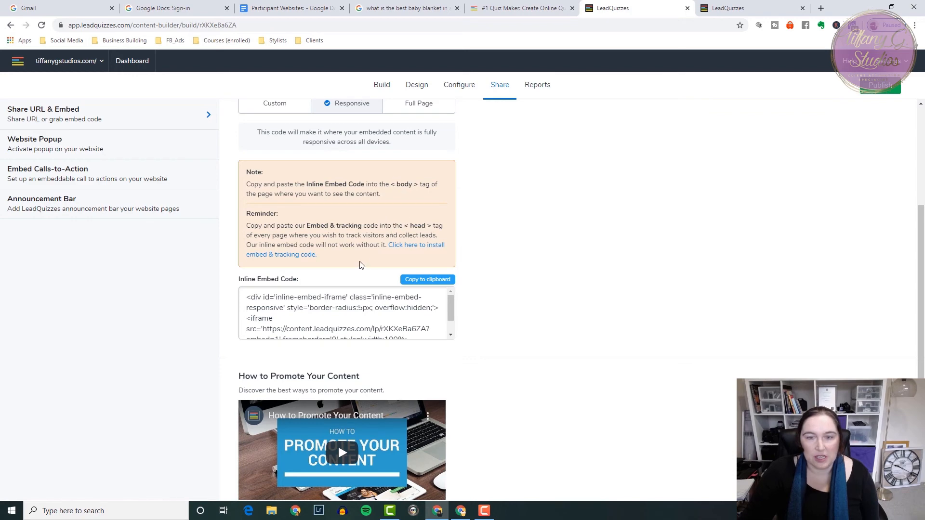
{"action": "scroll", "coordinate": [356, 313], "scroll_direction": "down", "scroll_amount": 1}
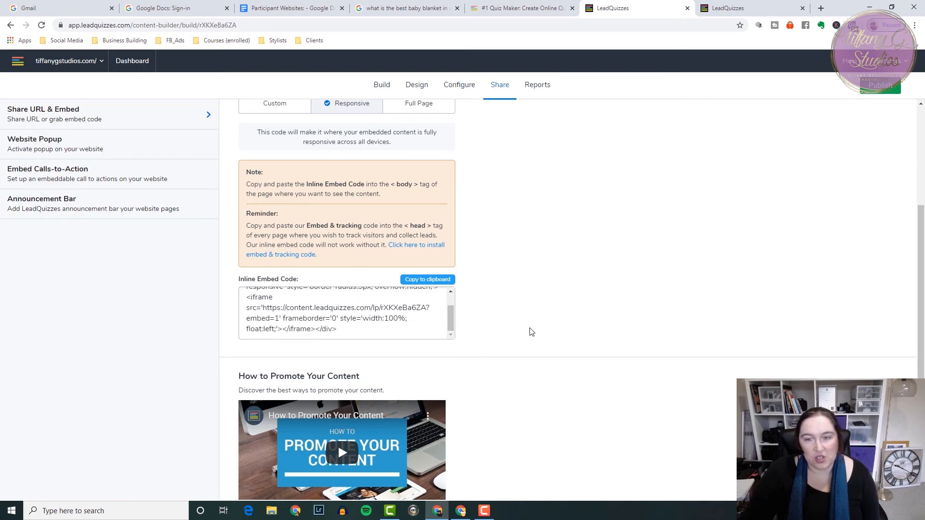
{"action": "scroll", "coordinate": [532, 332], "scroll_direction": "down", "scroll_amount": 1}
{"action": "scroll", "coordinate": [531, 332], "scroll_direction": "up", "scroll_amount": 3}
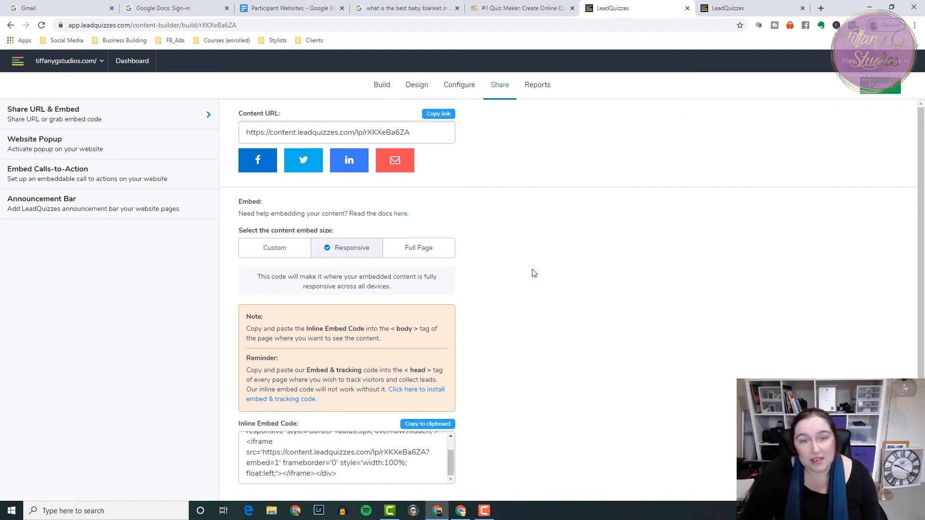
Step: Open the quiz's reports and examine the insights summary for the questions and results
{"action": "left_click", "coordinate": [537, 87]}
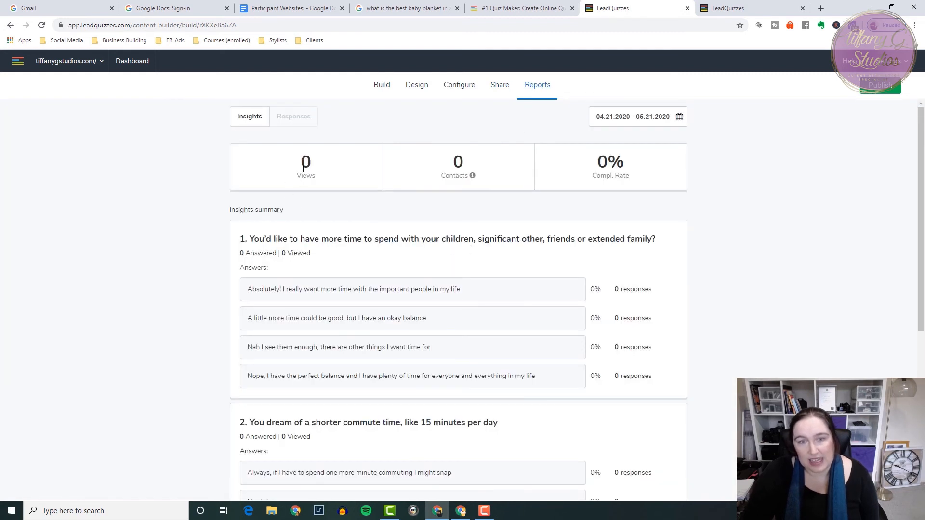
{"action": "scroll", "coordinate": [484, 319], "scroll_direction": "down", "scroll_amount": 4}
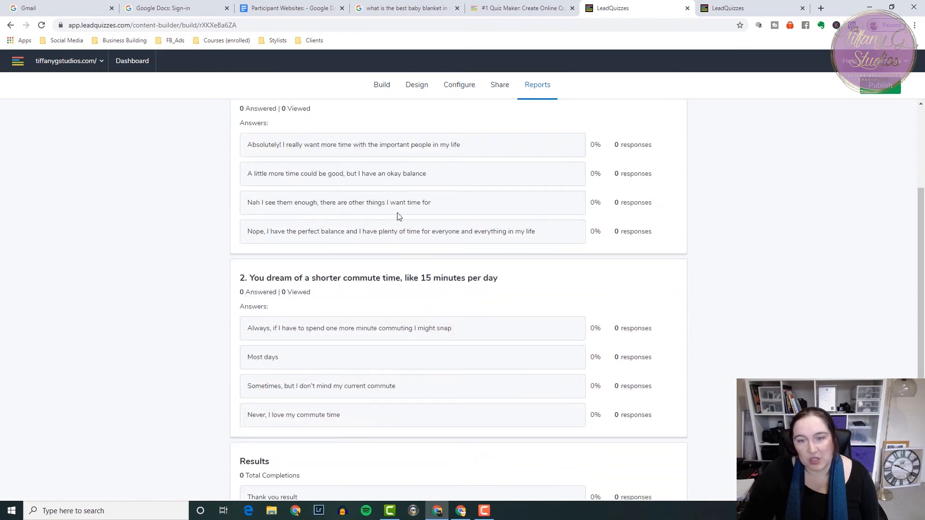
{"action": "scroll", "coordinate": [623, 228], "scroll_direction": "down", "scroll_amount": 2}
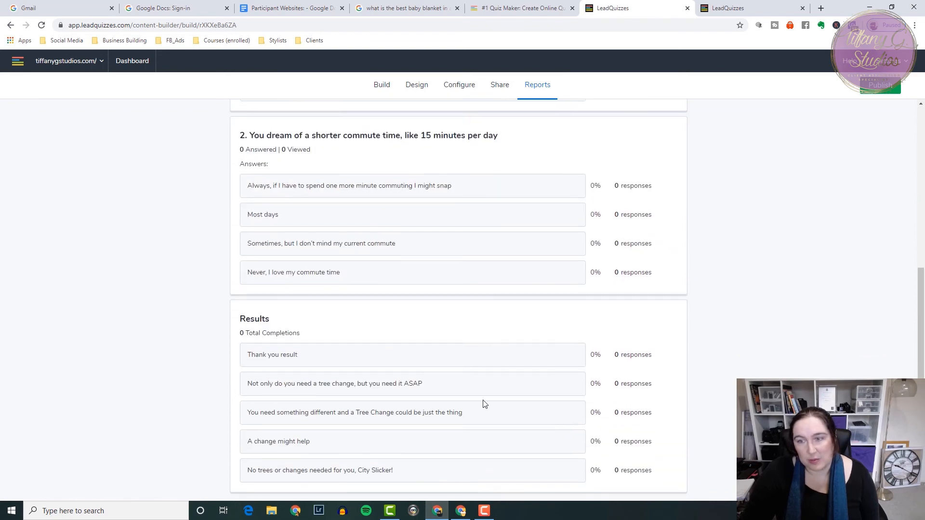
{"action": "scroll", "coordinate": [484, 405], "scroll_direction": "up", "scroll_amount": 6}
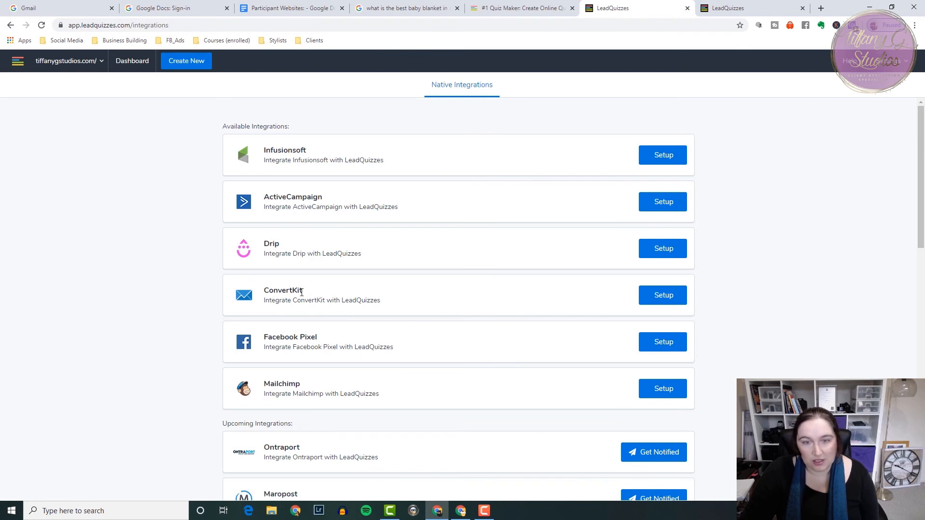
Step: Examine the available and upcoming native integrations, including Facebook Pixel and Mailchimp
{"action": "scroll", "coordinate": [305, 267], "scroll_direction": "down", "scroll_amount": 1}
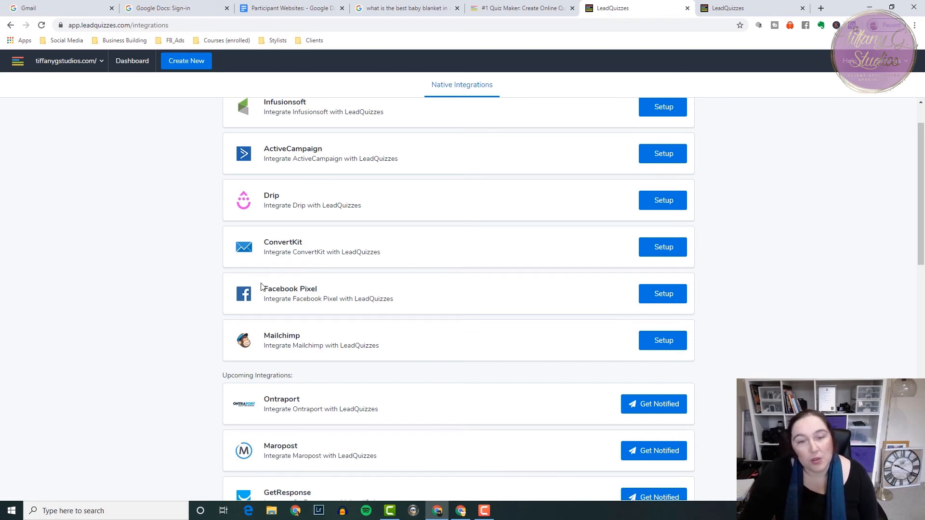
{"action": "left_click_drag", "start_coordinate": [266, 289], "coordinate": [331, 295]}
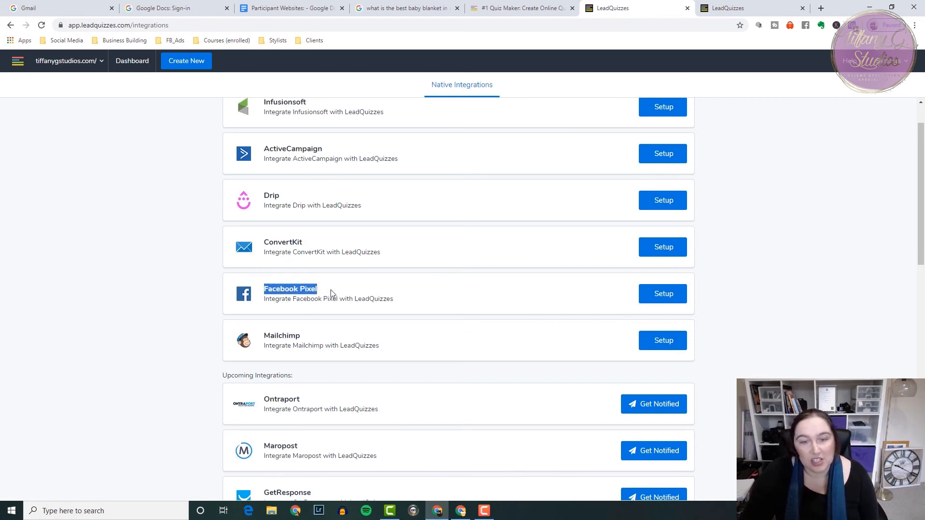
{"action": "left_click", "coordinate": [316, 292]}
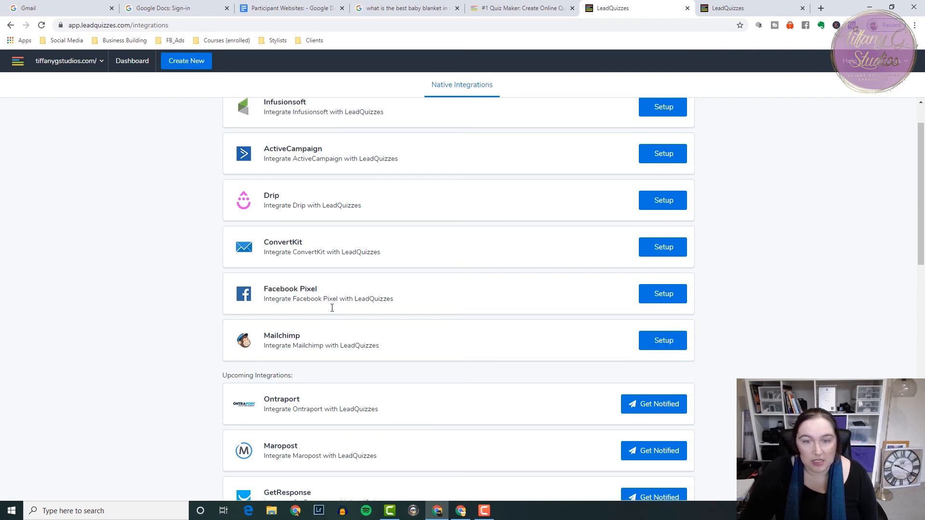
{"action": "scroll", "coordinate": [368, 289], "scroll_direction": "down", "scroll_amount": 6}
{"action": "scroll", "coordinate": [367, 289], "scroll_direction": "up", "scroll_amount": 6}
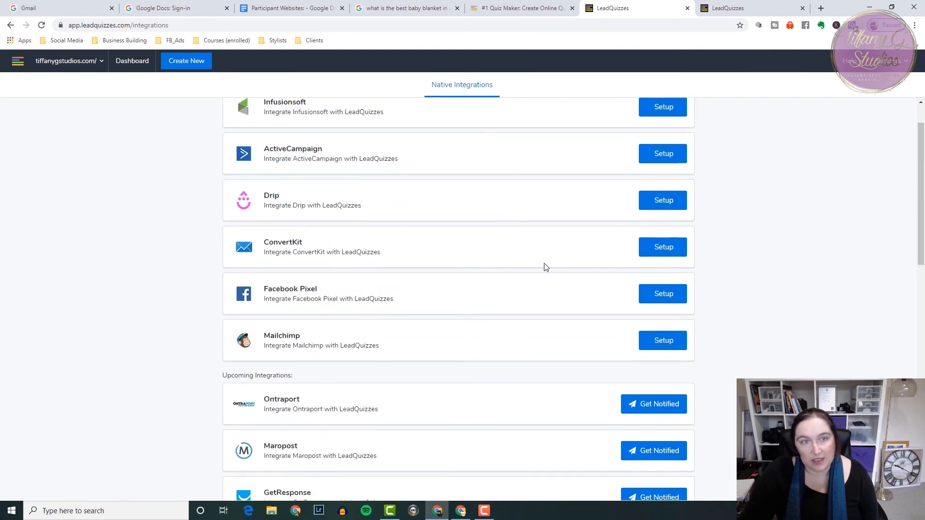
{"action": "scroll", "coordinate": [527, 264], "scroll_direction": "up", "scroll_amount": 1}
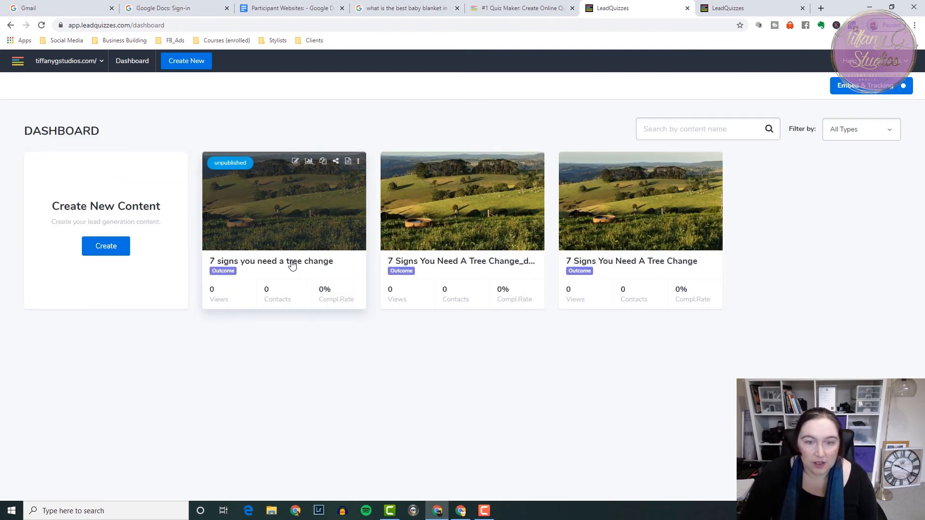
Step: Open the unpublished "7 signs you need a tree change" quiz from the dashboard and copy its content URL from the sharing options
{"action": "left_click", "coordinate": [292, 265]}
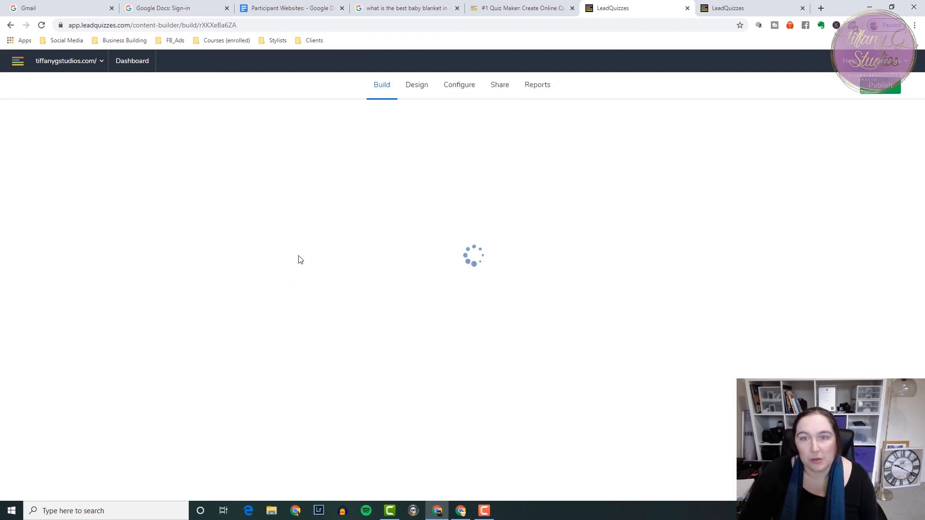
{"action": "left_click", "coordinate": [500, 85]}
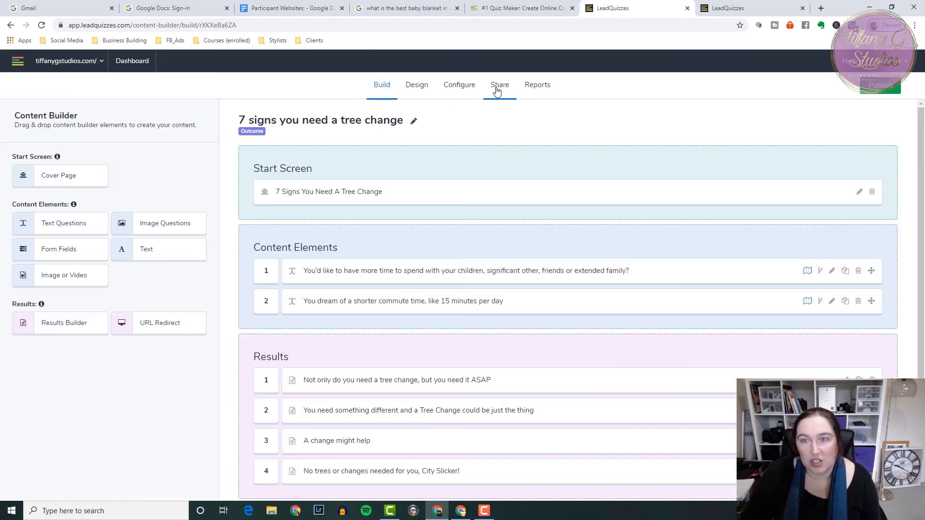
{"action": "left_click", "coordinate": [453, 86]}
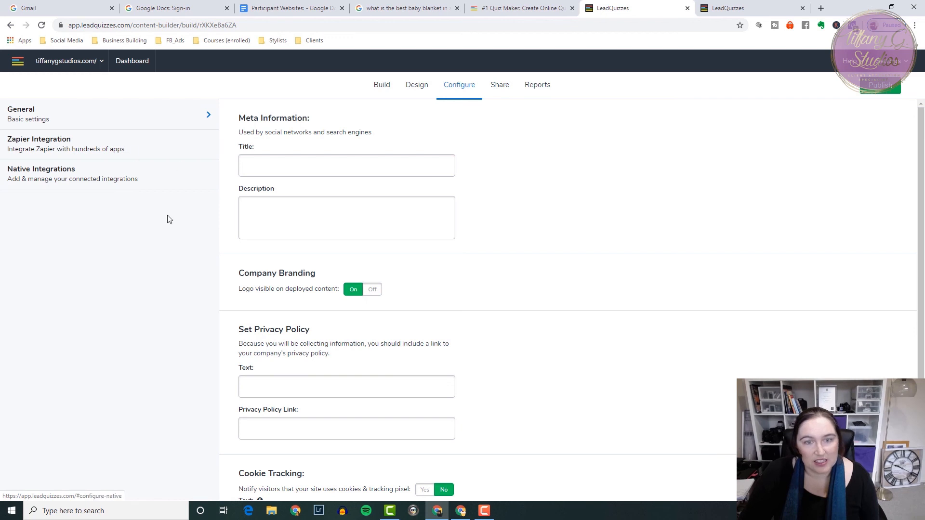
{"action": "left_click", "coordinate": [502, 86]}
{"action": "left_click_drag", "start_coordinate": [412, 138], "coordinate": [227, 140]}
{"action": "key", "text": "ctrl+c"}
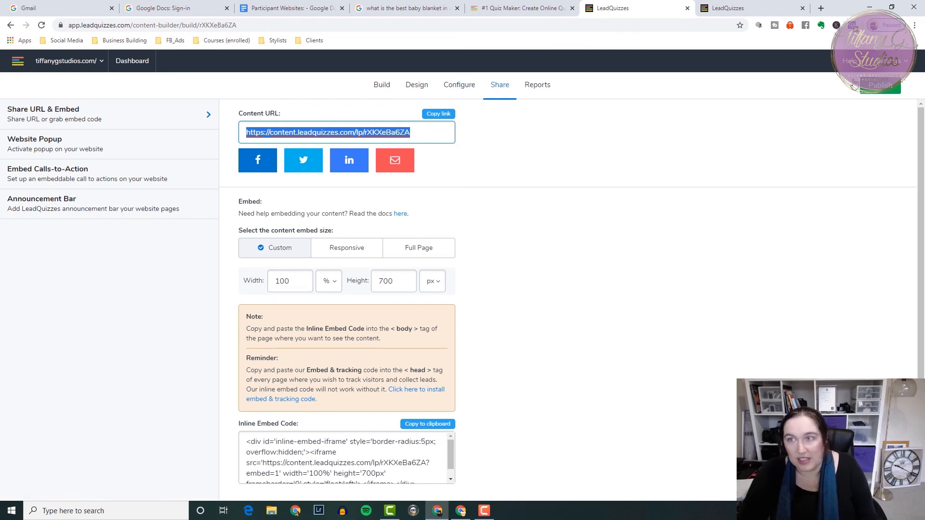
Step: Try to open the copied quiz URL in a new browser tab
{"action": "right_click", "coordinate": [657, 4]}
{"action": "left_click", "coordinate": [697, 9]}
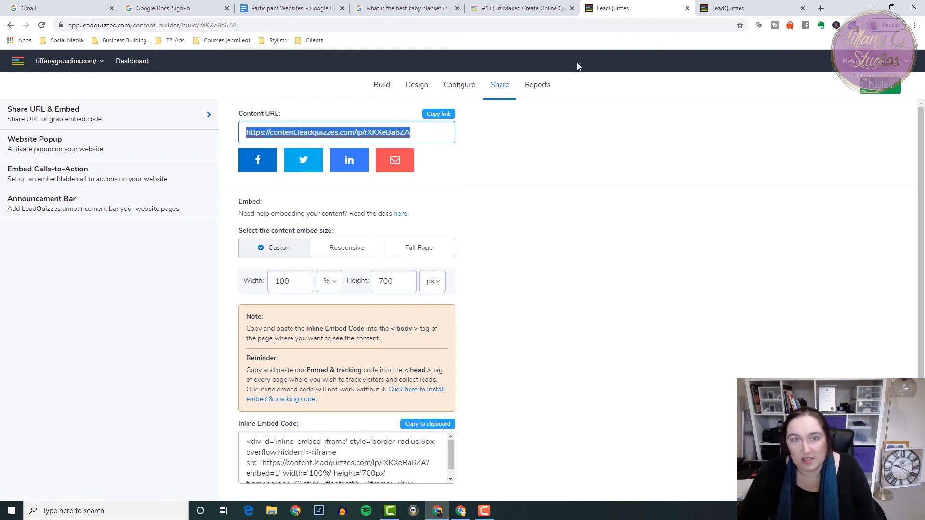
{"action": "key", "text": "ctrl+v"}
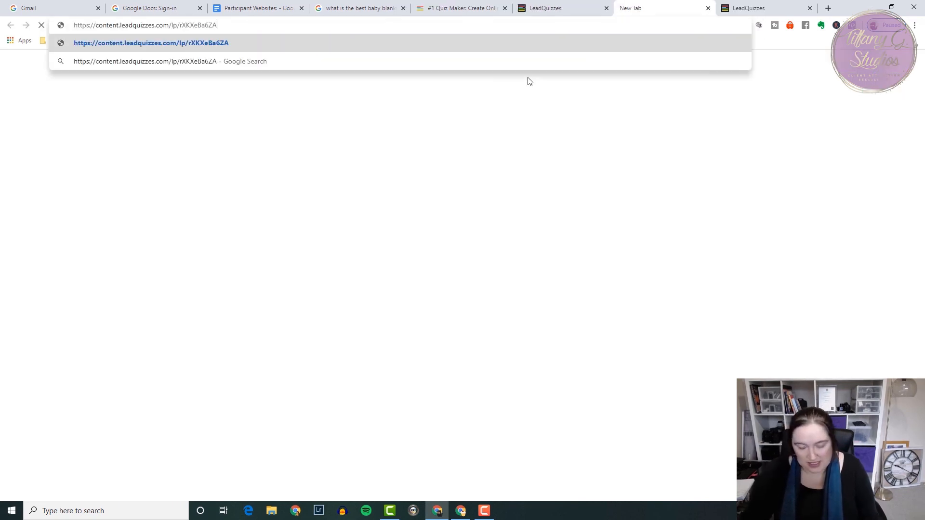
{"action": "key", "text": "Return"}
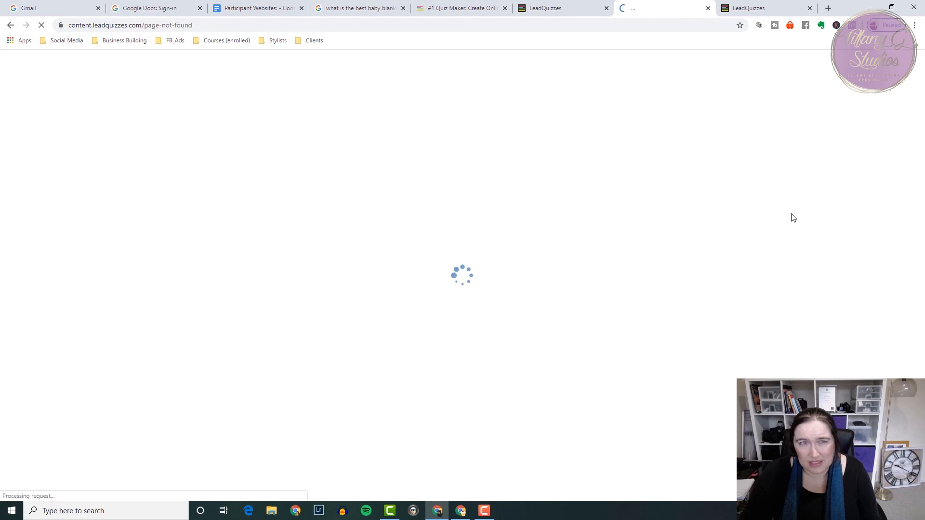
Step: Publish the quiz and load its content URL again in the browser tab opened for it
{"action": "left_click", "coordinate": [547, 6]}
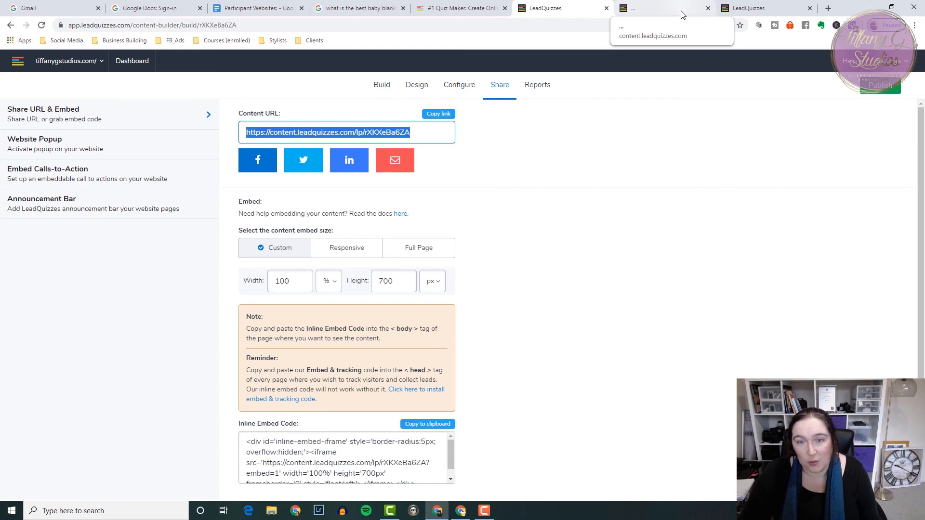
{"action": "left_click", "coordinate": [873, 85]}
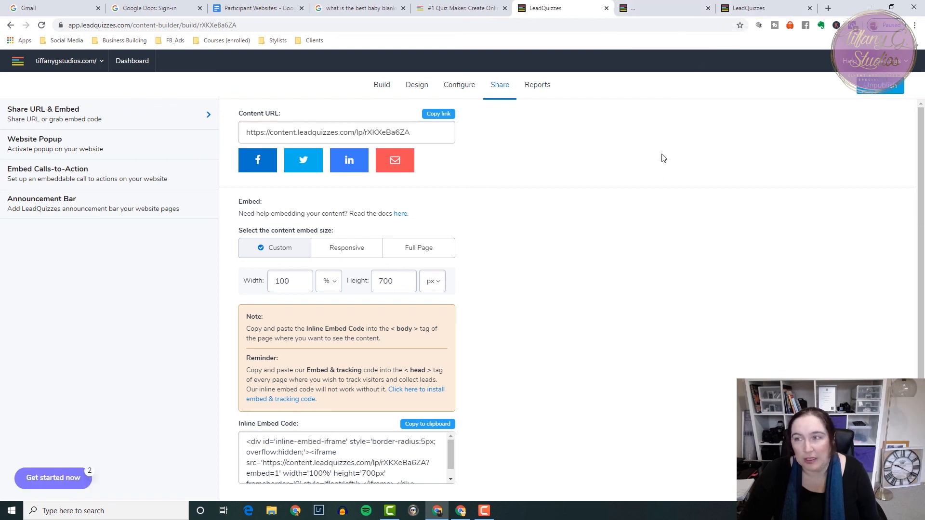
{"action": "left_click", "coordinate": [654, 7]}
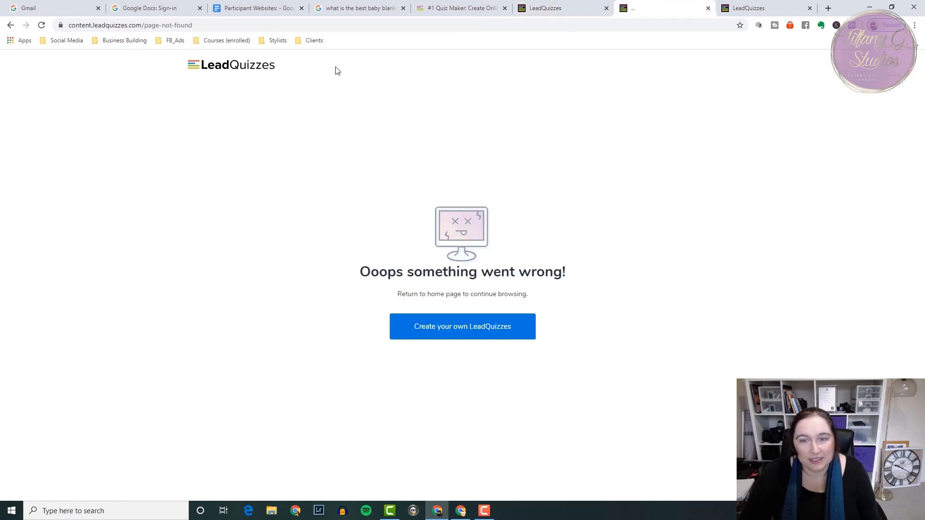
{"action": "left_click", "coordinate": [240, 24]}
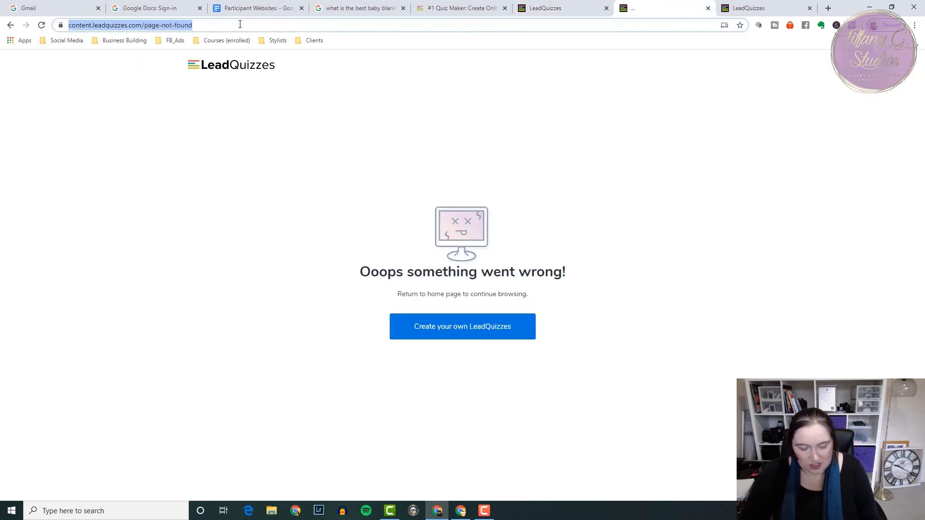
{"action": "key", "text": "ctrl+v"}
{"action": "key", "text": "Return"}
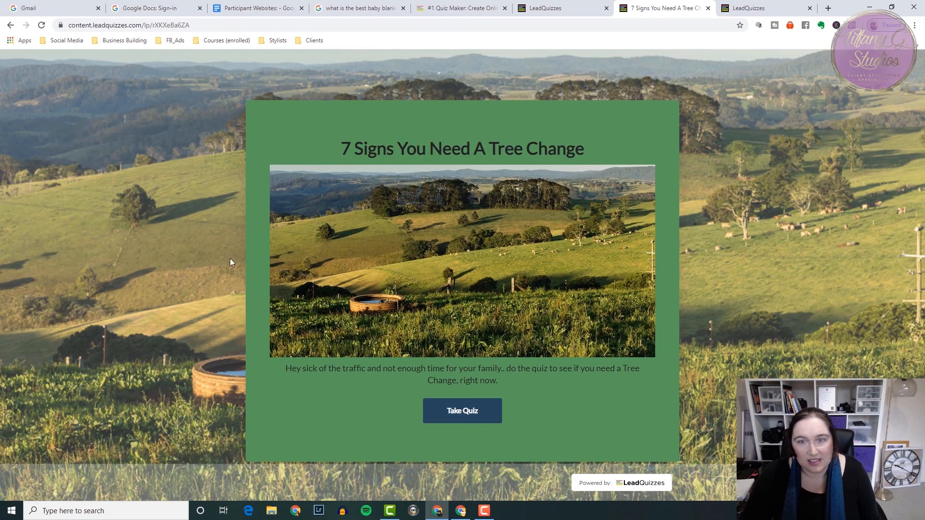
Step: Take the live quiz, answering "A little more time could be good, but I have an okay balance" and "Most days"
{"action": "scroll", "coordinate": [485, 411], "scroll_direction": "down", "scroll_amount": 1}
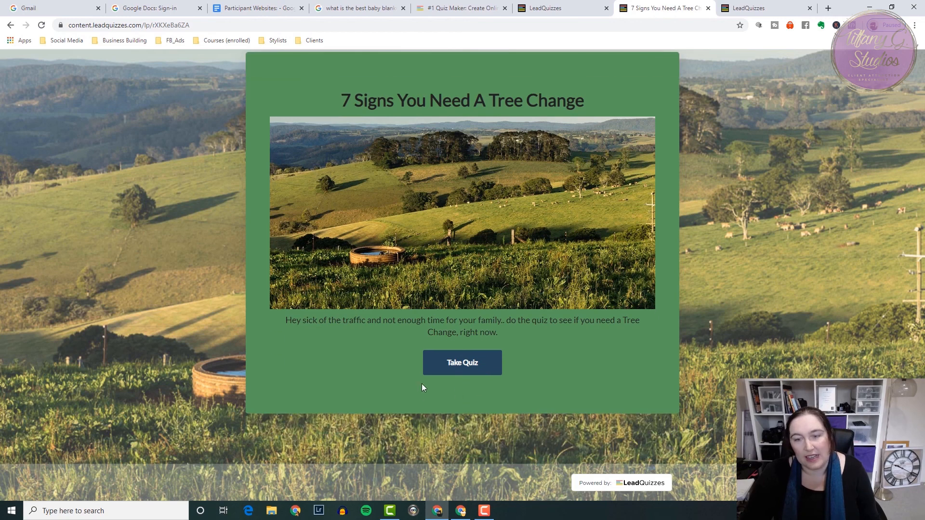
{"action": "left_click", "coordinate": [456, 365]}
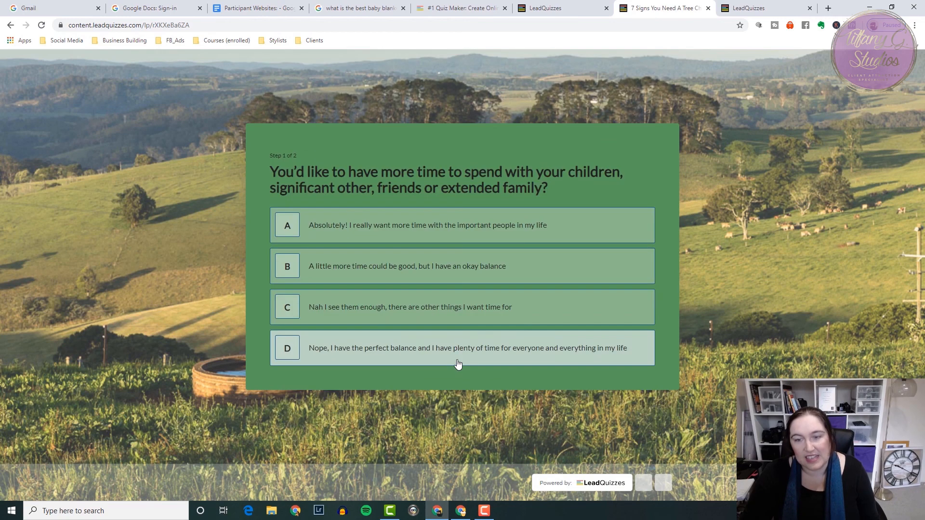
{"action": "left_click", "coordinate": [426, 265]}
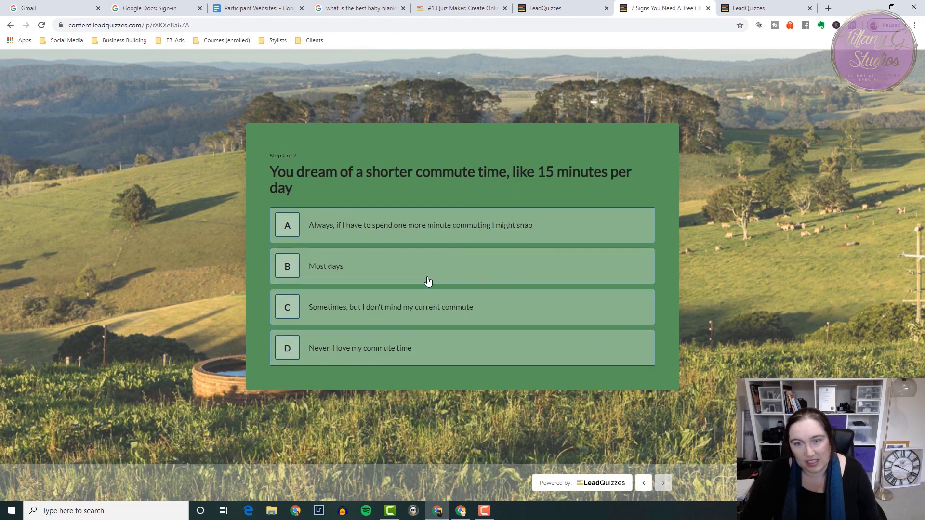
{"action": "left_click", "coordinate": [428, 273]}
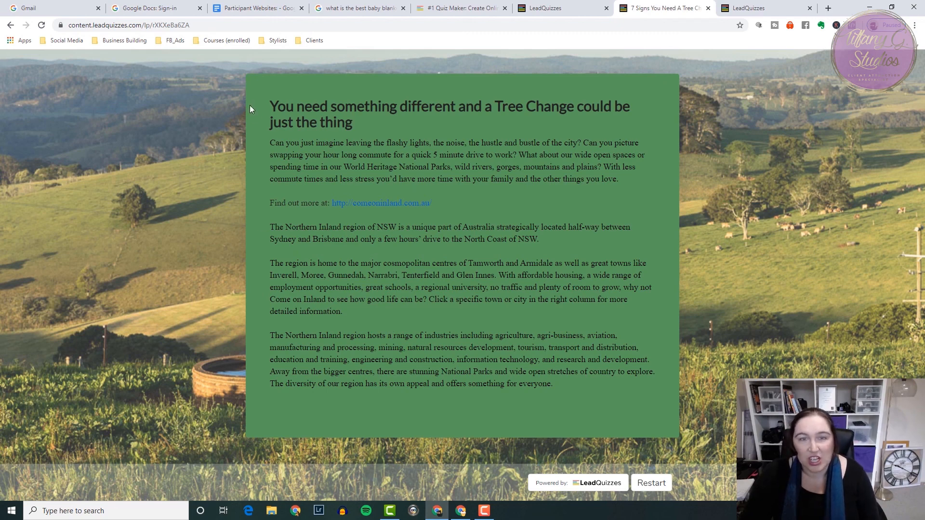
Step: Return to the quiz builder, switch to the Quiz Brainstorm document in Google Docs and review the remaining questions and answer options
{"action": "left_click", "coordinate": [538, 6]}
{"action": "left_click", "coordinate": [653, 5]}
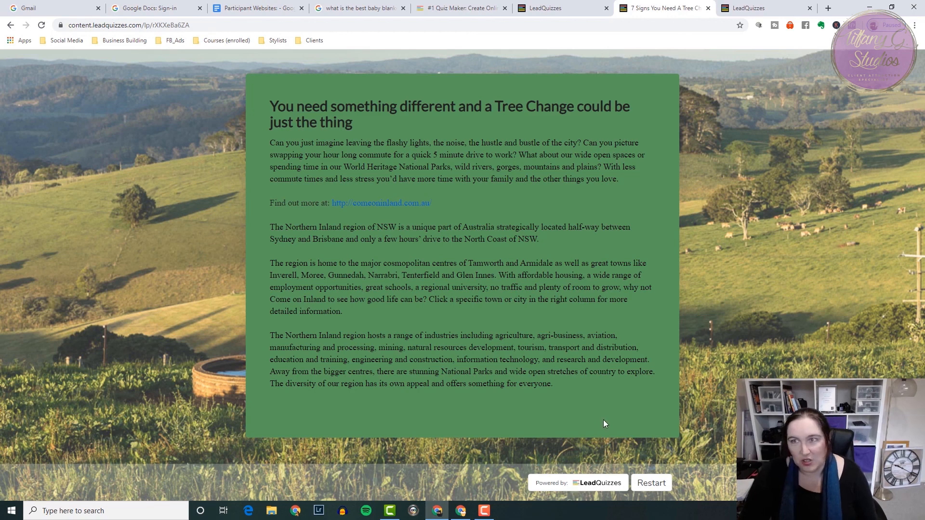
{"action": "left_click", "coordinate": [553, 6]}
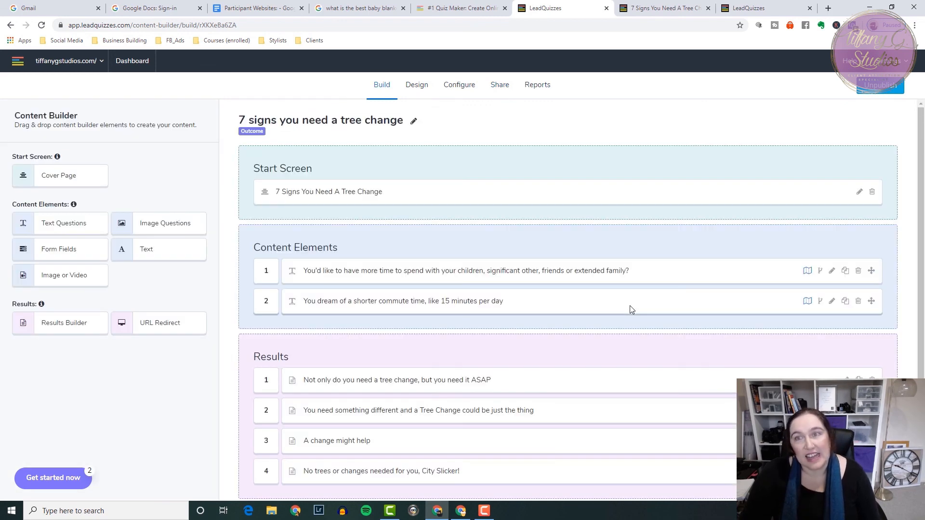
{"action": "left_click", "coordinate": [461, 511]}
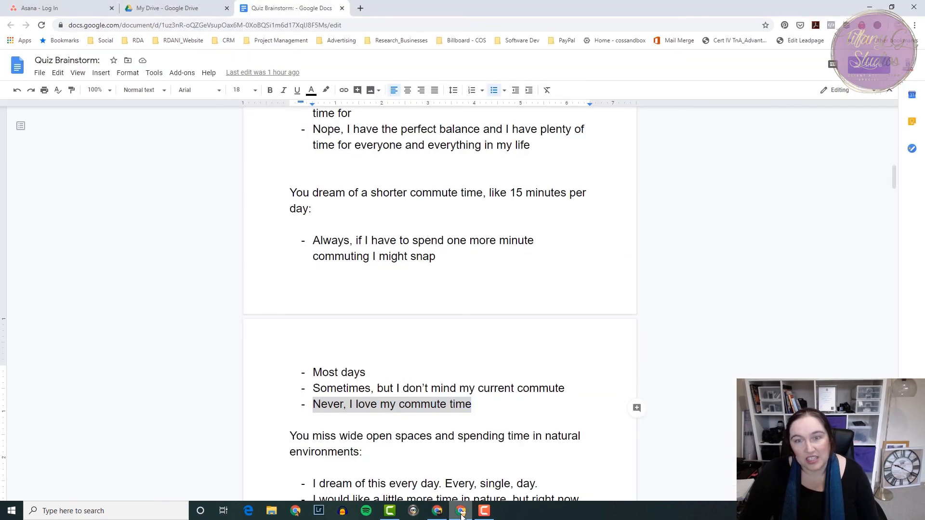
{"action": "left_click", "coordinate": [366, 259]}
{"action": "scroll", "coordinate": [368, 269], "scroll_direction": "up", "scroll_amount": 6}
{"action": "scroll", "coordinate": [373, 265], "scroll_direction": "down", "scroll_amount": 5}
{"action": "scroll", "coordinate": [375, 267], "scroll_direction": "down", "scroll_amount": 5}
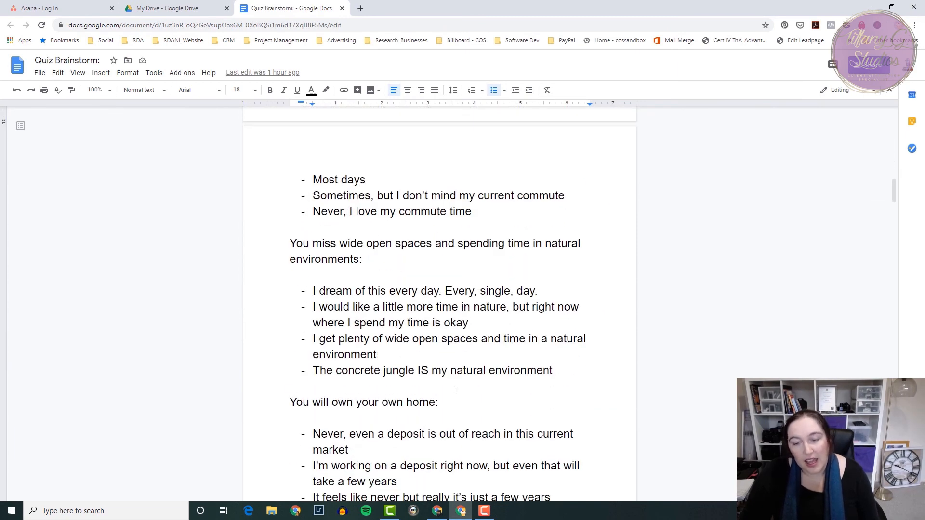
Step: Switch back to the LeadQuizzes builder and review the tree change quiz's start screen, content elements and results
{"action": "mouse_move", "coordinate": [438, 515]}
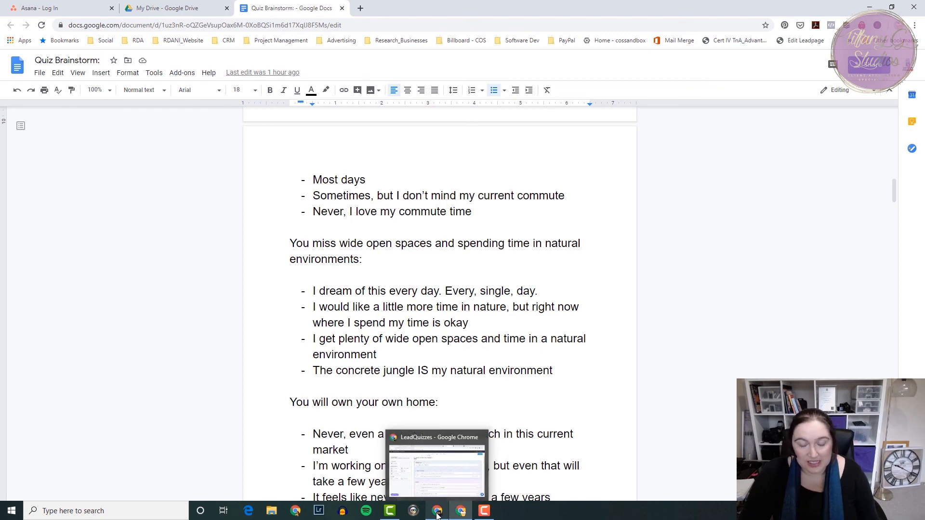
{"action": "left_click", "coordinate": [438, 462]}
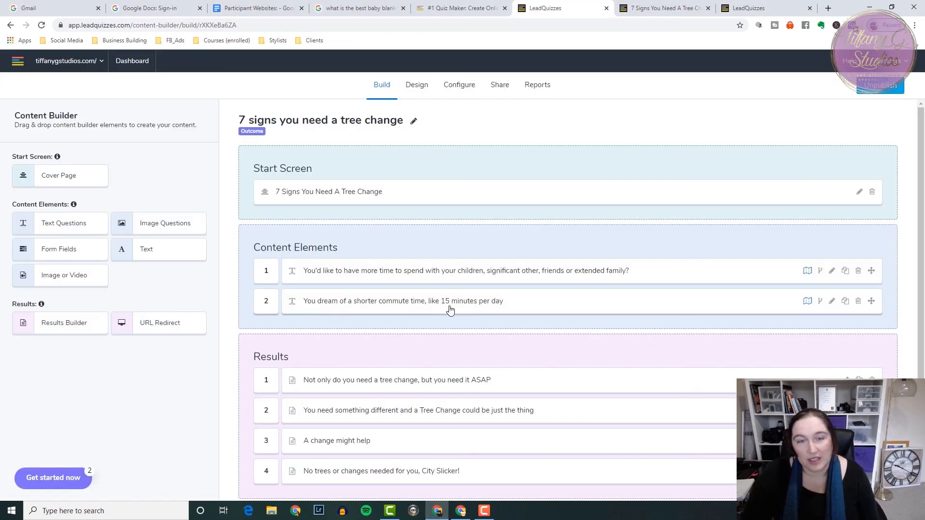
{"action": "scroll", "coordinate": [412, 266], "scroll_direction": "down", "scroll_amount": 1}
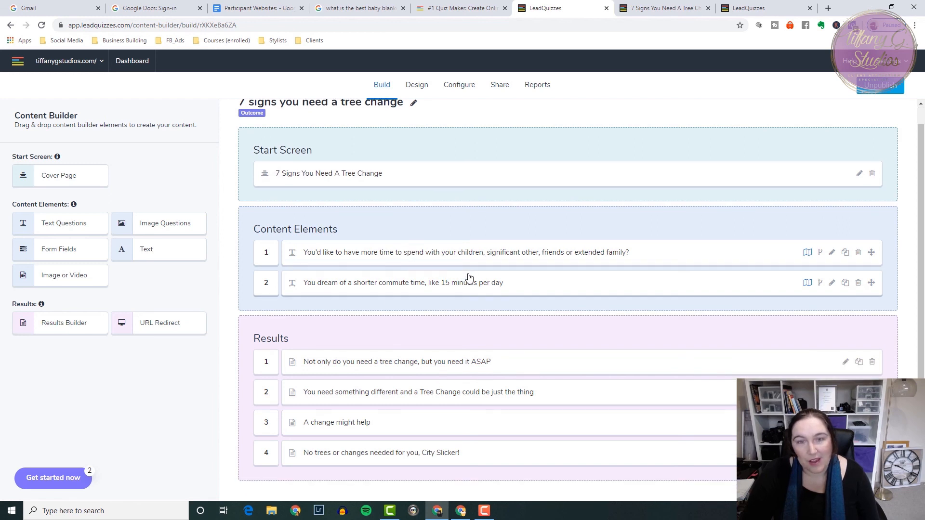
{"action": "scroll", "coordinate": [469, 278], "scroll_direction": "up", "scroll_amount": 1}
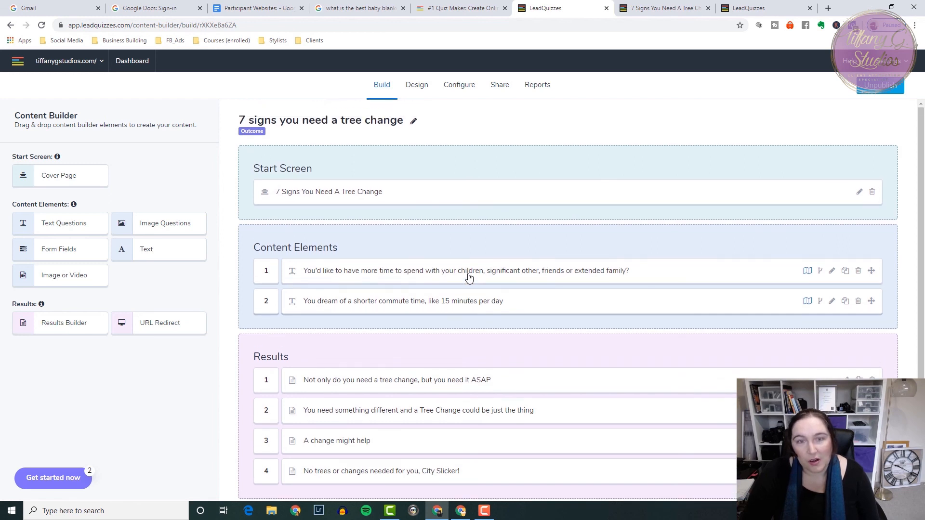
{"action": "left_click", "coordinate": [484, 511]}
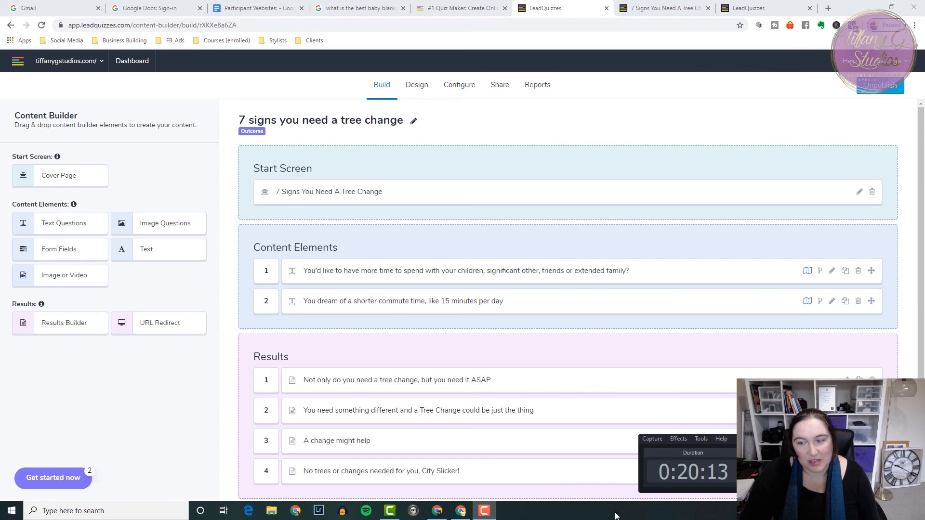